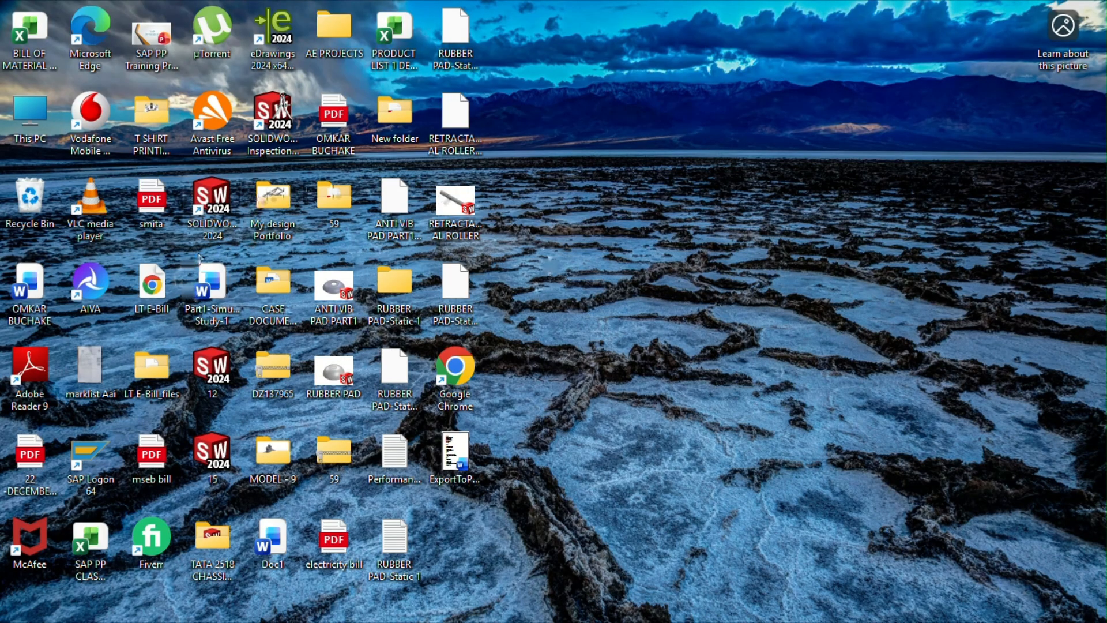
Step: Launch SOLIDWORKS 2024 and create a new part with a sketch started on the Front Plane
double_click(216, 209)
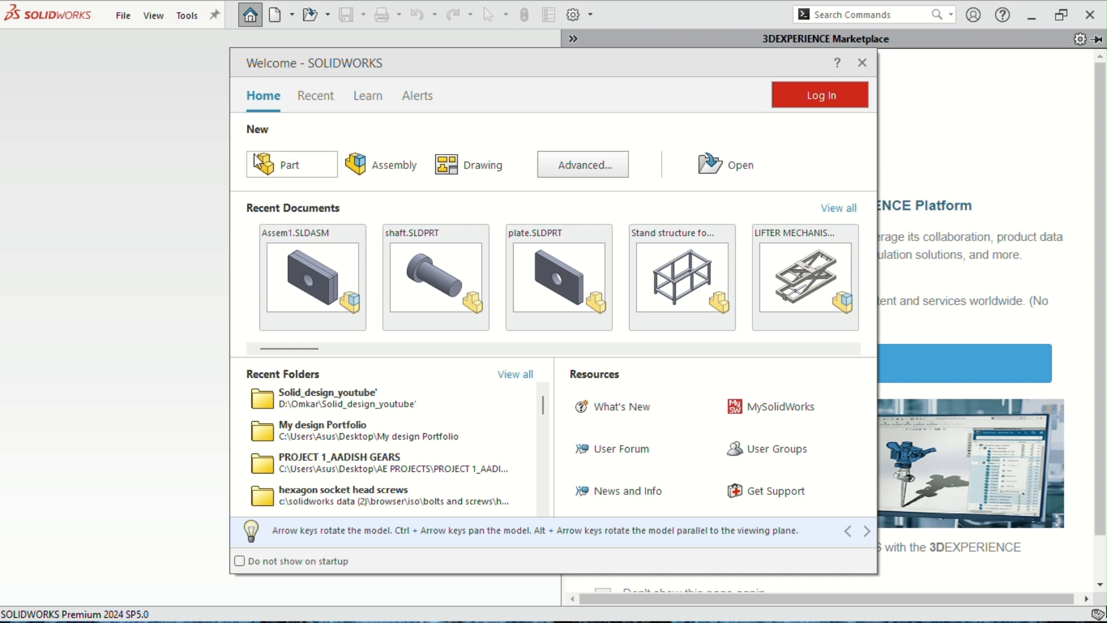
click(284, 164)
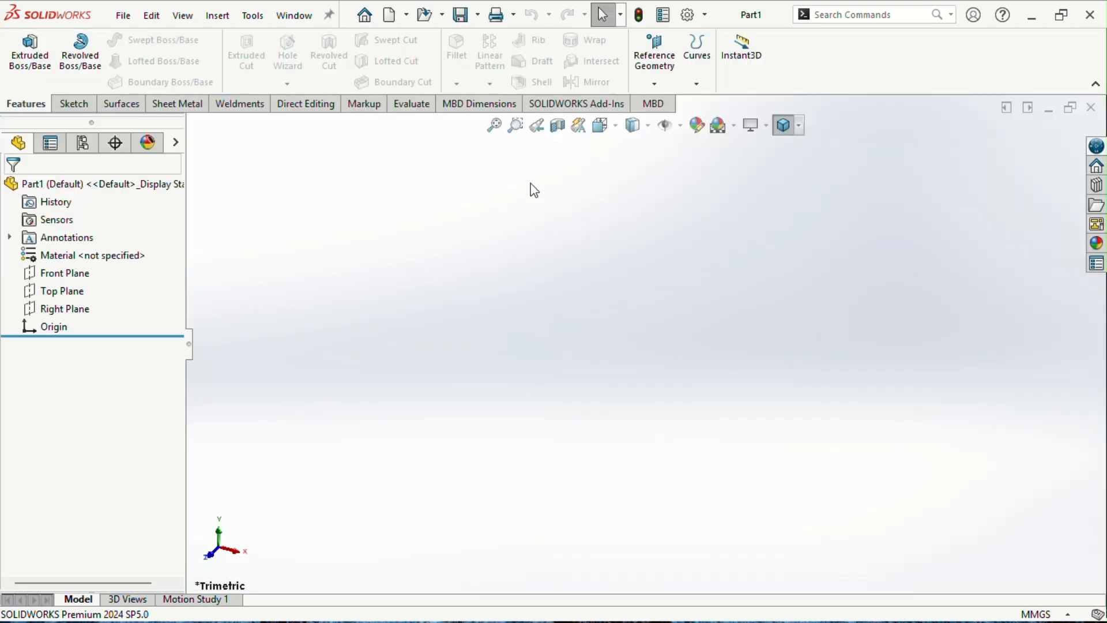
click(65, 274)
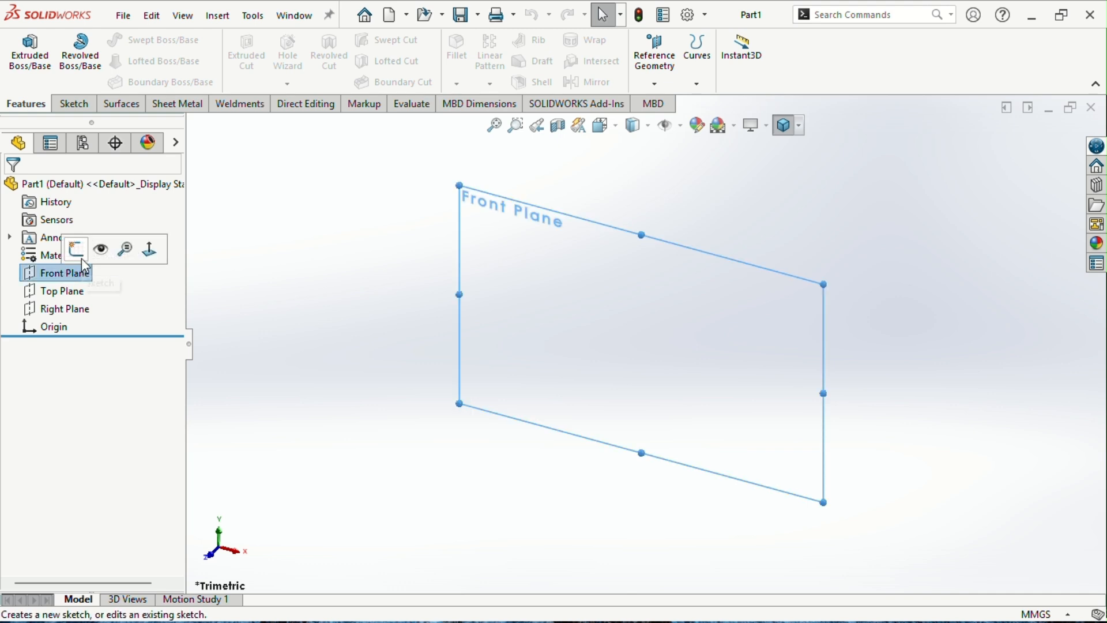
click(76, 247)
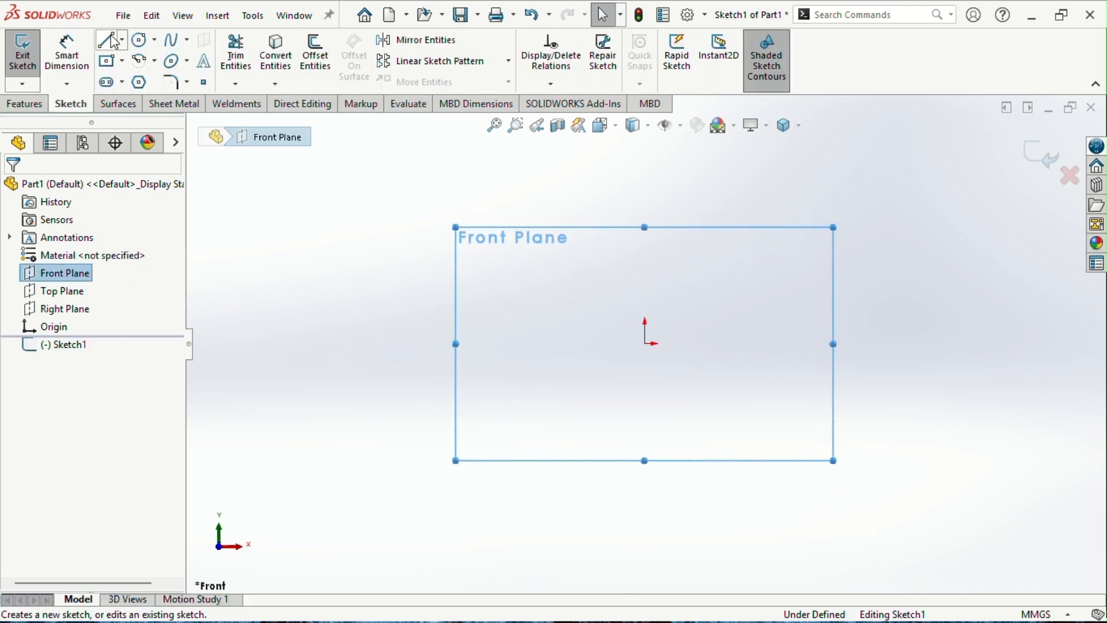
Step: Draw a closed stepped line profile, about 111 mm along its raised top and 160 mm along its base through the origin, with lower end ledges
click(107, 43)
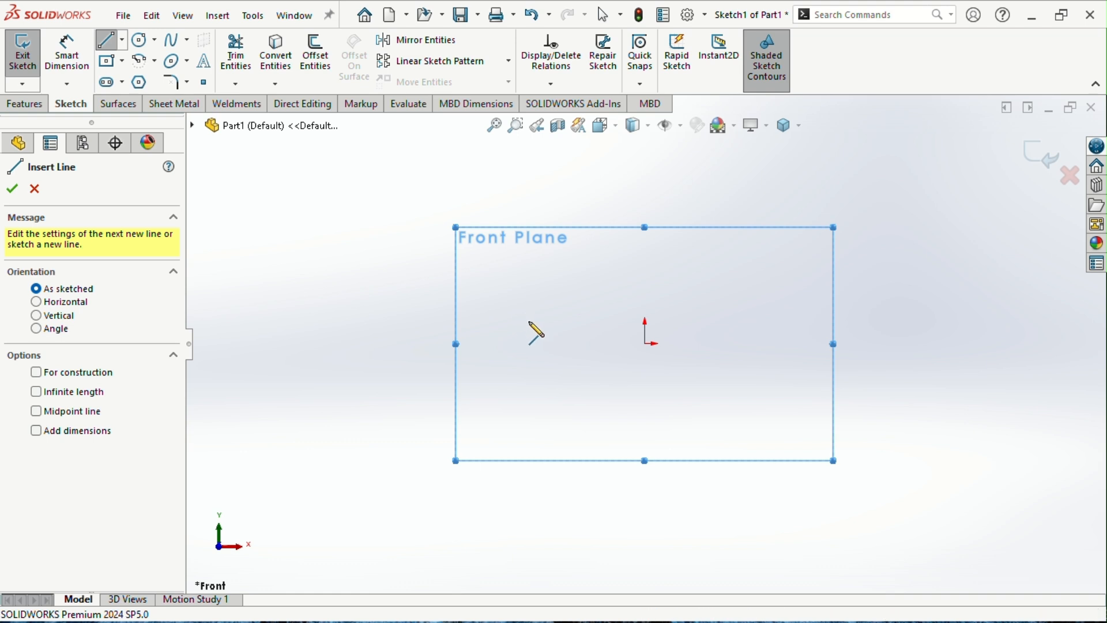
drag(530, 321, 787, 322)
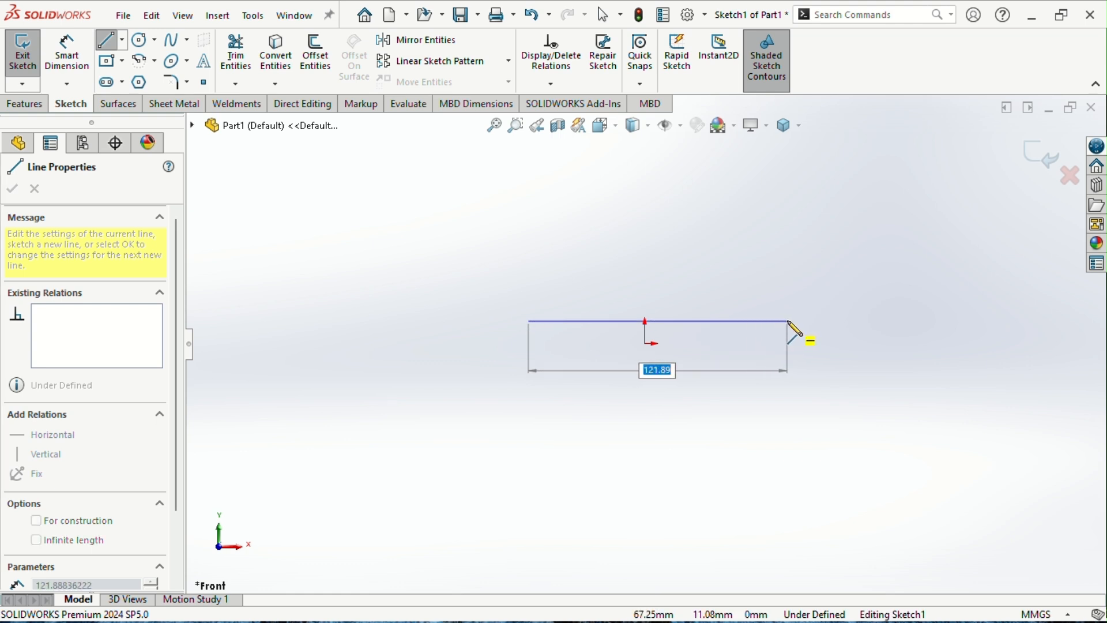
scroll(787, 321, down, 2)
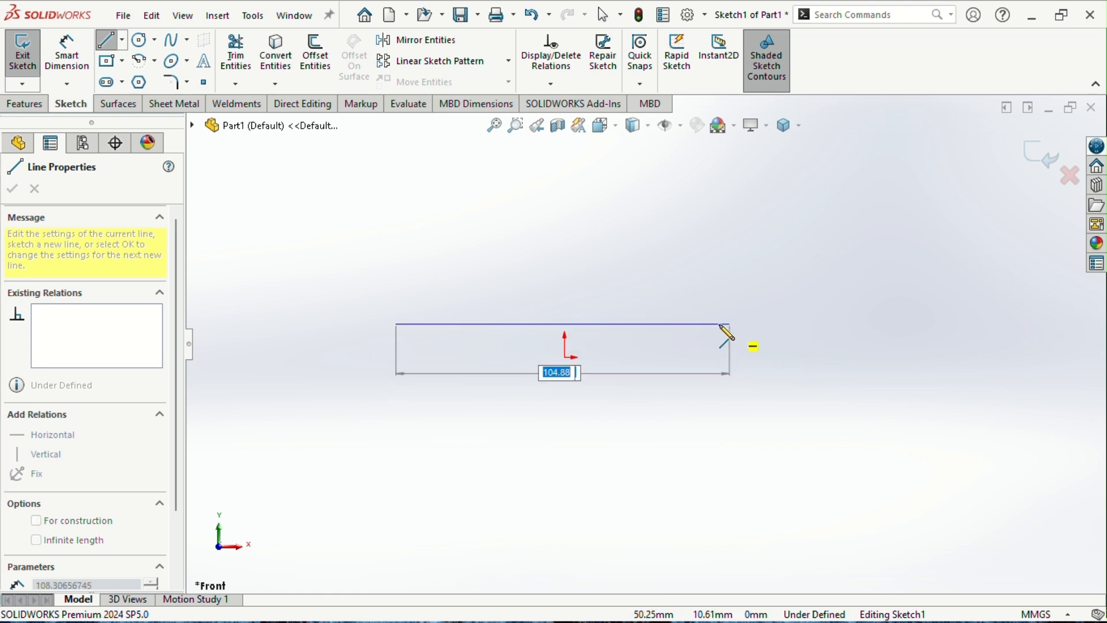
click(738, 325)
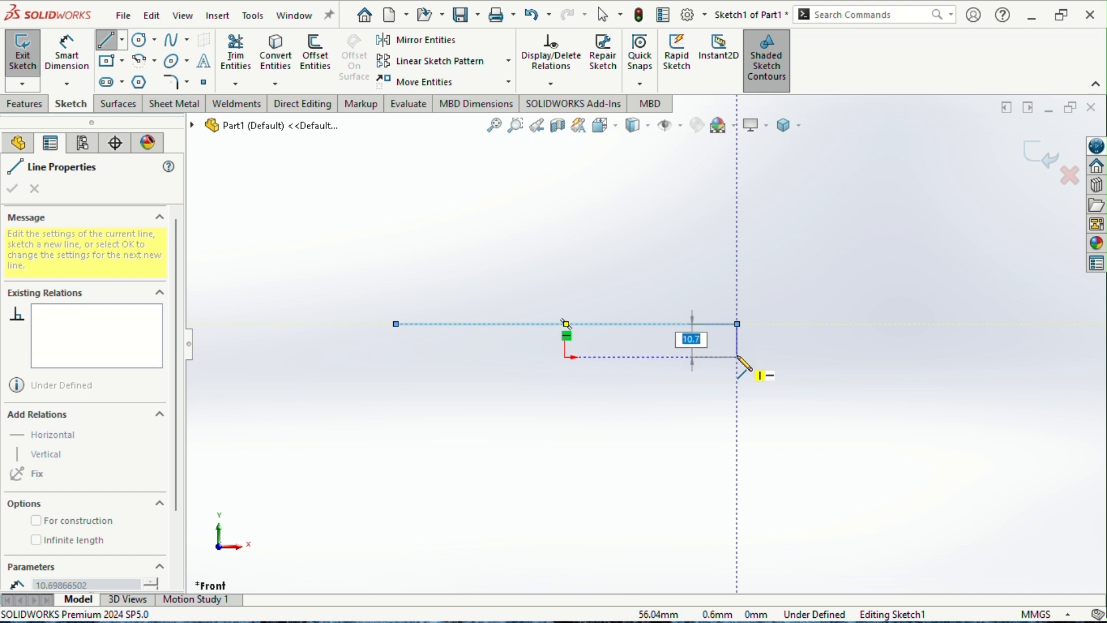
click(737, 339)
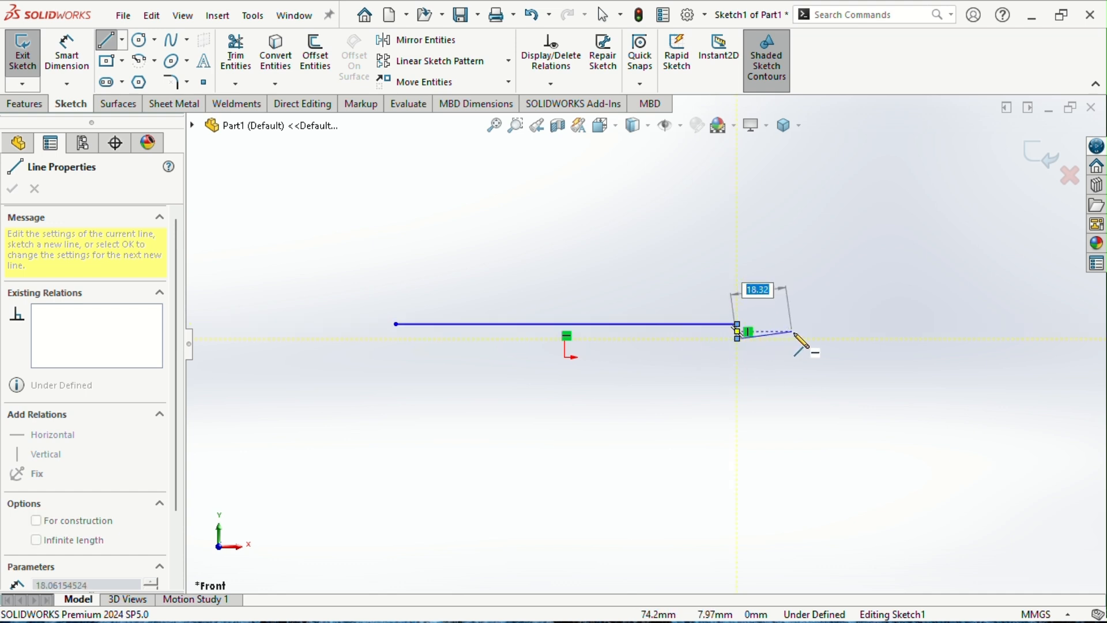
click(810, 339)
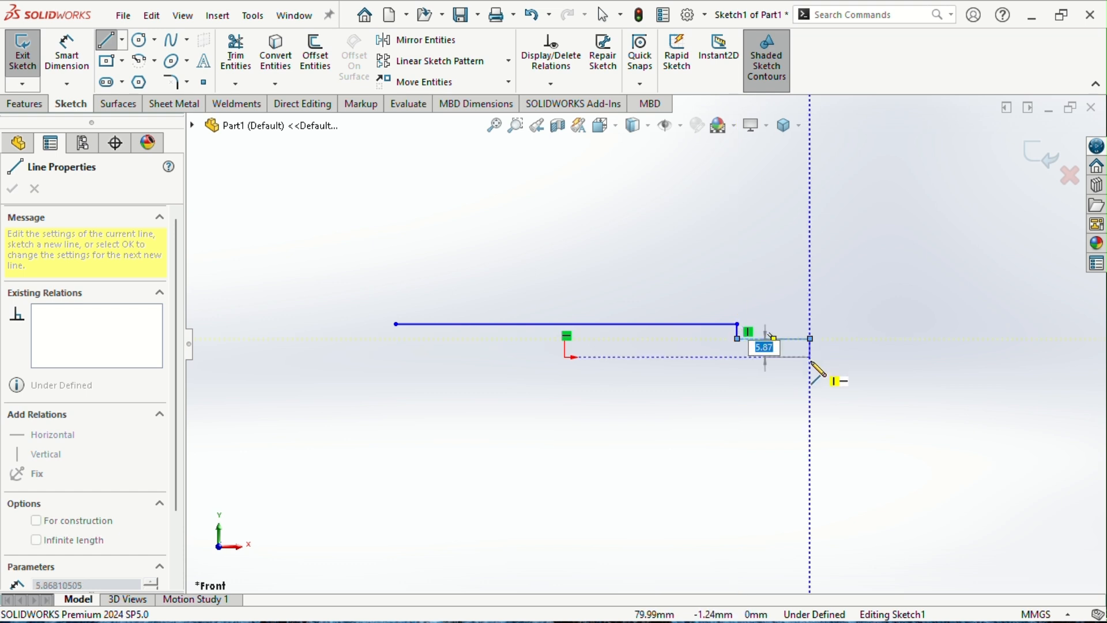
click(810, 357)
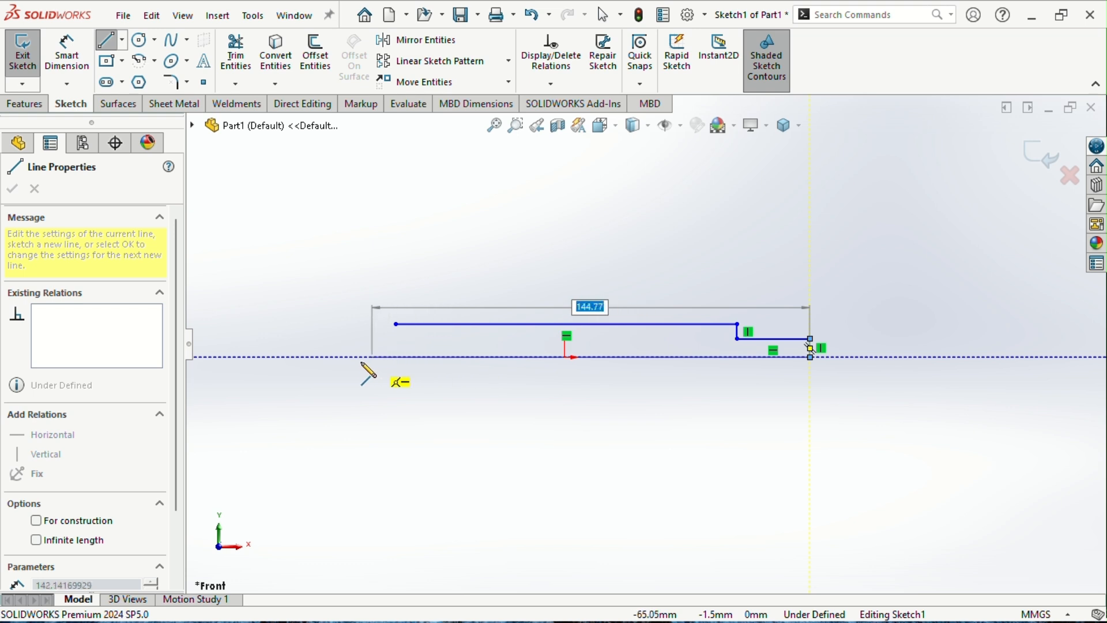
click(318, 358)
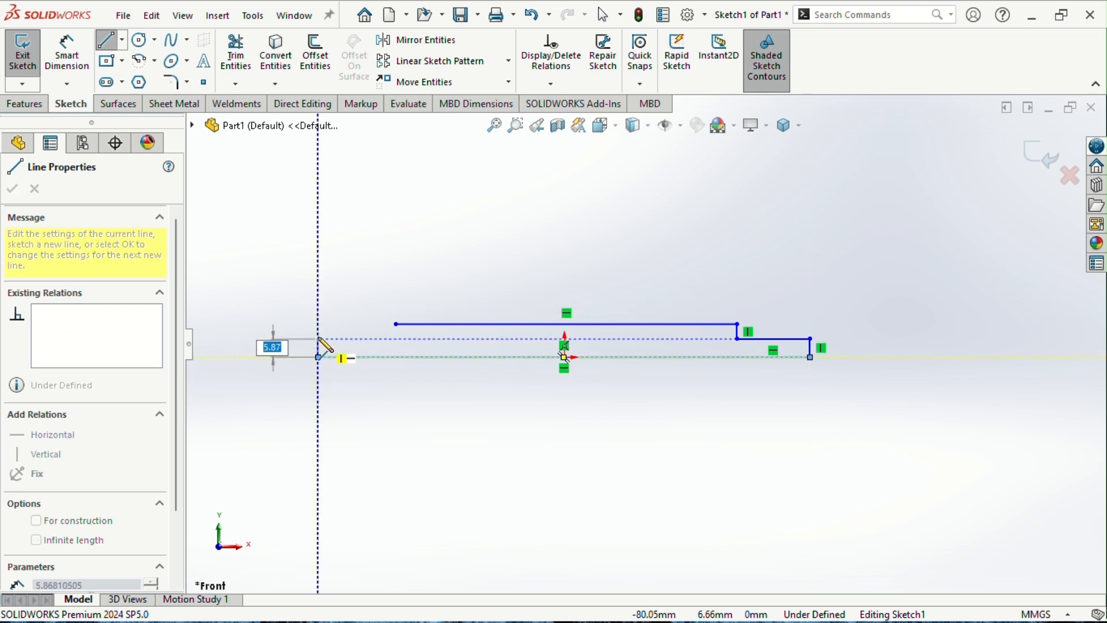
click(317, 338)
click(396, 339)
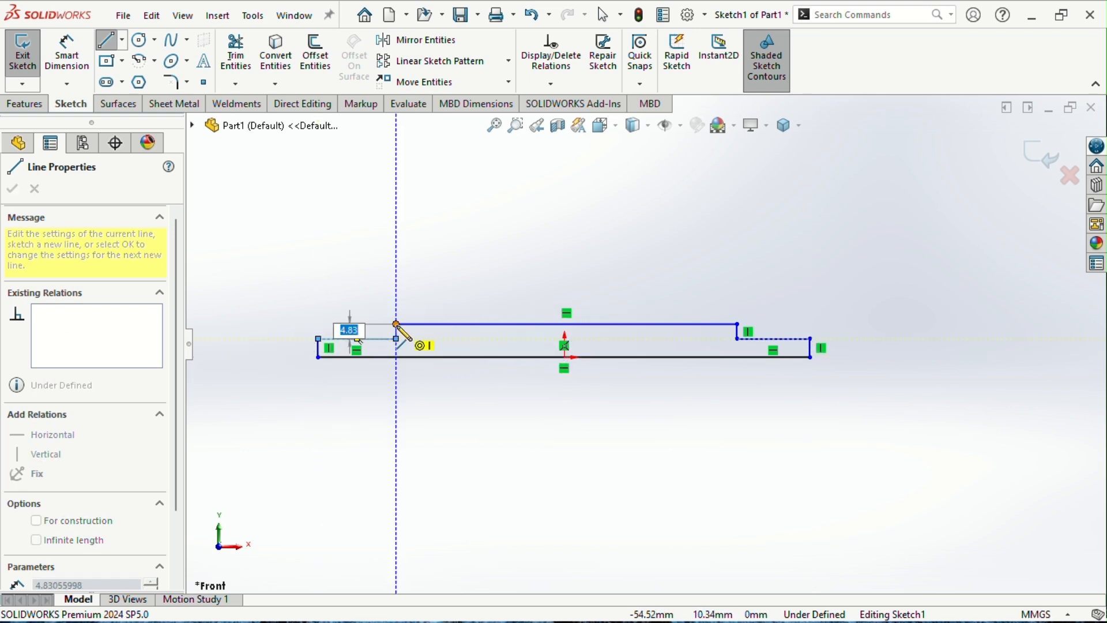
click(396, 324)
click(463, 407)
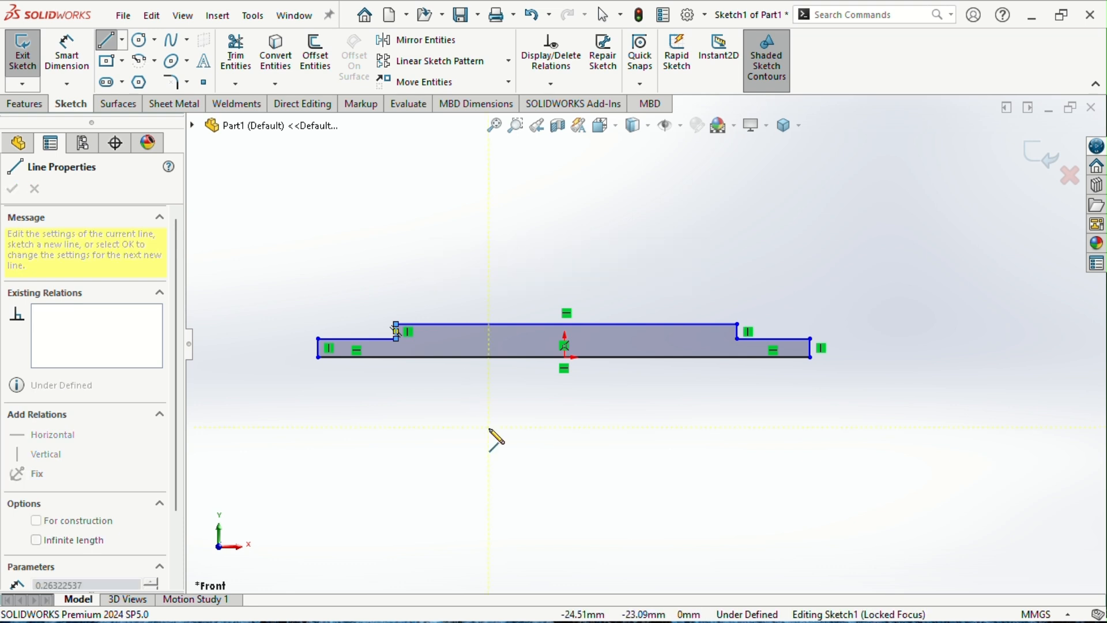
key(Escape)
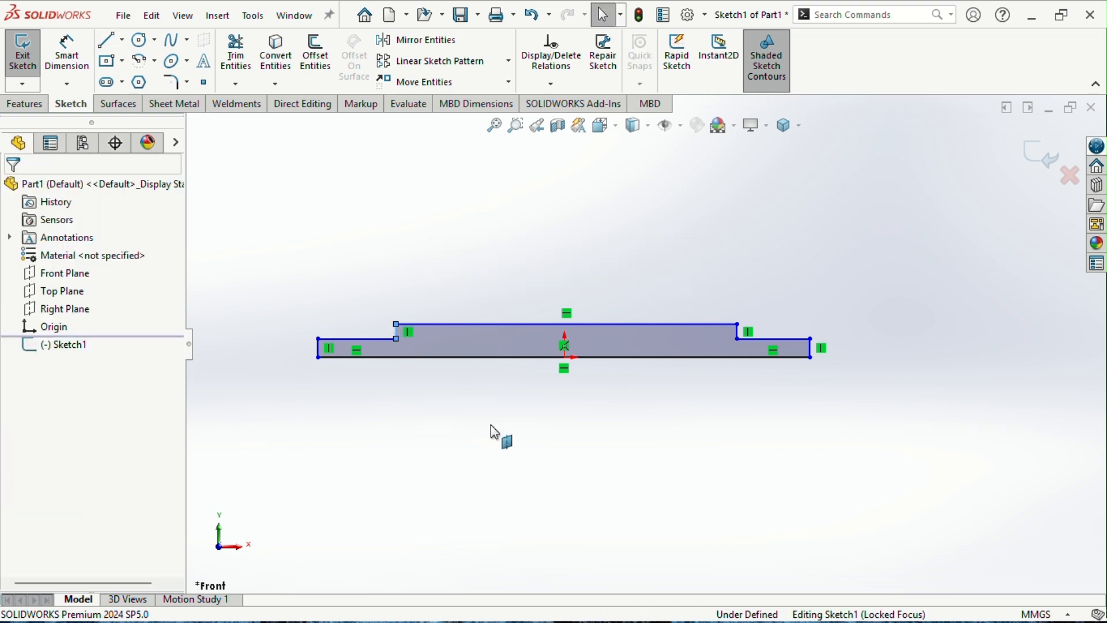
Step: Dimension the raised top edge of the profile to 200 mm
right_drag(536, 512, 526, 376)
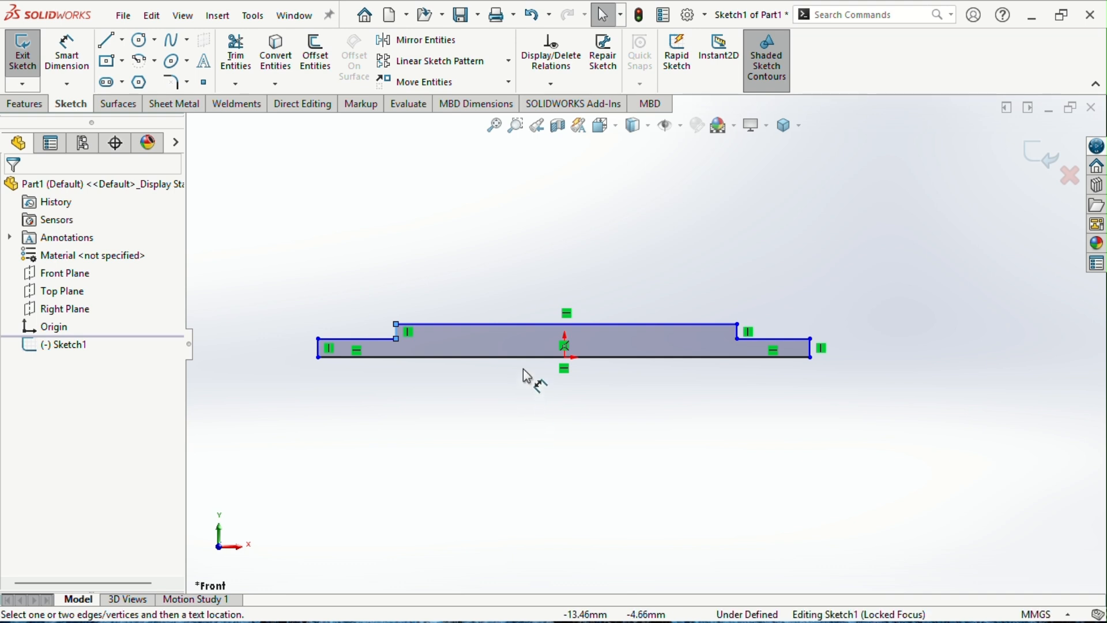
click(518, 325)
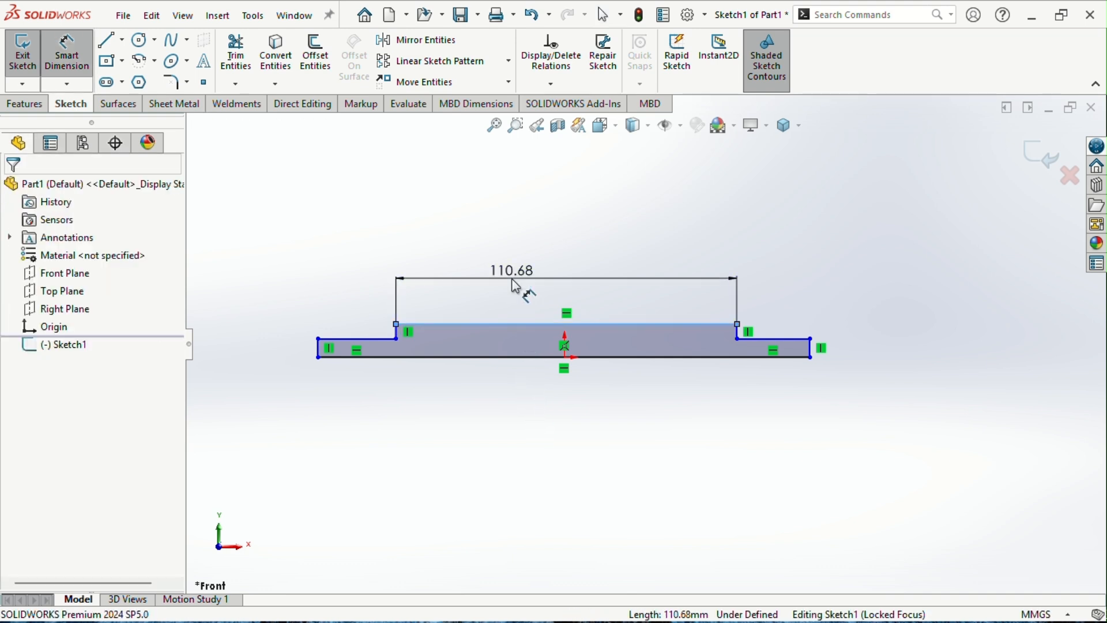
click(516, 286)
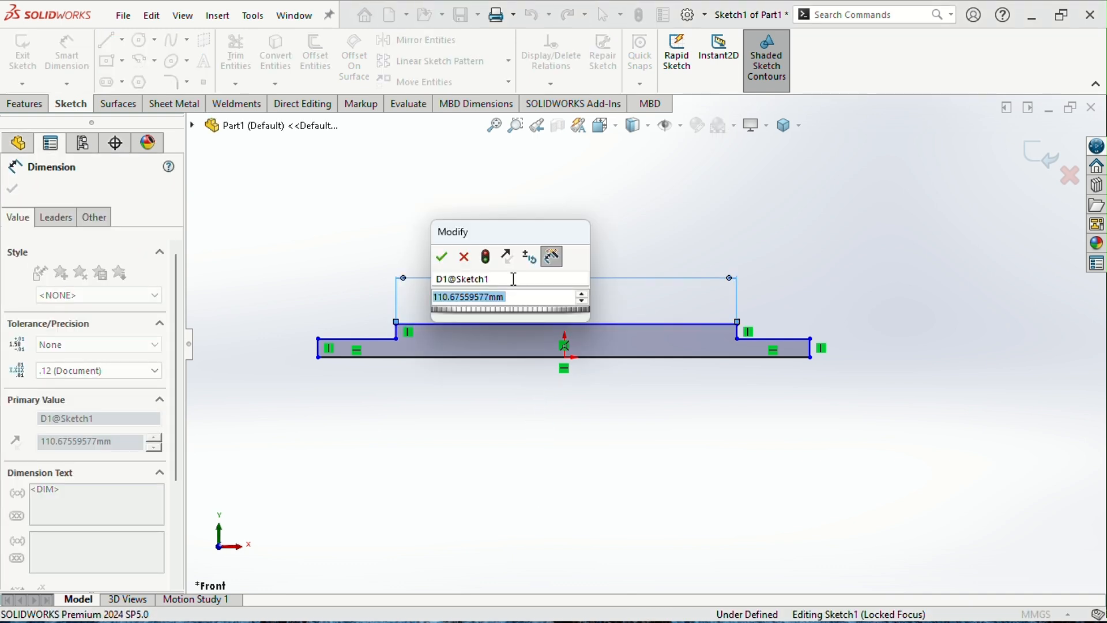
text(200)
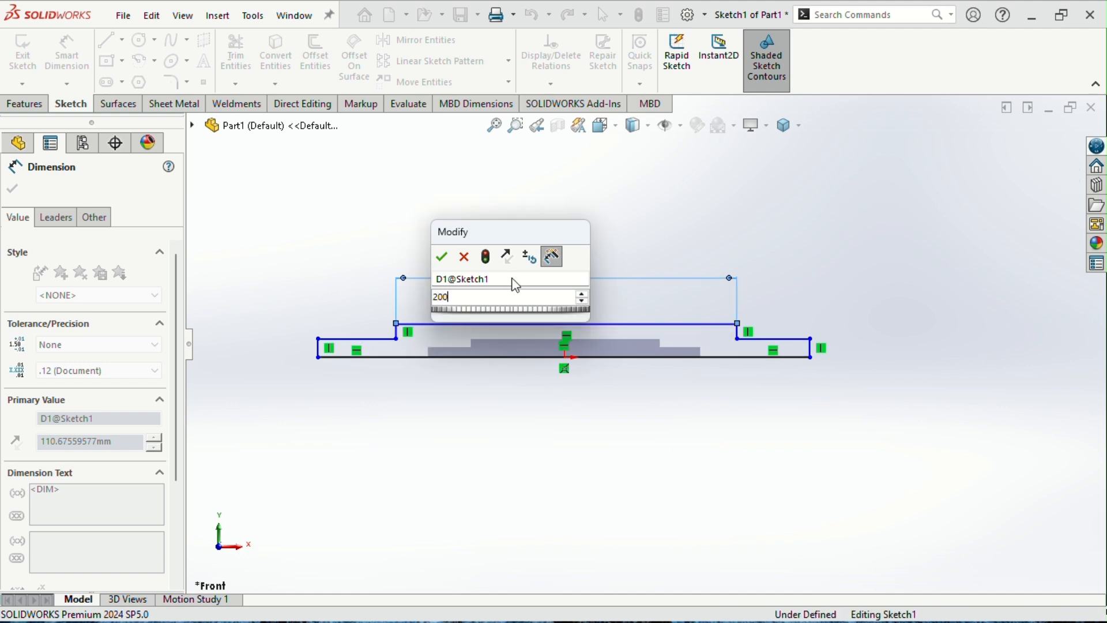
key(Return)
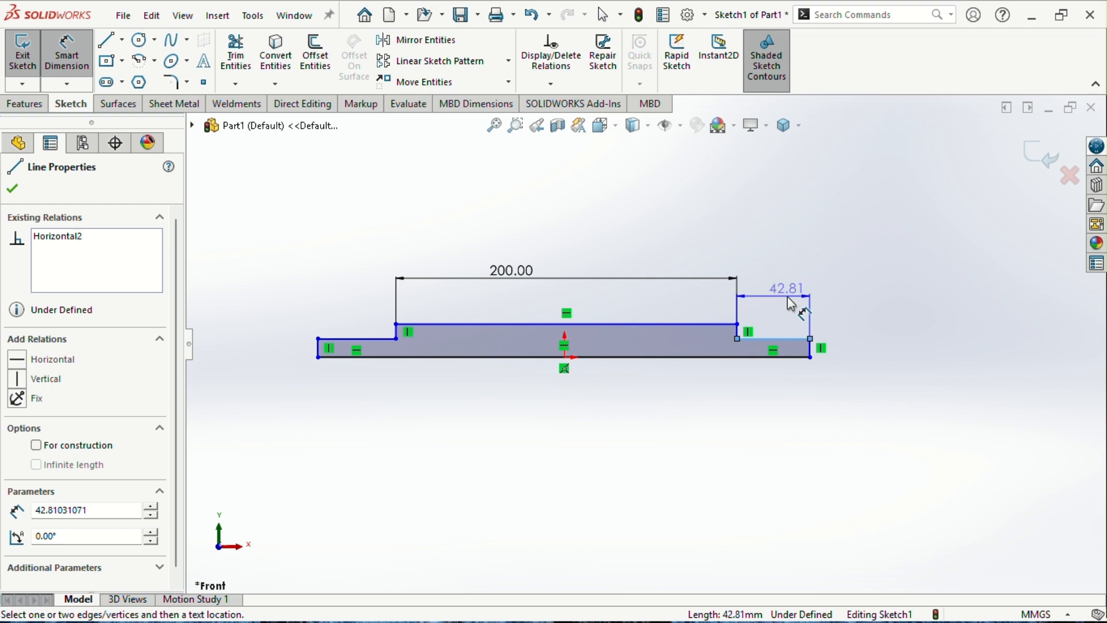
Step: Dimension the profile's right ledge to a length of 30 mm
click(792, 304)
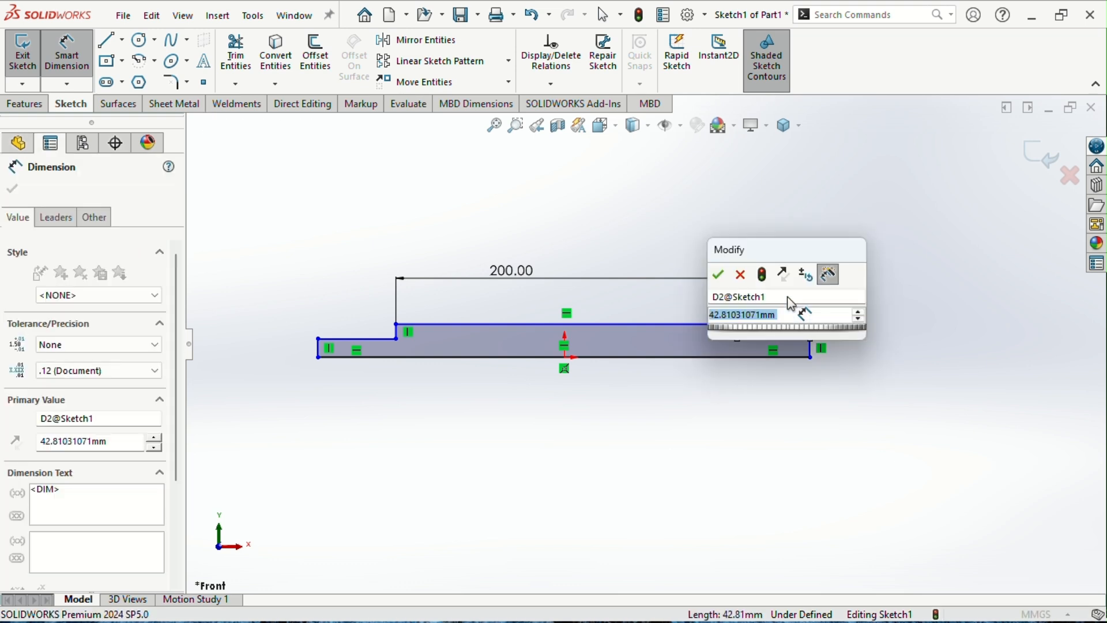
text(30)
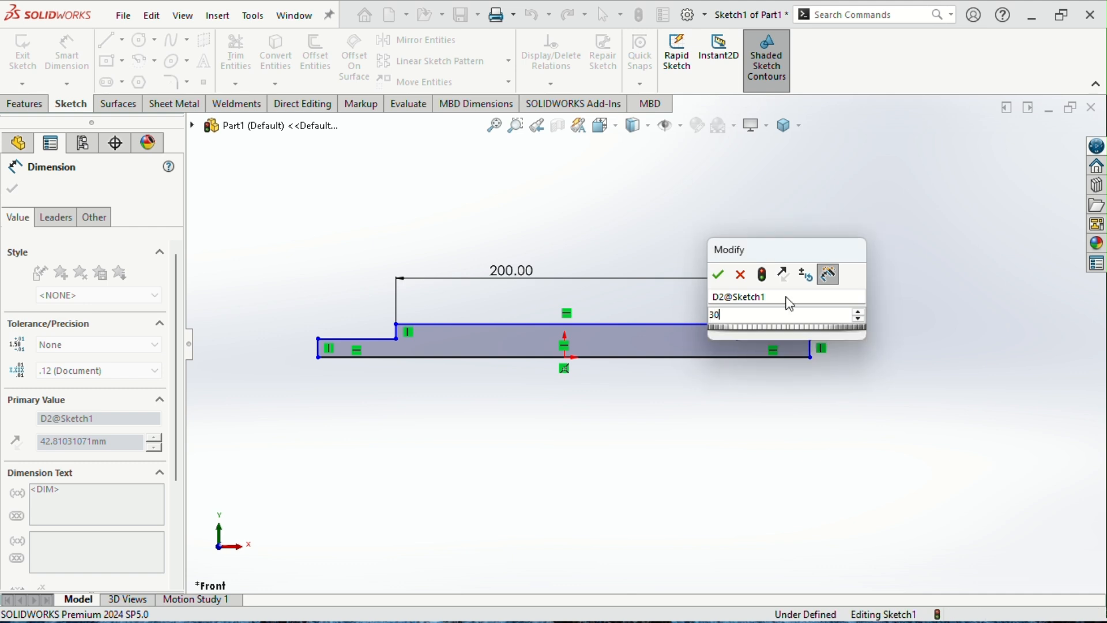
key(Escape)
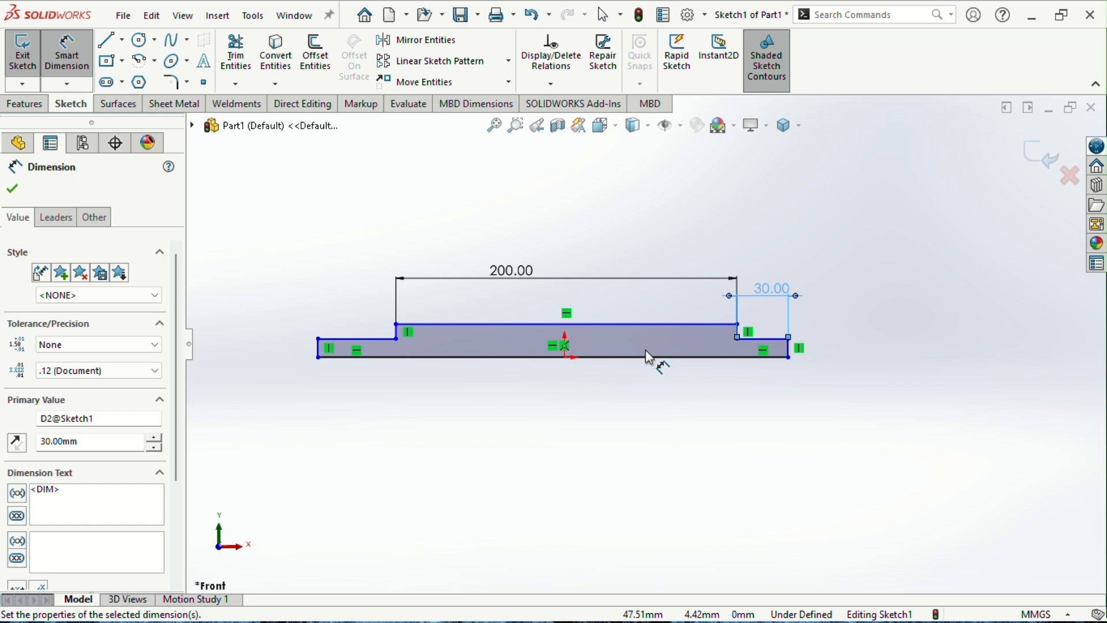
key(Escape)
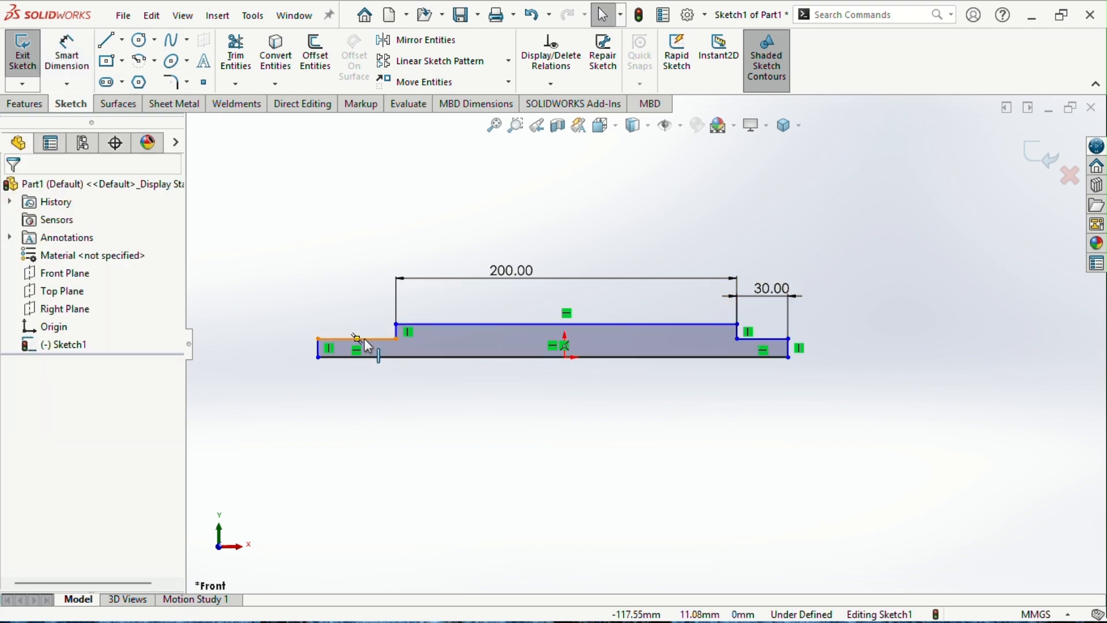
Step: Make the two end ledges equal in length and shift the profile to the right by its upper-left corner
click(772, 341)
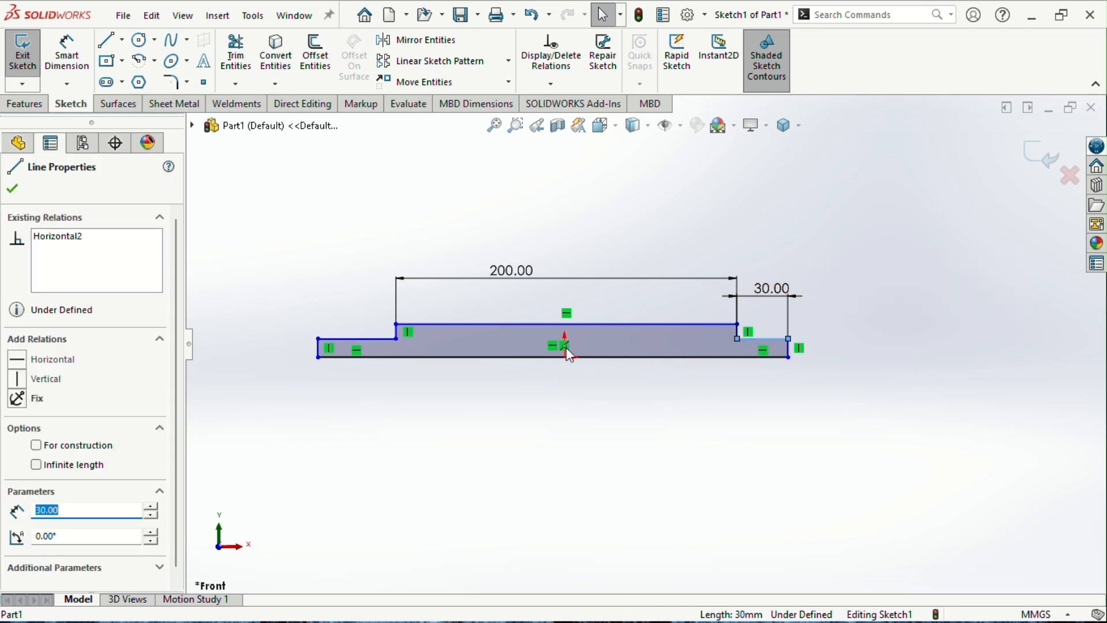
ctrl+click(385, 340)
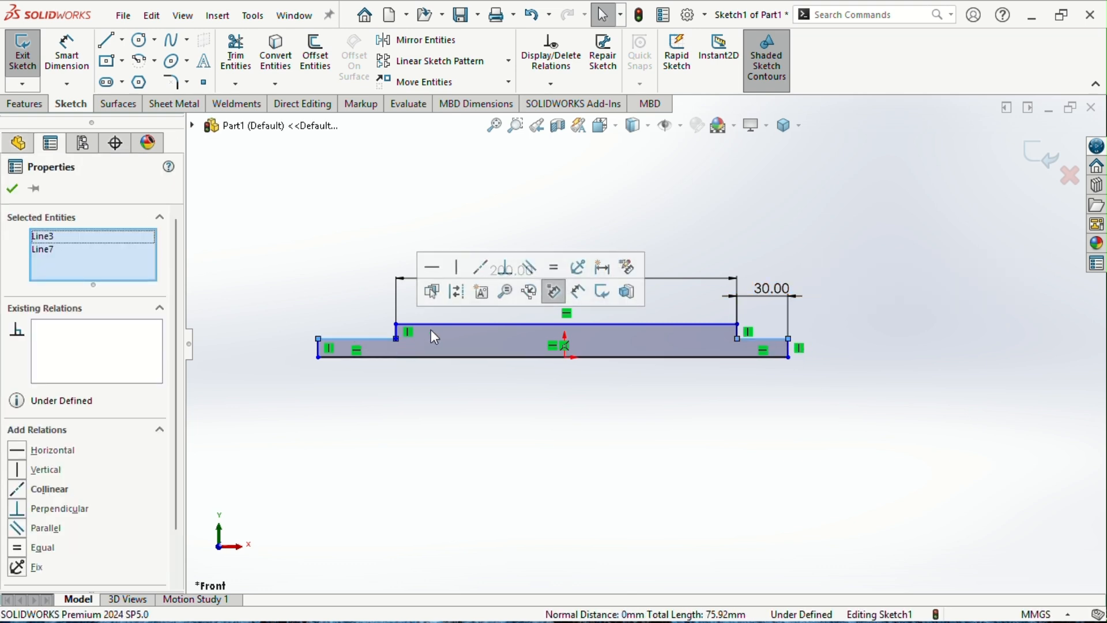
click(554, 274)
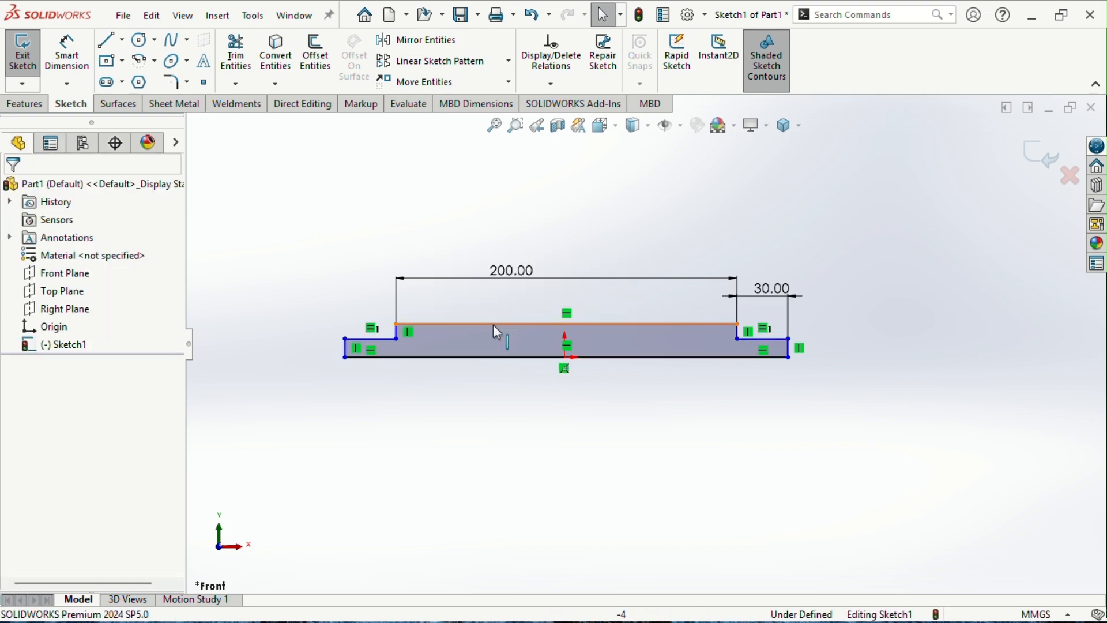
mouse_move(396, 324)
mouse_down()
mouse_move(346, 321)
mouse_move(446, 329)
mouse_up()
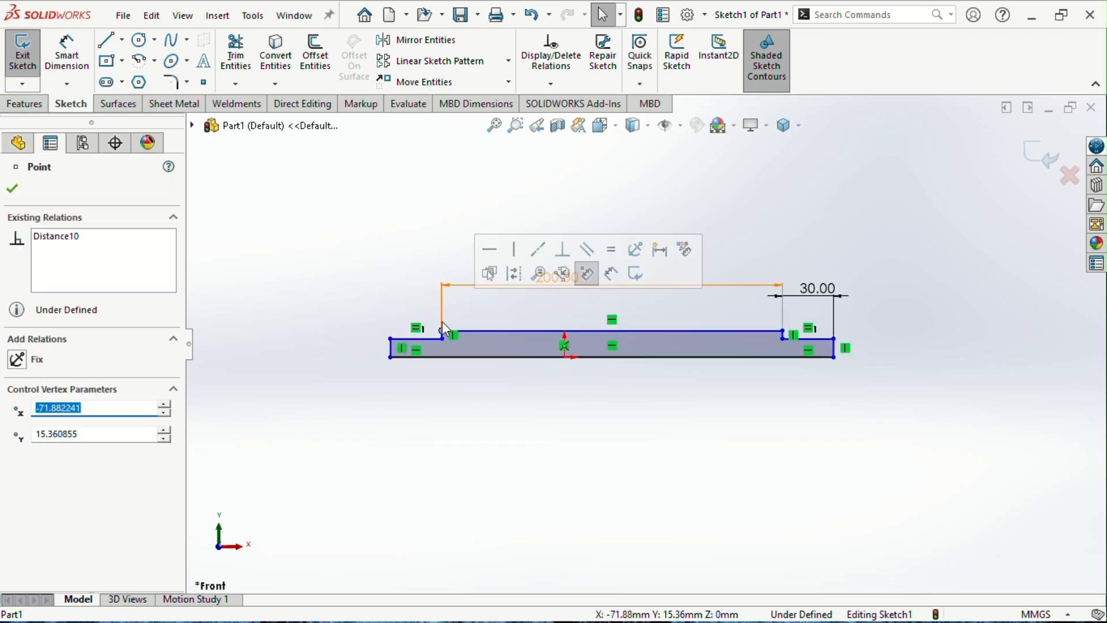
click(663, 462)
Step: Dimension the overall height between the profile's top edge and base line to 10 mm
right_drag(663, 462, 621, 280)
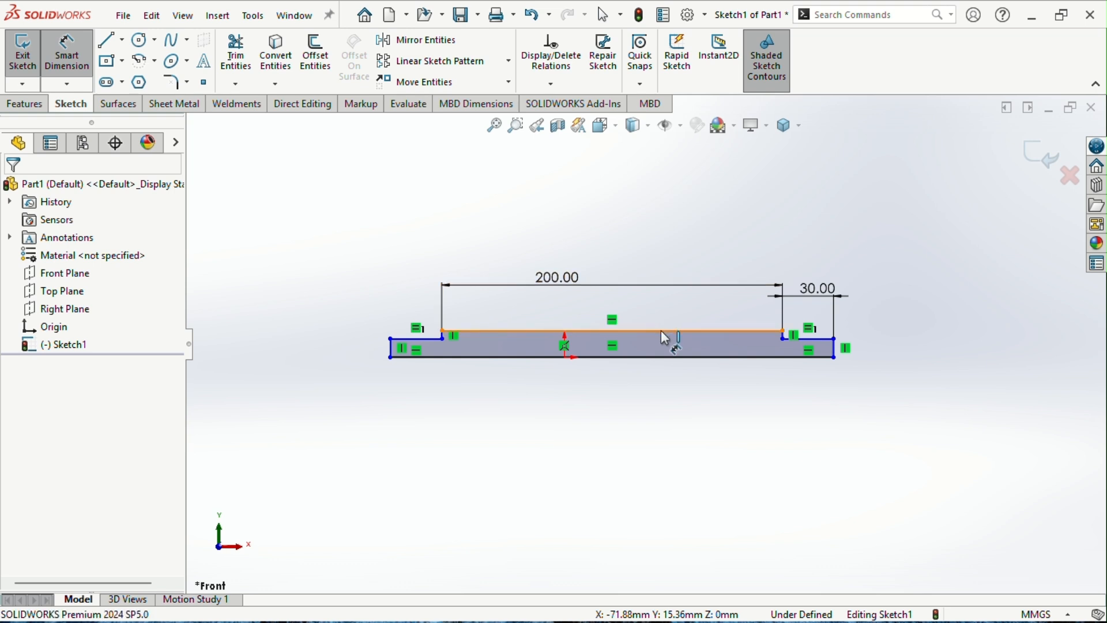
click(662, 357)
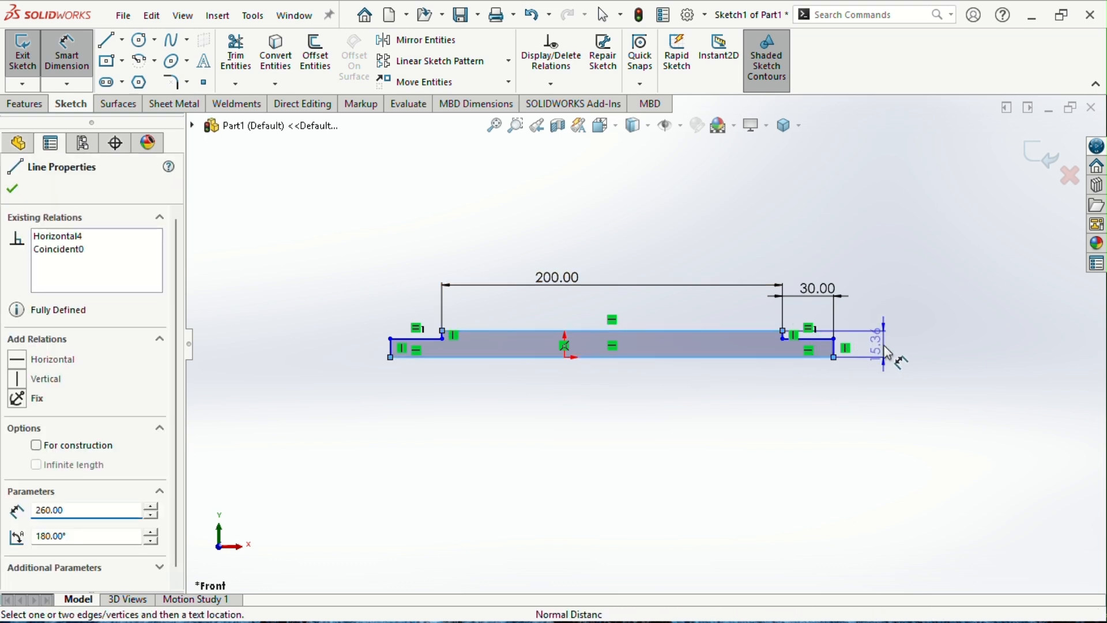
click(888, 353)
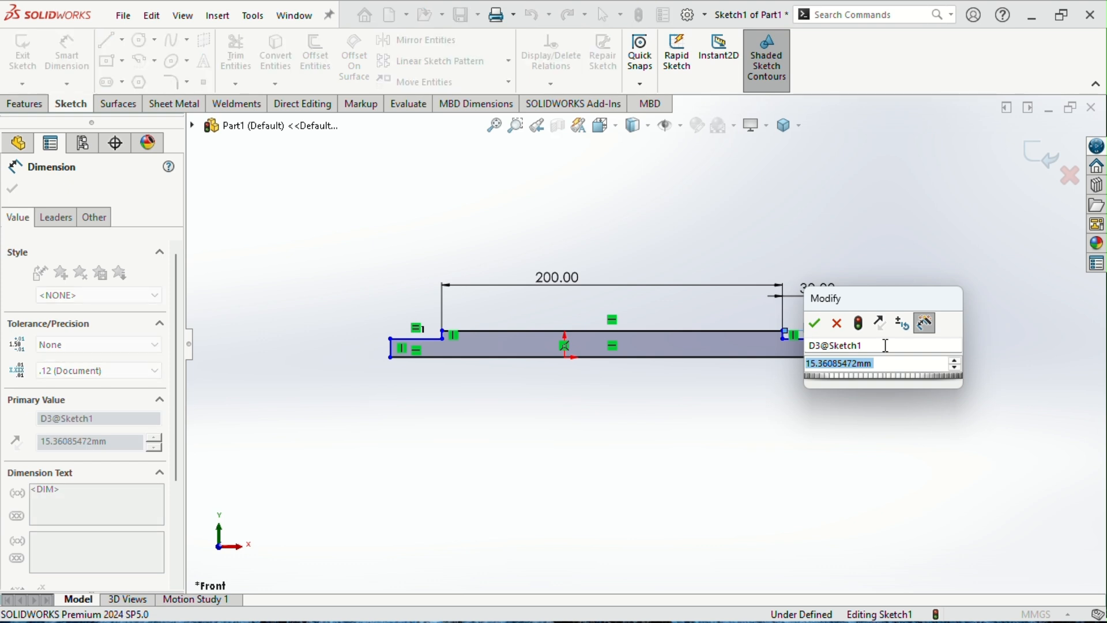
text(1)
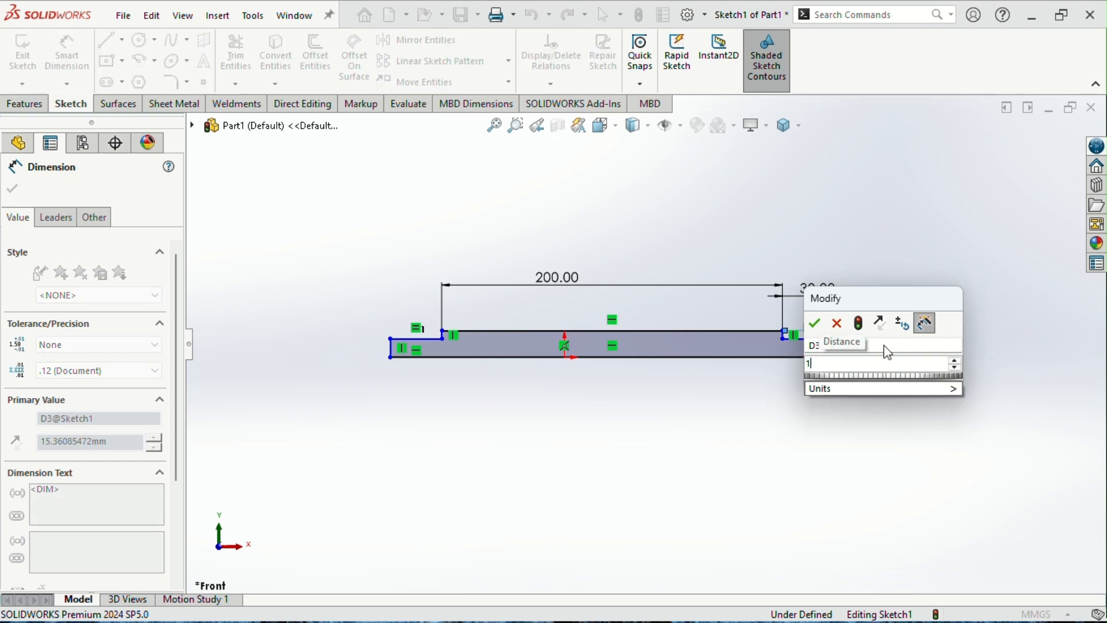
text(2)
key(BackSpace)
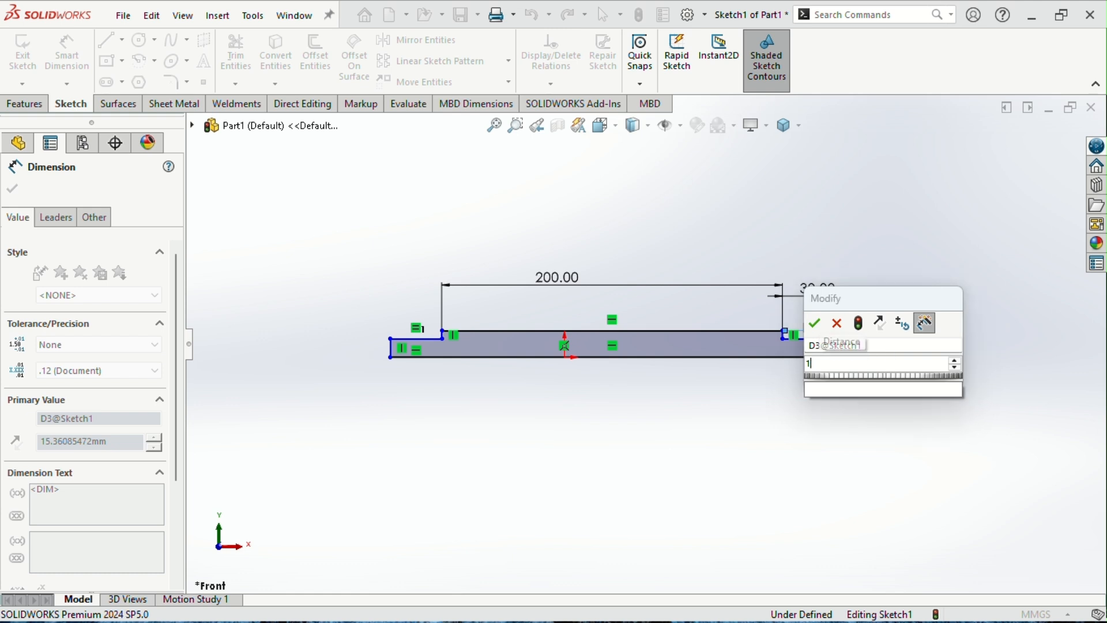
text(6)
key(Return)
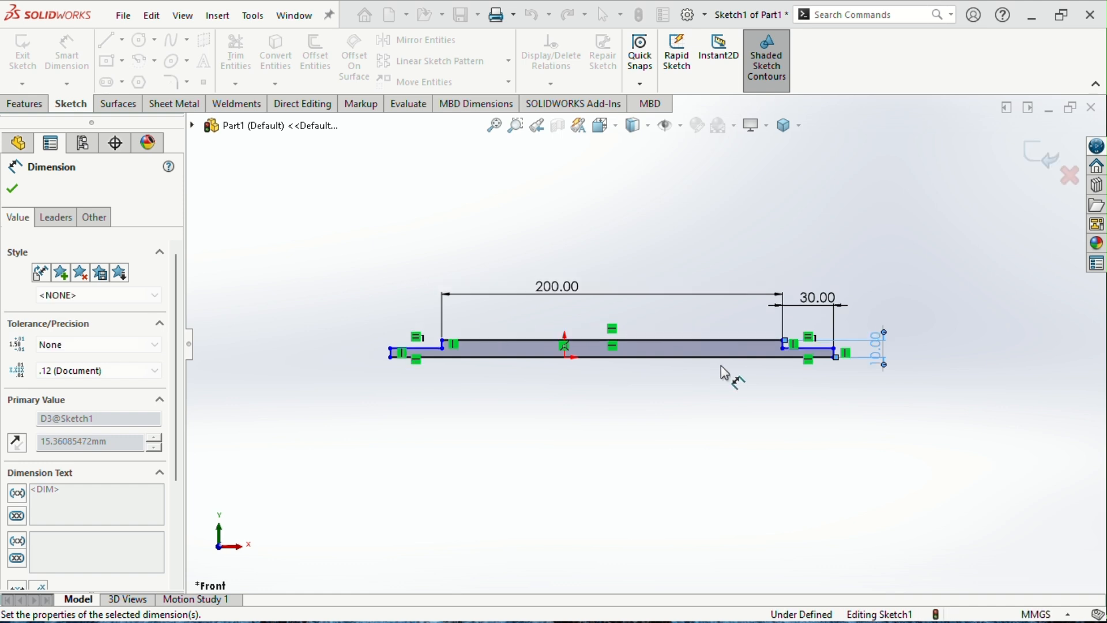
scroll(726, 373, down, 2)
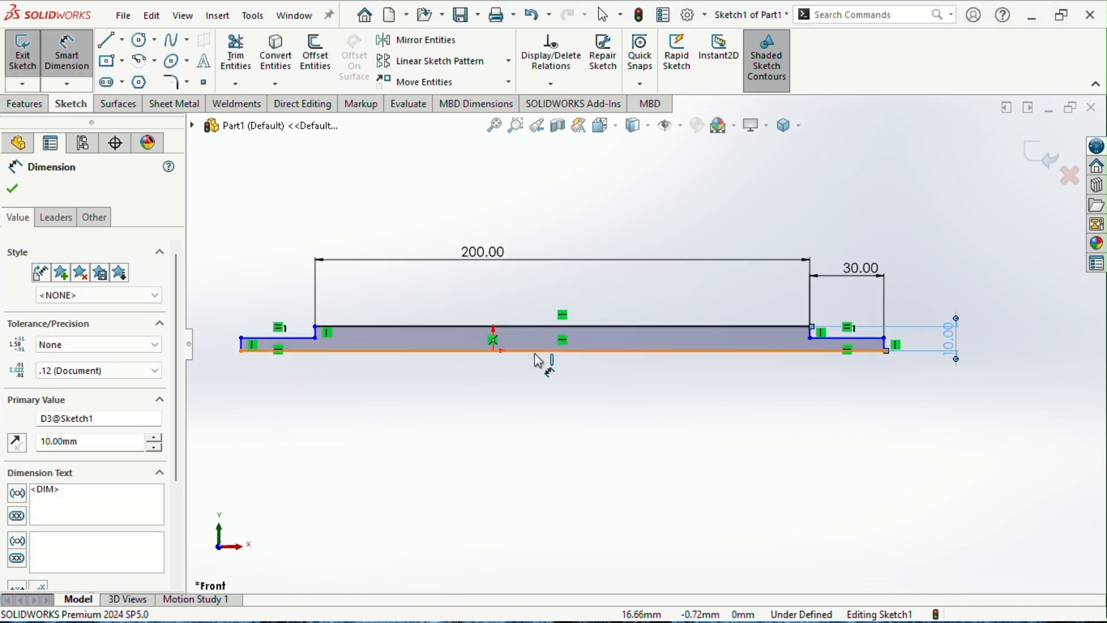
Step: Shift the profile to the left by its upper-left corner to about X -104 mm
key(Escape)
key(Escape)
drag(316, 327, 239, 326)
scroll(430, 340, up, 1)
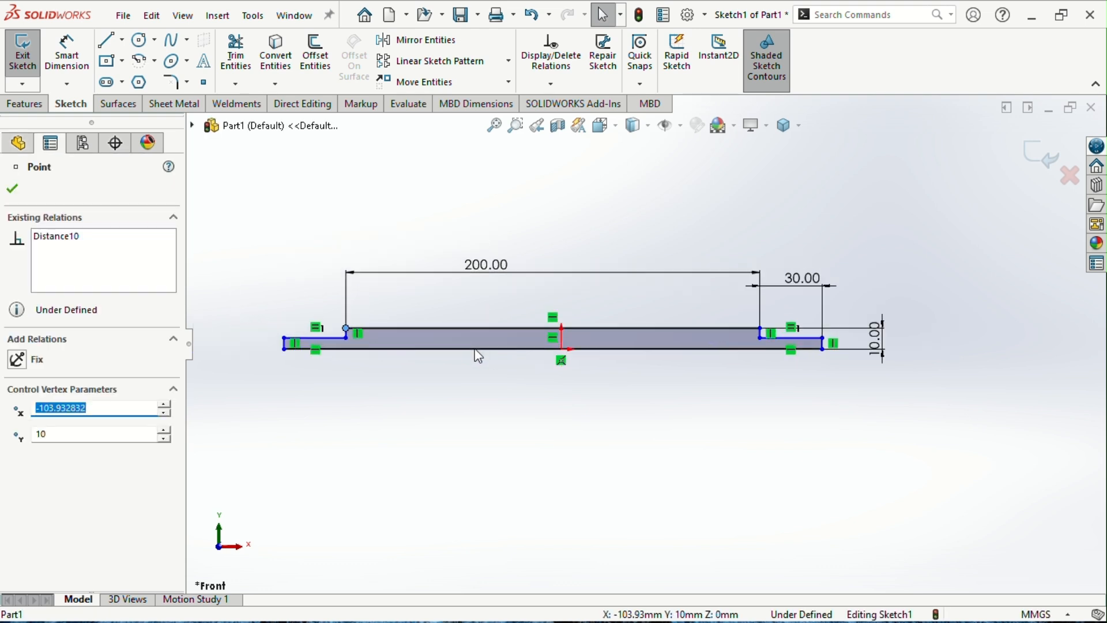
Step: Dimension the height of the right ledge above the base line to 5 mm
scroll(435, 351, down, 1)
click(740, 432)
right_drag(822, 443, 811, 369)
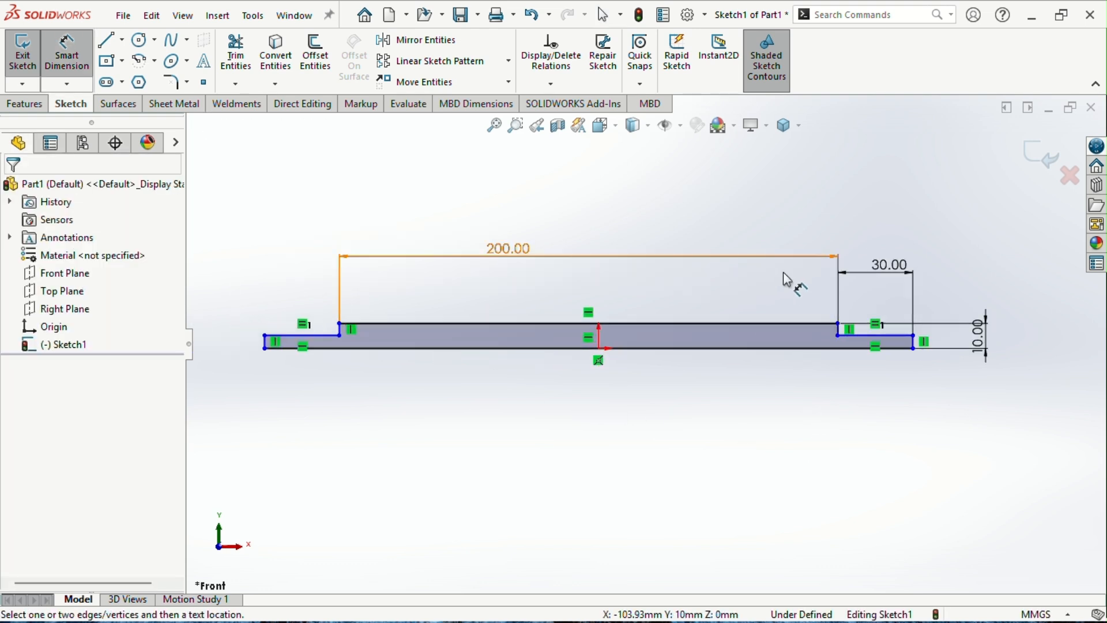
click(890, 337)
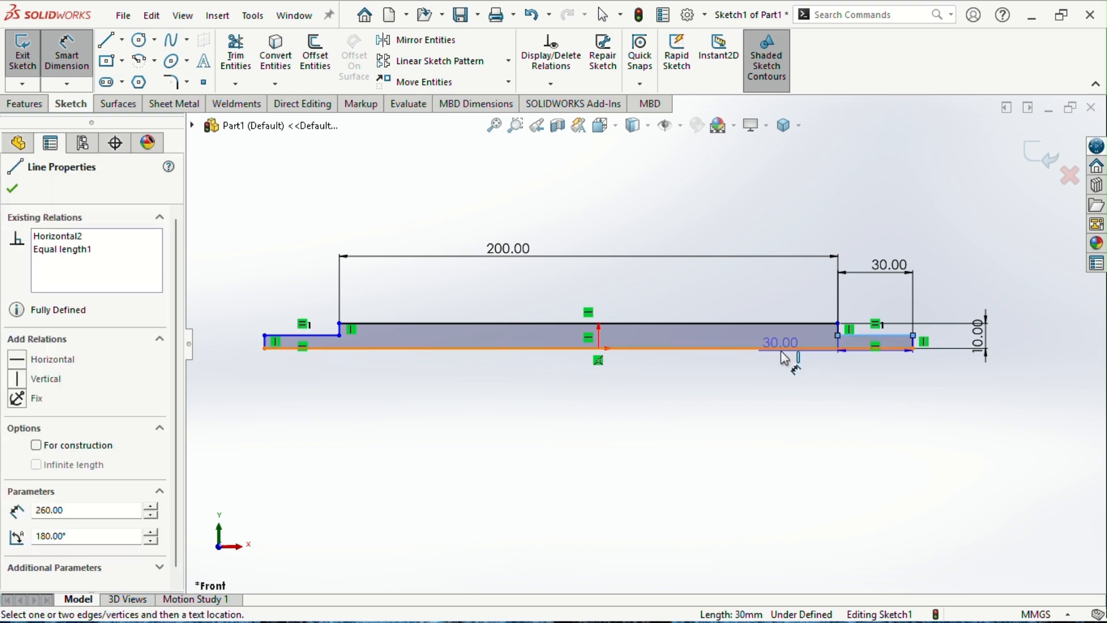
click(783, 350)
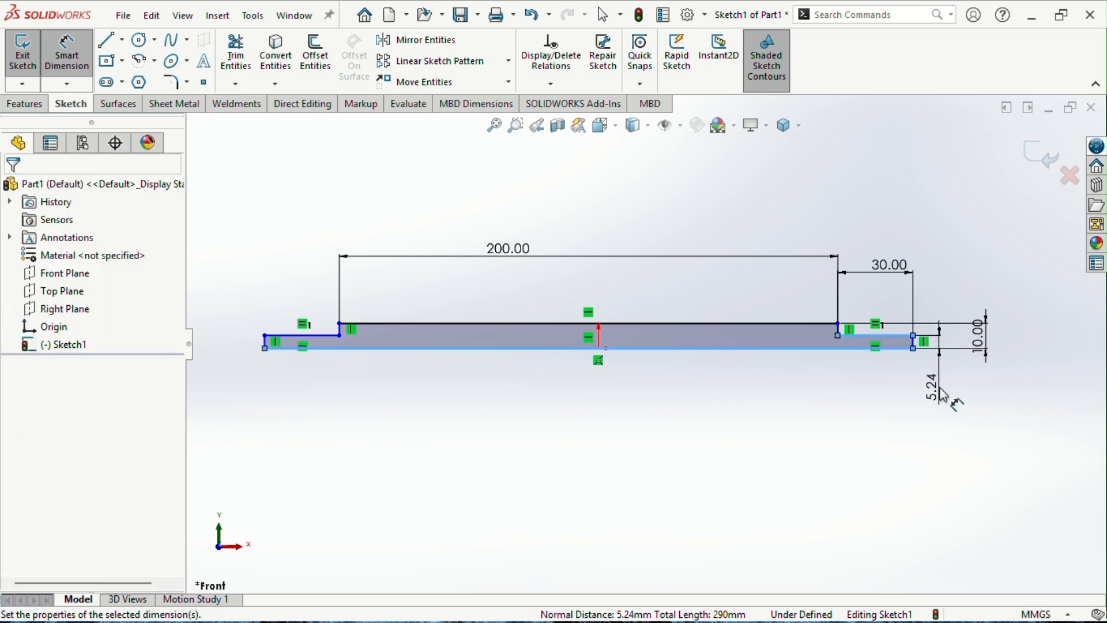
click(943, 395)
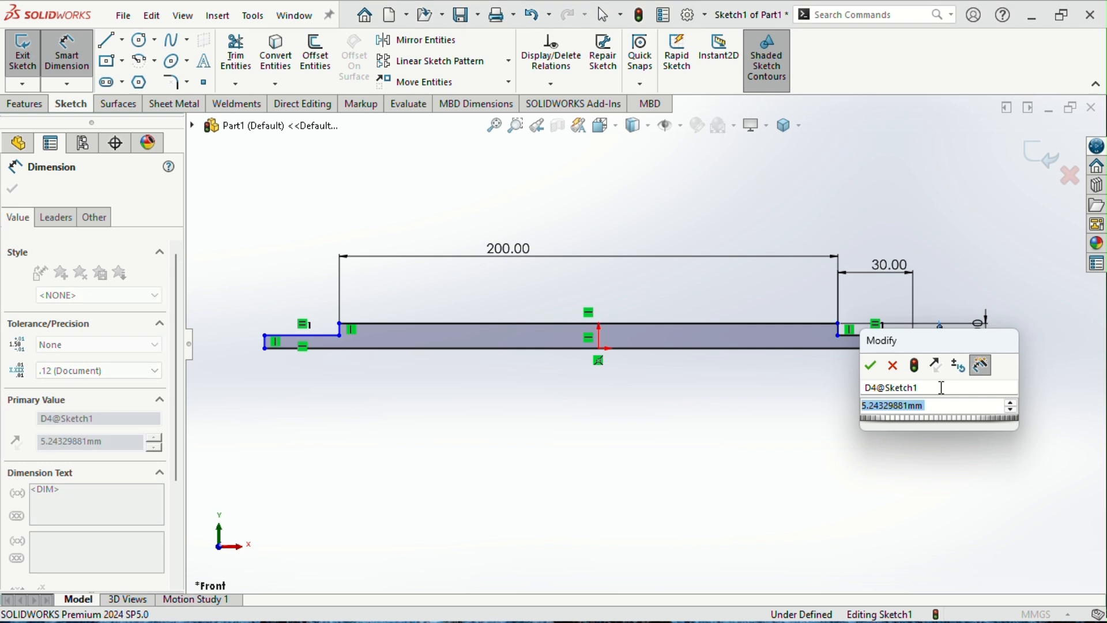
text(1)
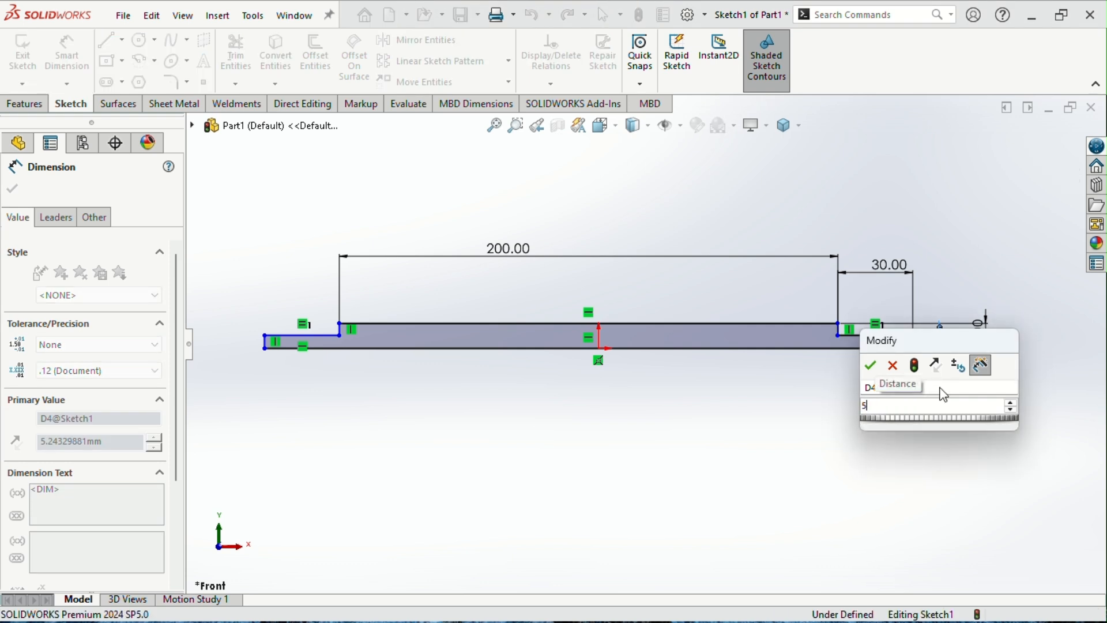
key(Escape)
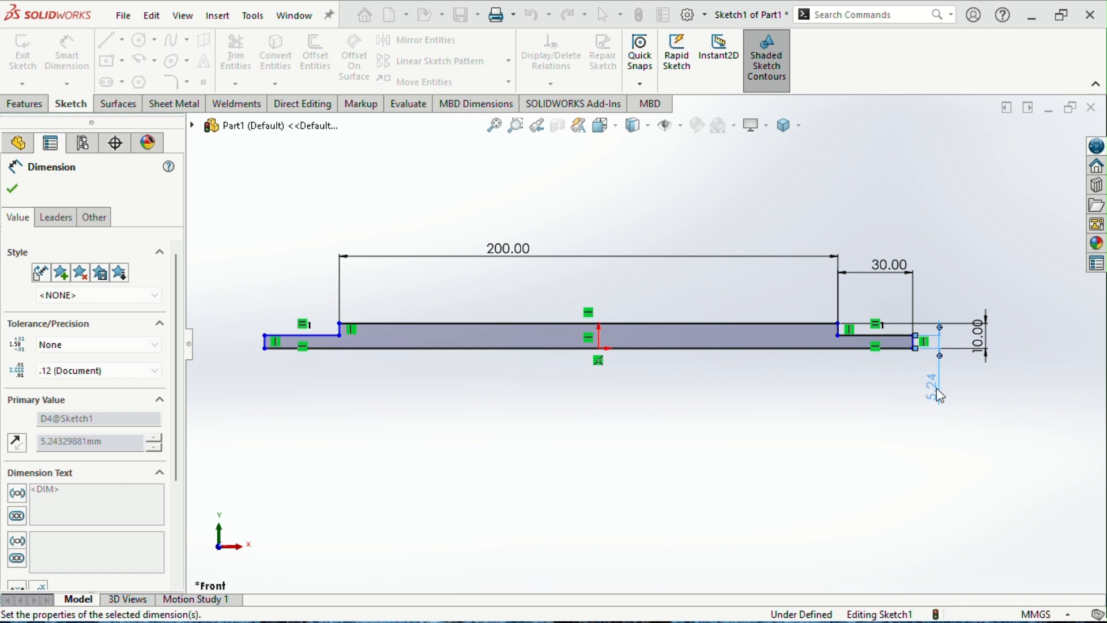
click(354, 357)
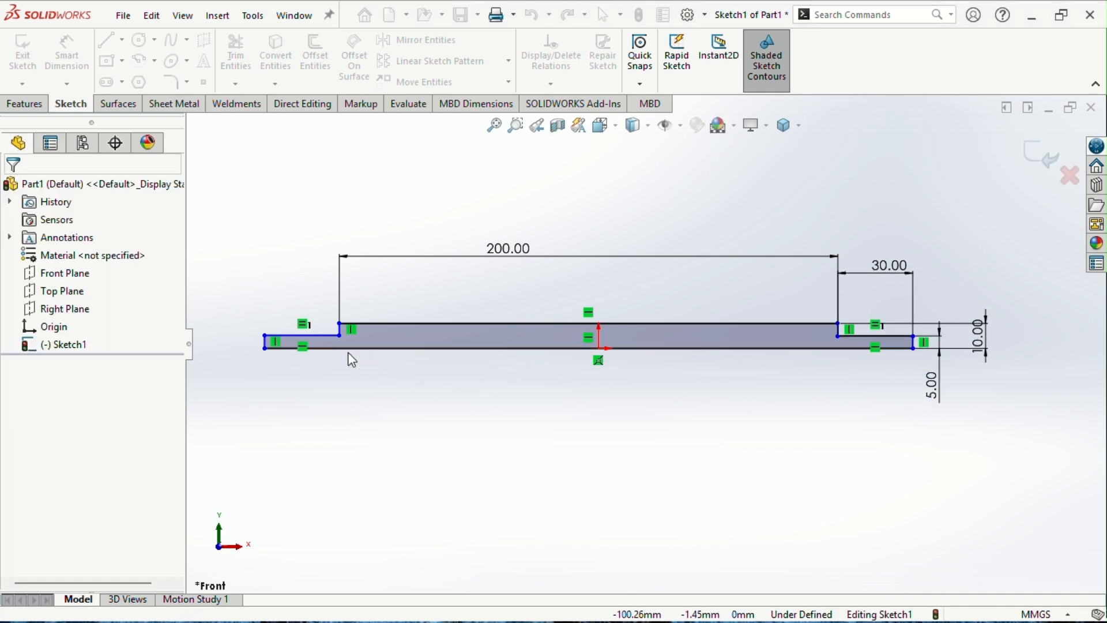
Step: Make the short vertical edges at the two outer ends of the profile equal in length
scroll(288, 347, down, 3)
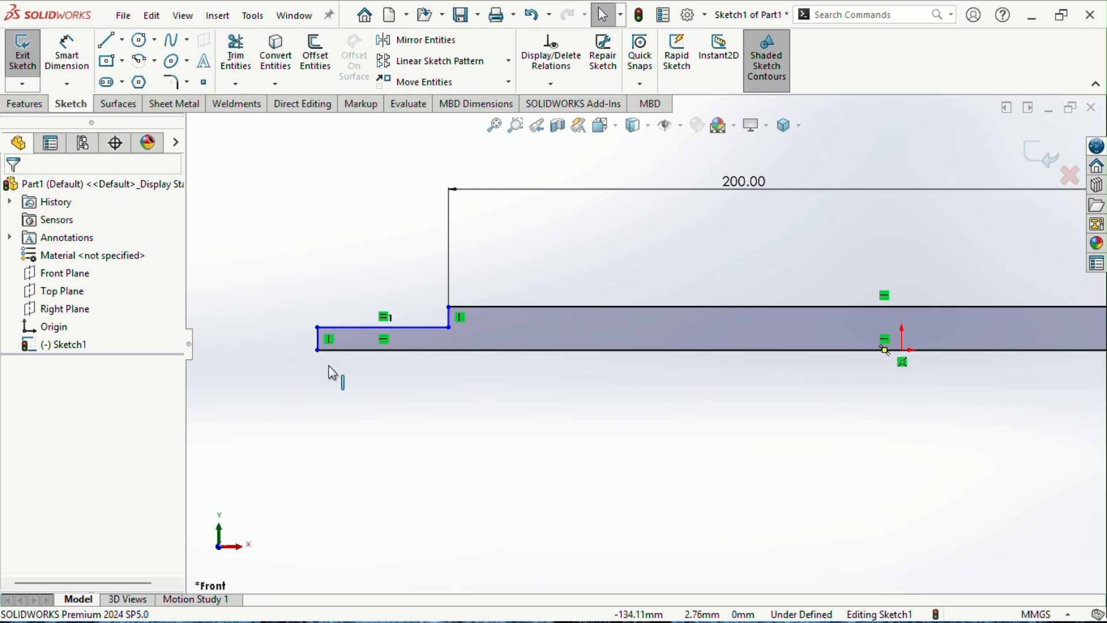
click(320, 344)
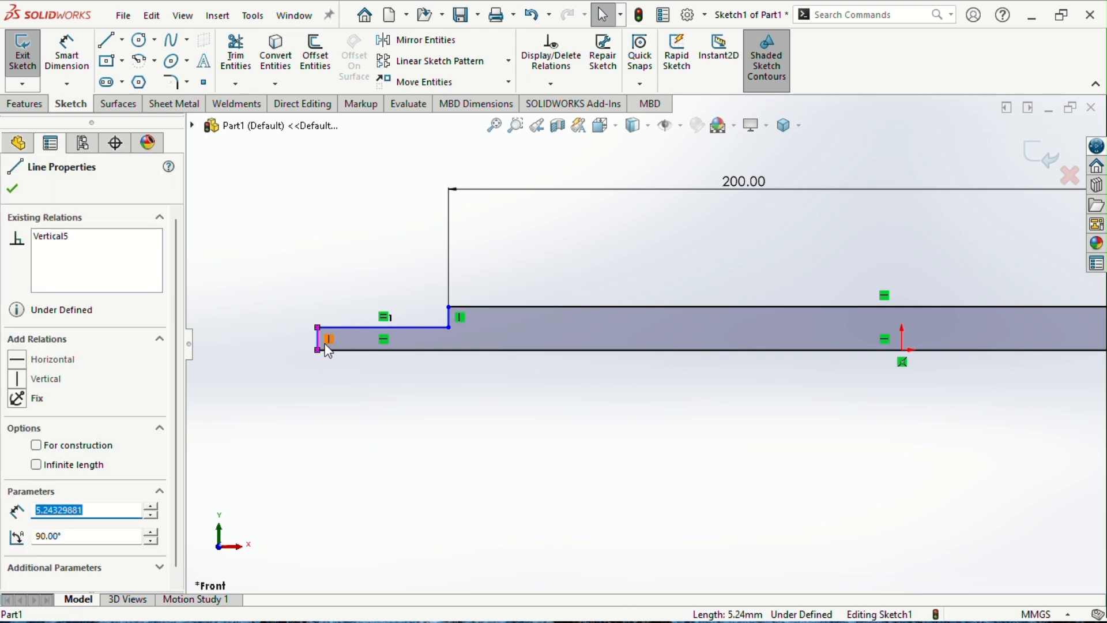
scroll(958, 353, up, 5)
scroll(980, 354, down, 4)
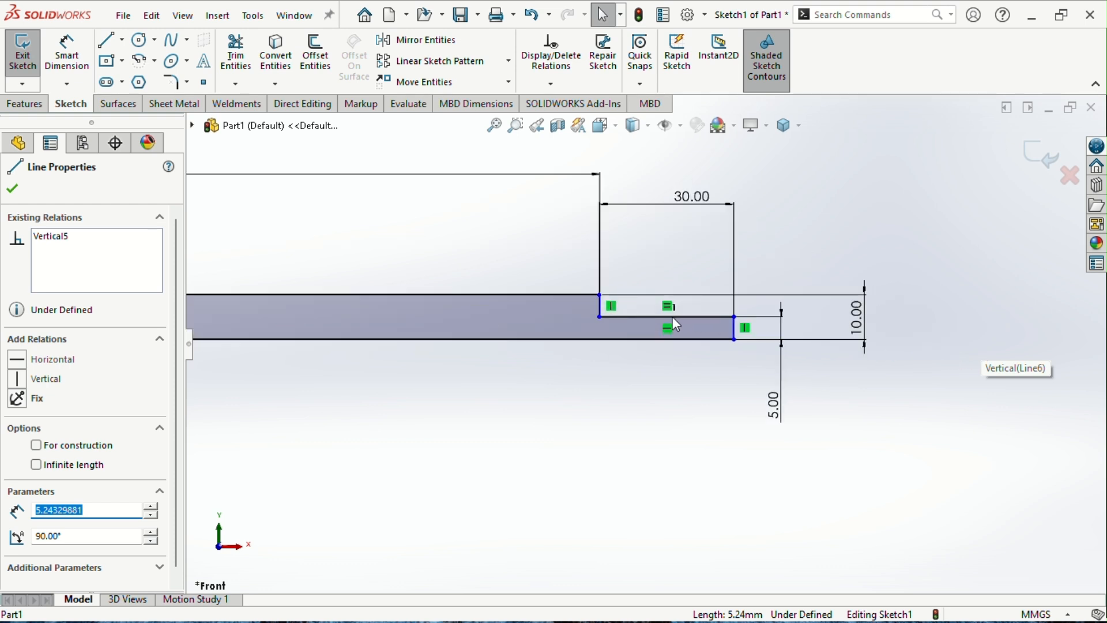
scroll(718, 326, down, 3)
ctrl+click(748, 342)
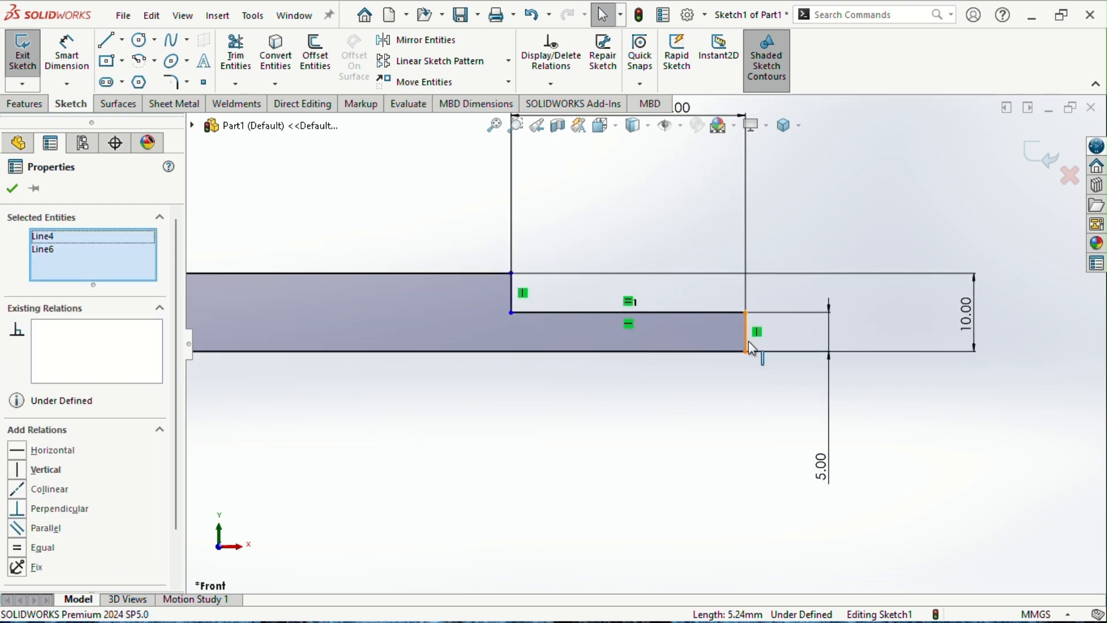
click(920, 288)
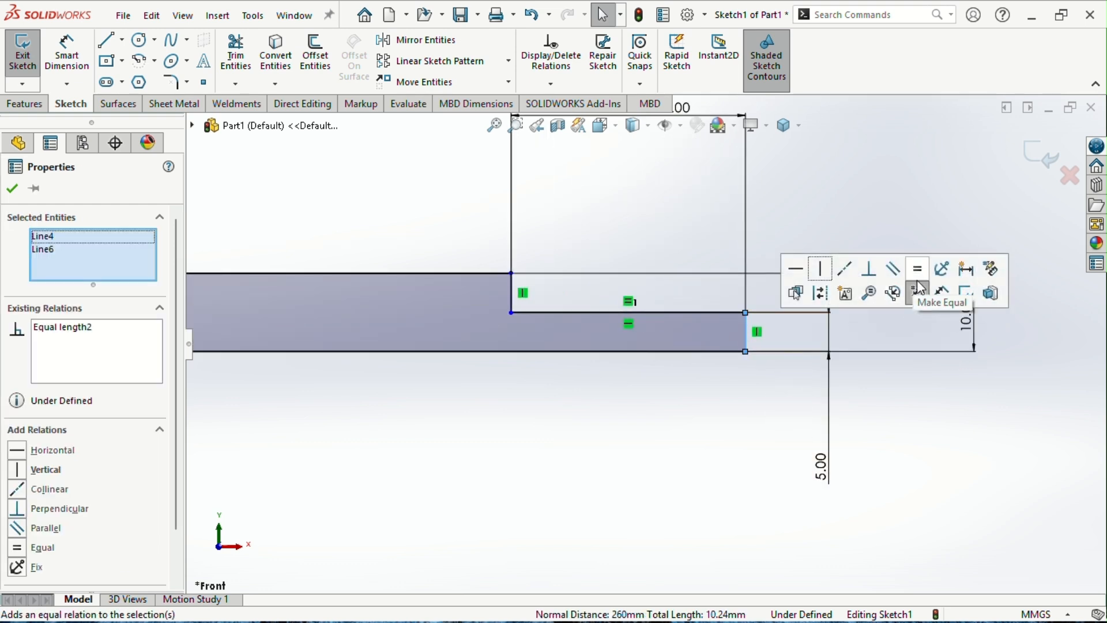
click(701, 458)
scroll(701, 459, up, 7)
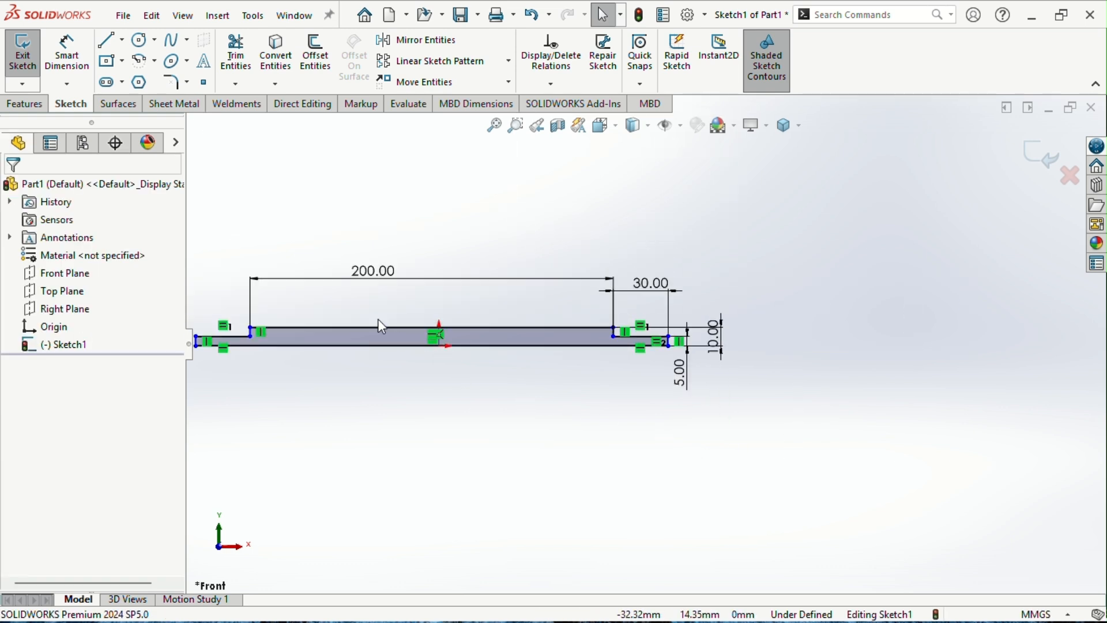
Step: Shift the profile to the right by its upper-left corner to about X -86 mm
scroll(404, 335, up, 1)
scroll(362, 336, down, 1)
scroll(281, 345, down, 2)
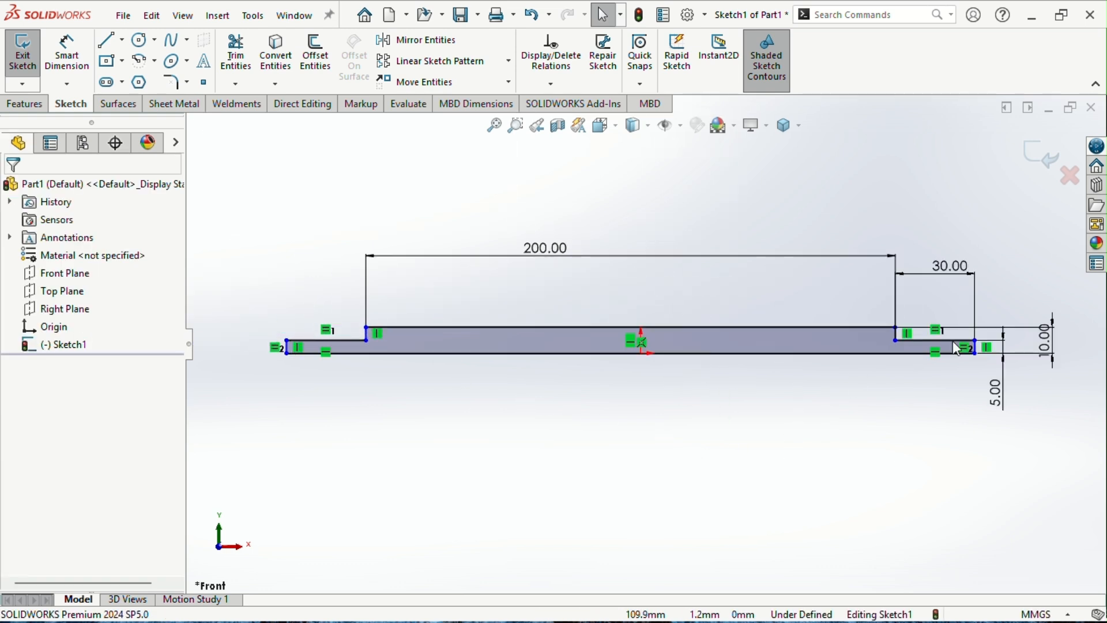
scroll(686, 346, up, 1)
scroll(864, 376, down, 1)
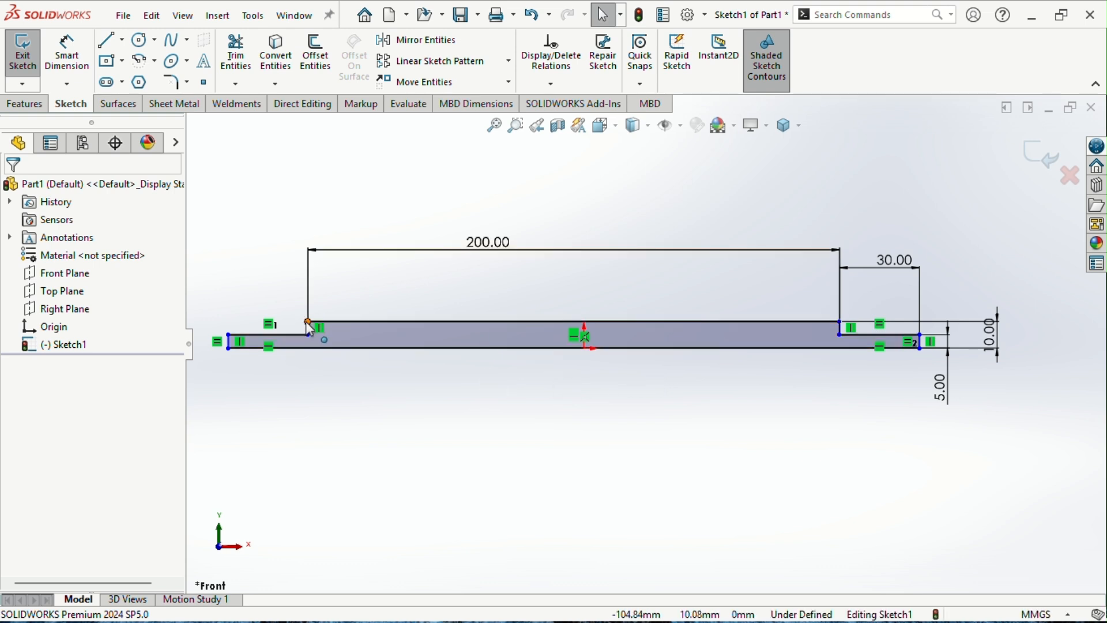
mouse_move(307, 321)
mouse_down()
mouse_move(379, 319)
mouse_move(307, 307)
mouse_move(486, 321)
mouse_move(326, 321)
mouse_move(355, 321)
mouse_up()
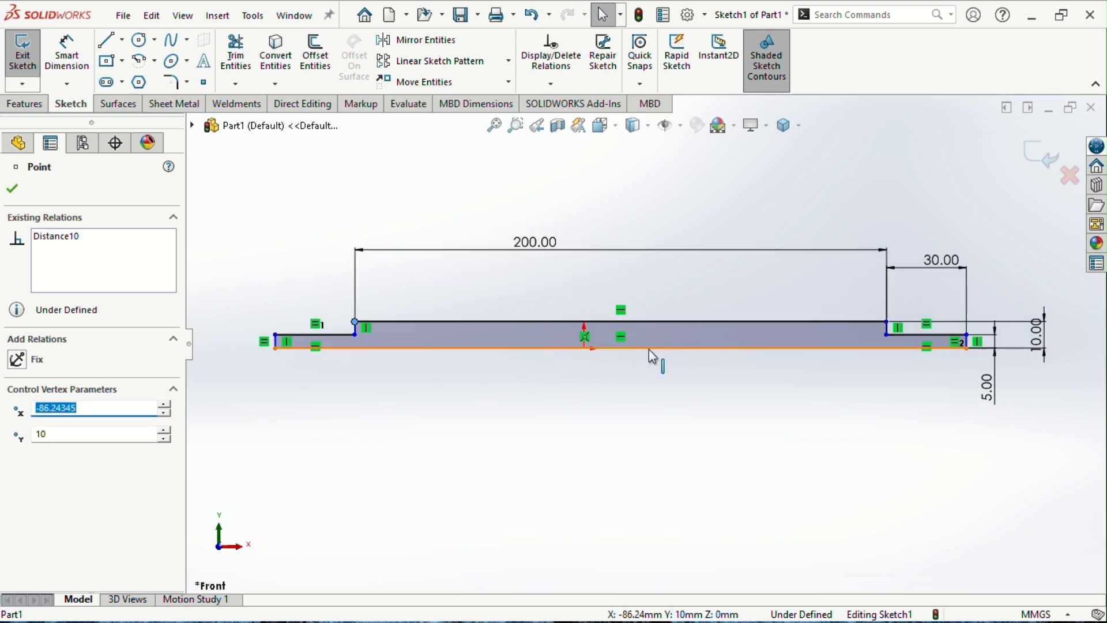
Step: Centre the profile by making the base line's midpoint coincident with the origin
click(649, 349)
right_click(648, 349)
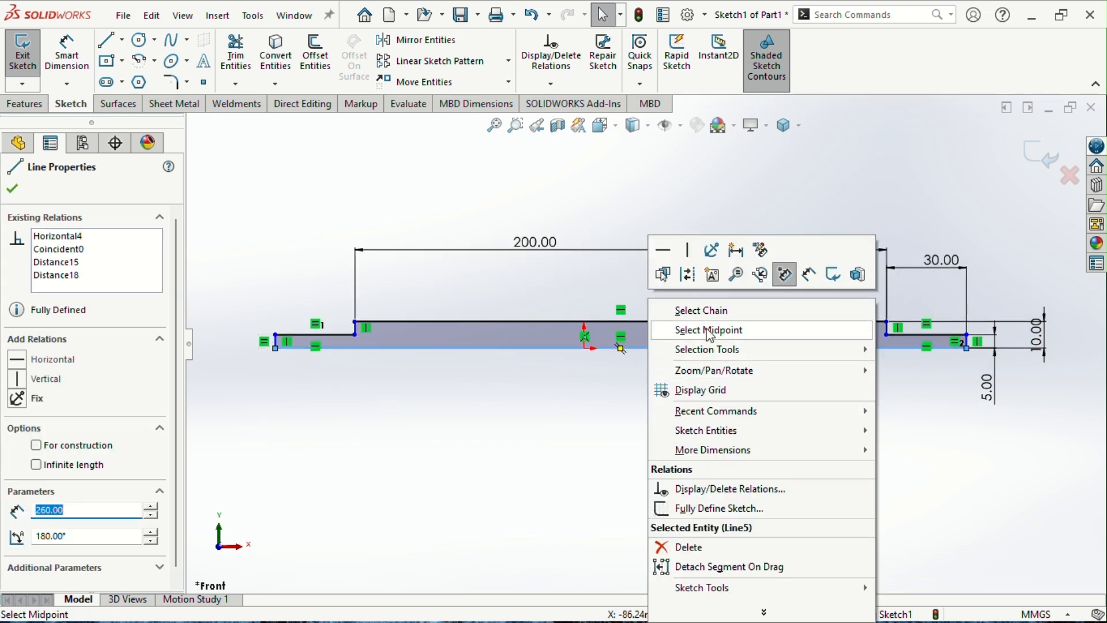
click(709, 331)
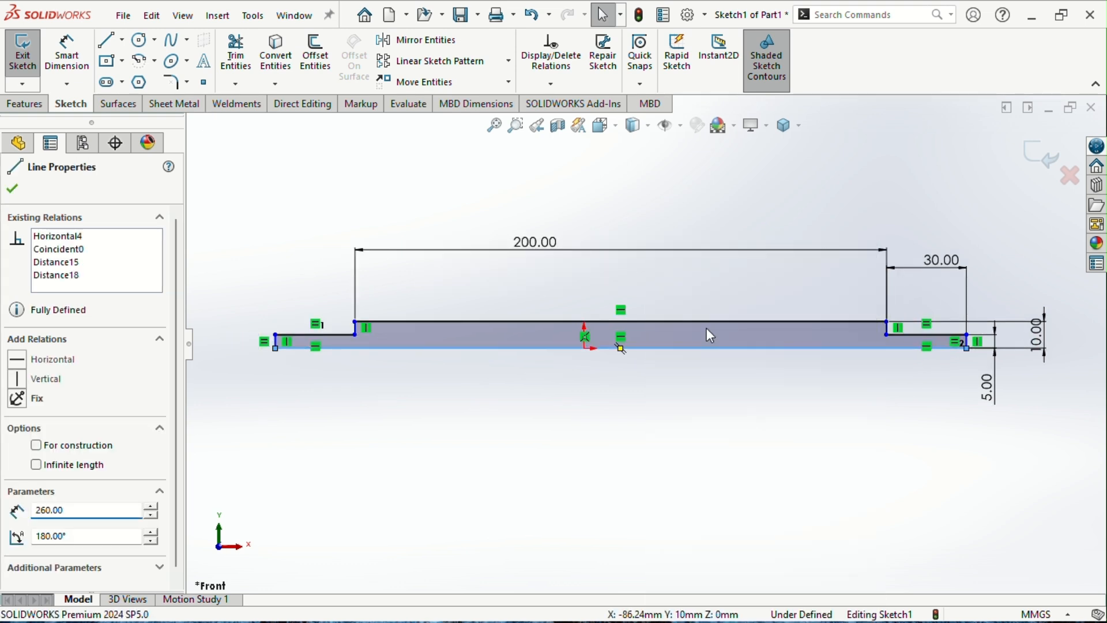
ctrl+click(585, 349)
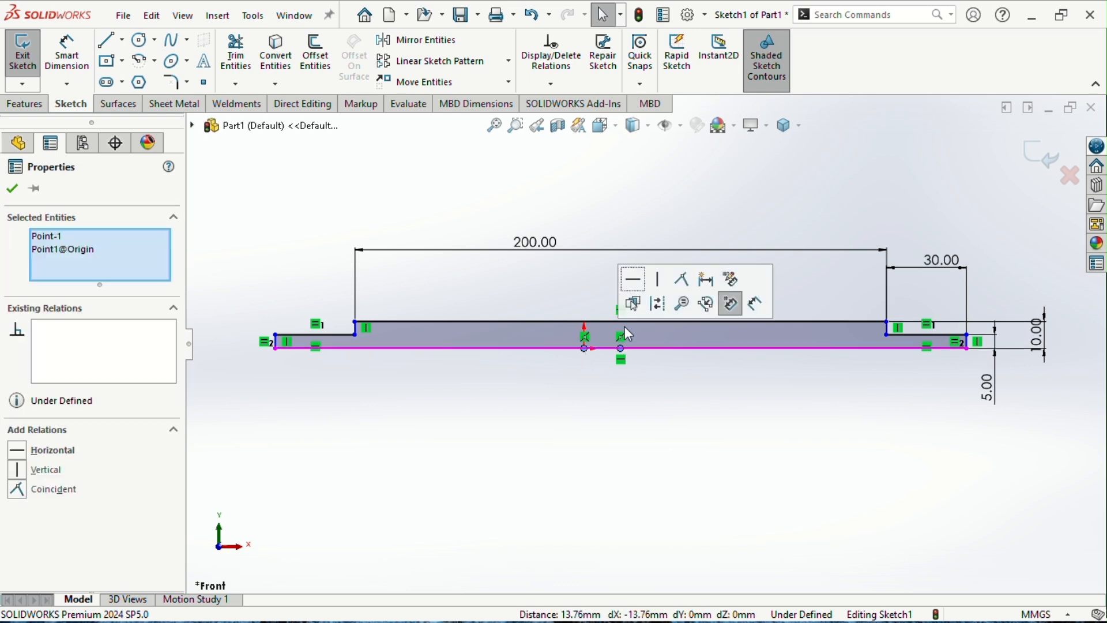
click(679, 293)
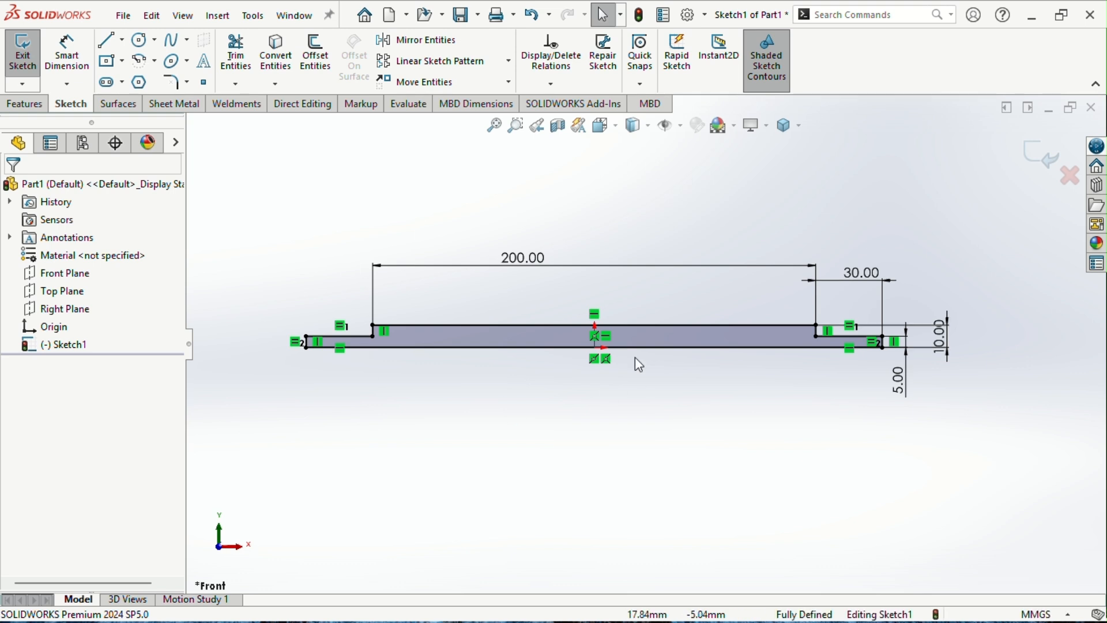
Step: Convert the base line to construction geometry and revolve the profile 360° about it, letting the sketch be closed automatically
click(683, 347)
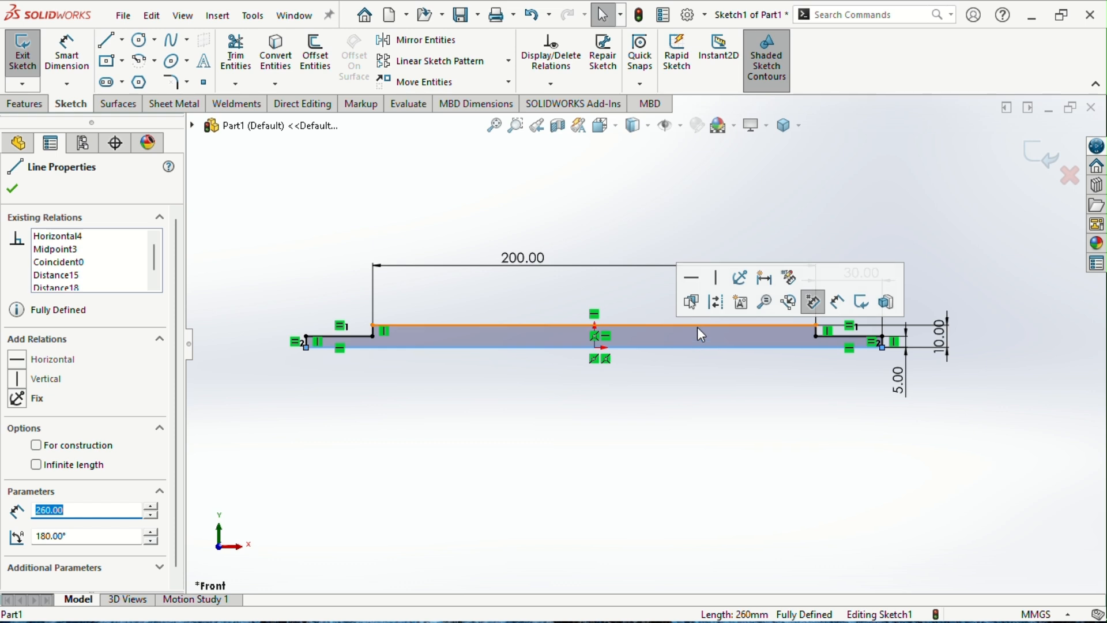
click(716, 303)
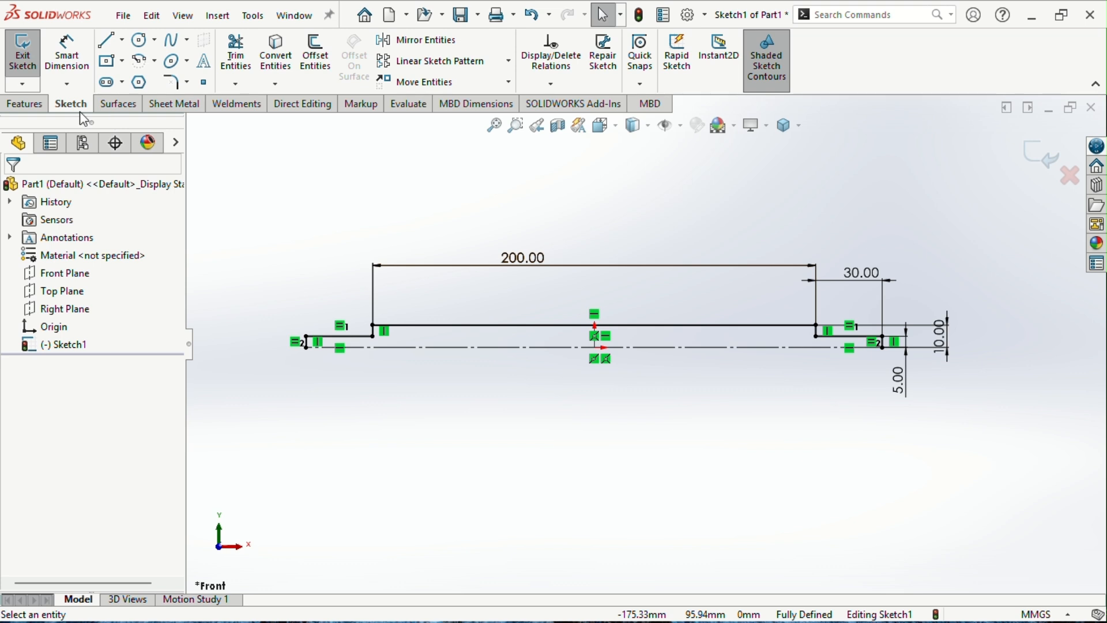
click(32, 107)
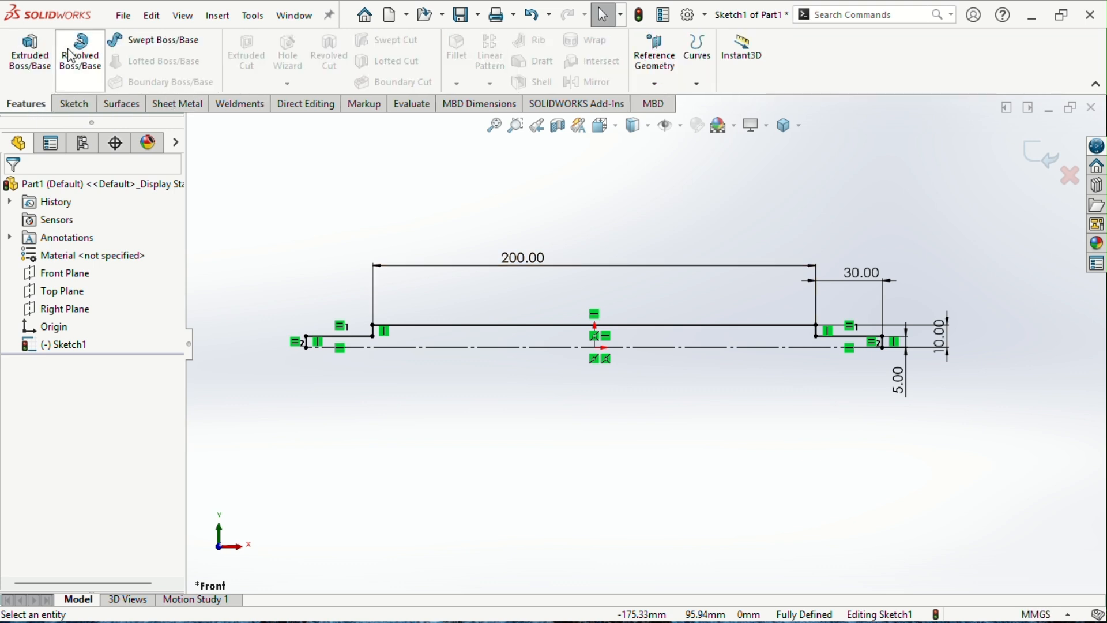
click(80, 67)
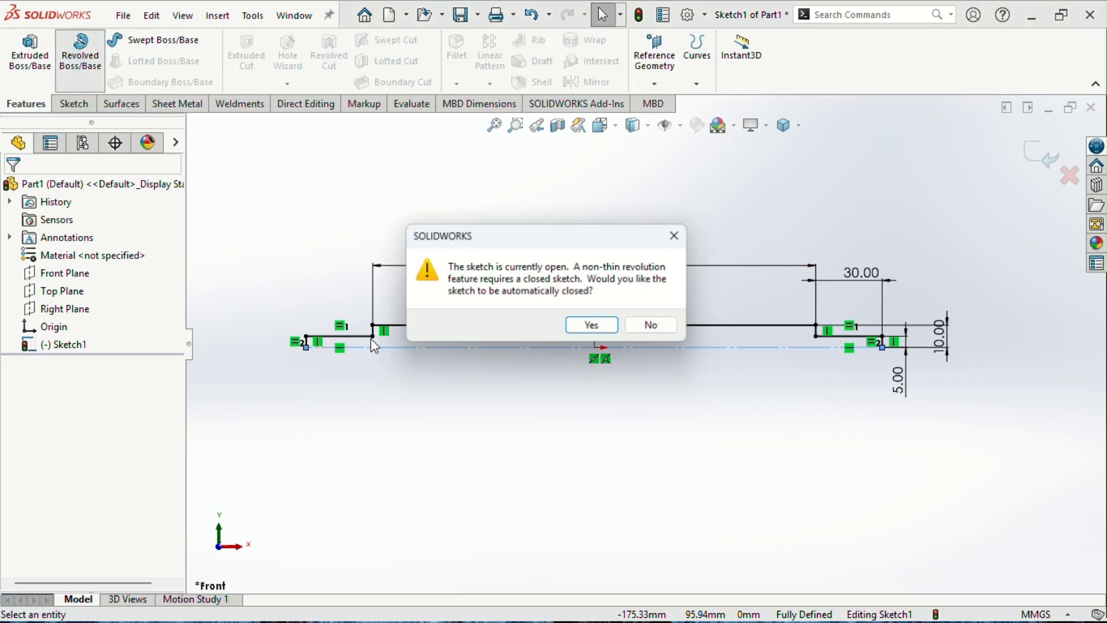
click(595, 326)
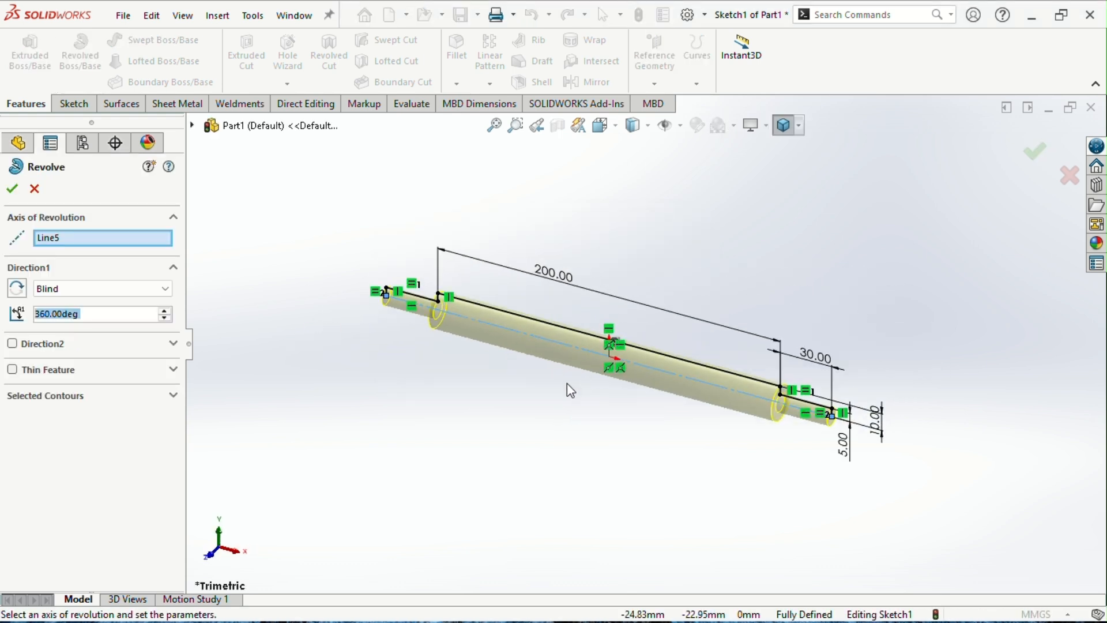
scroll(566, 382, down, 3)
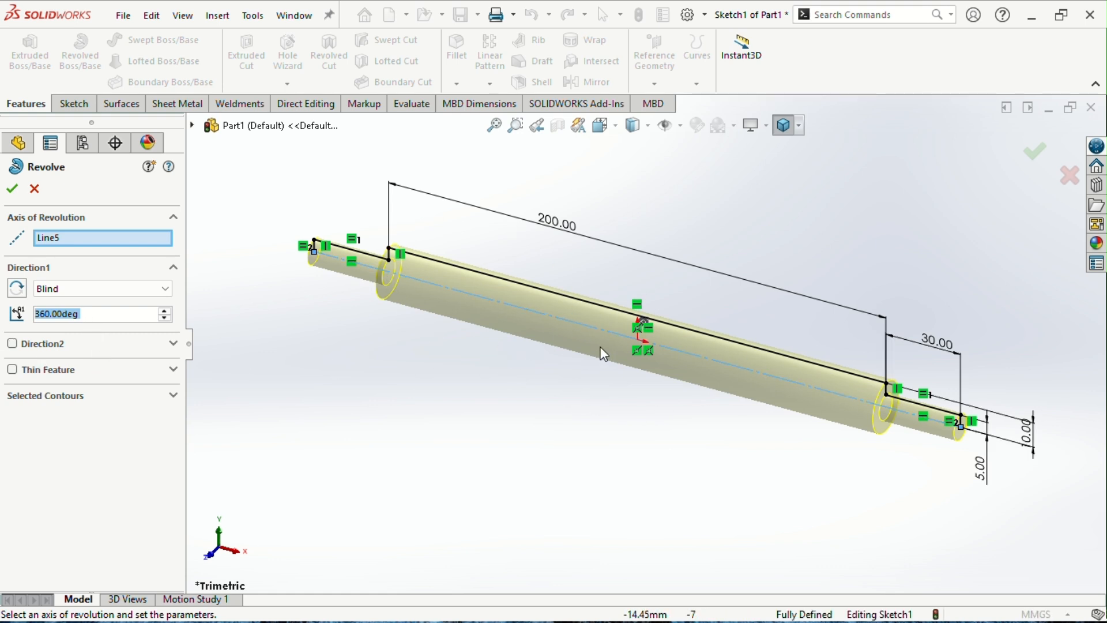
click(12, 189)
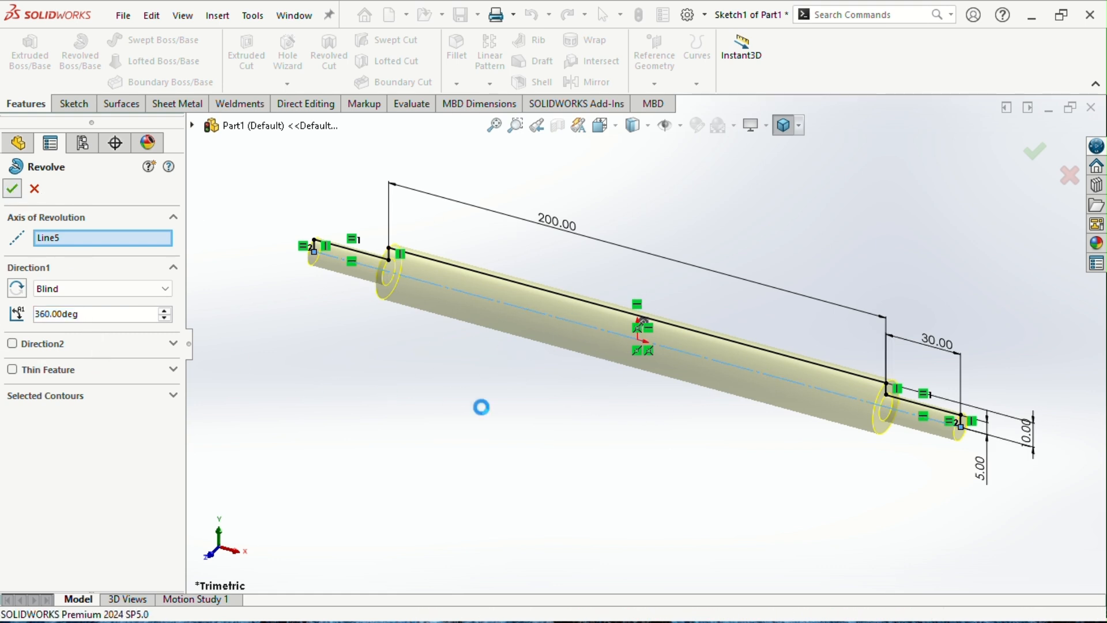
click(790, 125)
click(870, 245)
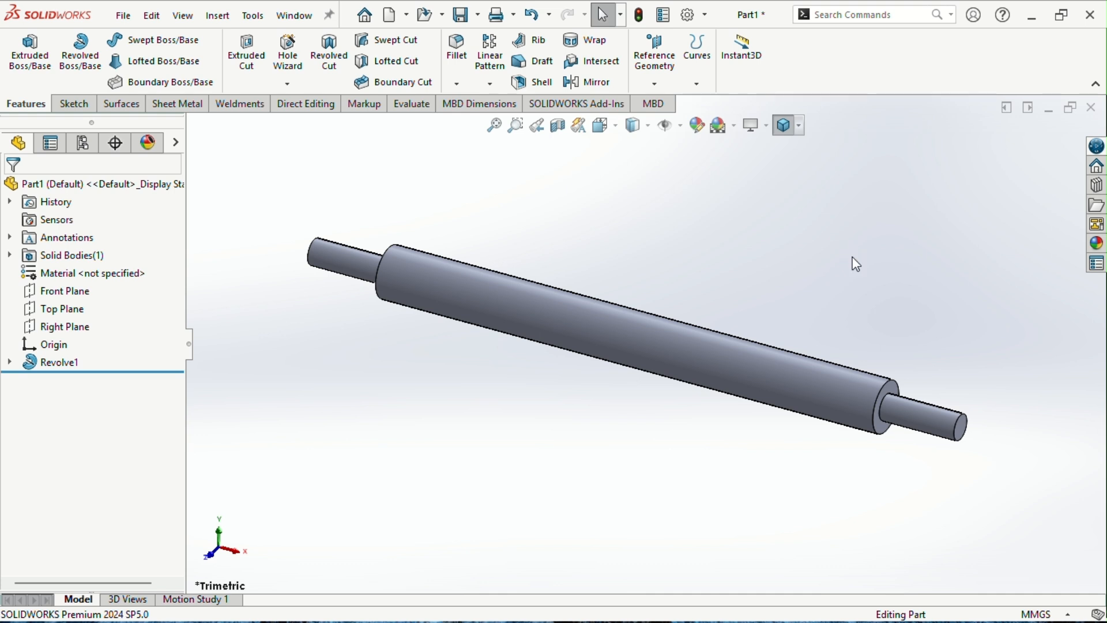
Step: Save the part as "shaft 1" in the Solid_design_youtube' folder
key(ctrl+s)
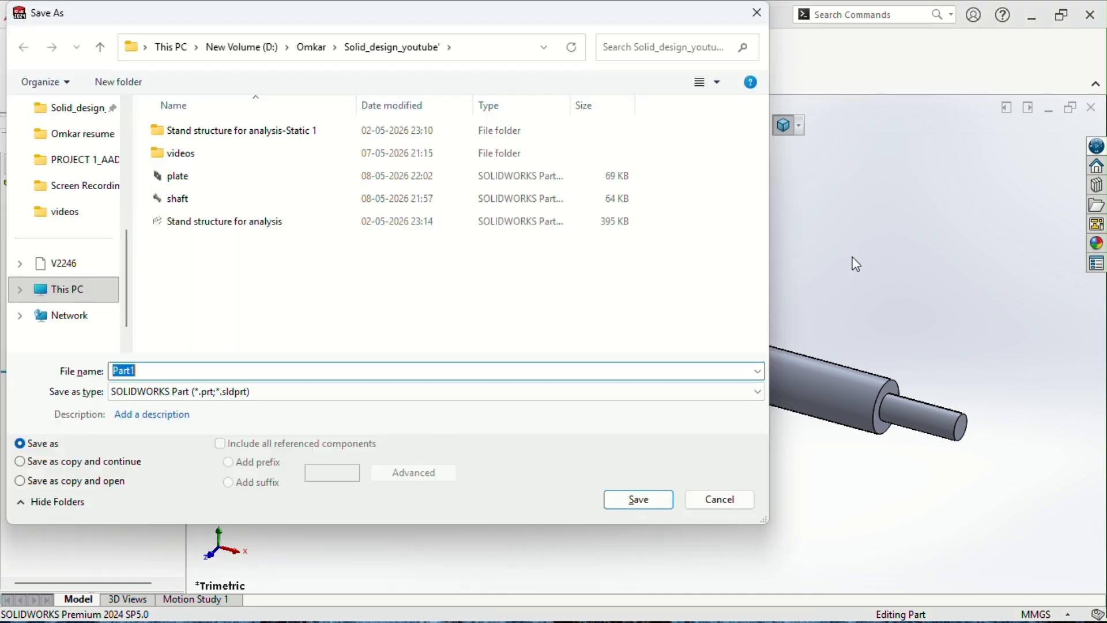
text(shaft)
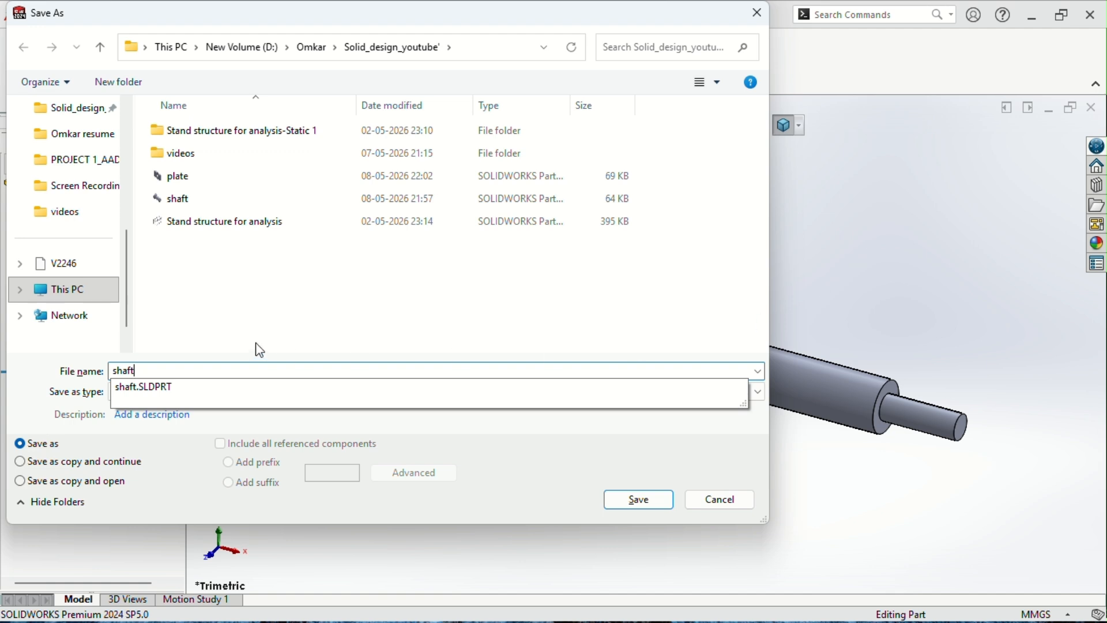
text( 1)
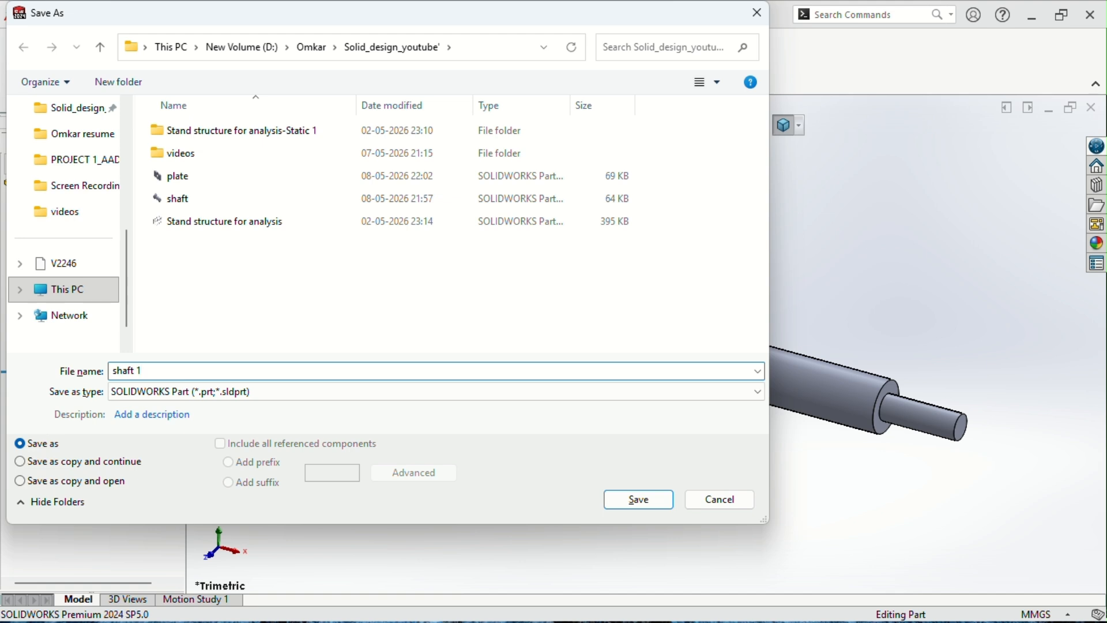
click(639, 500)
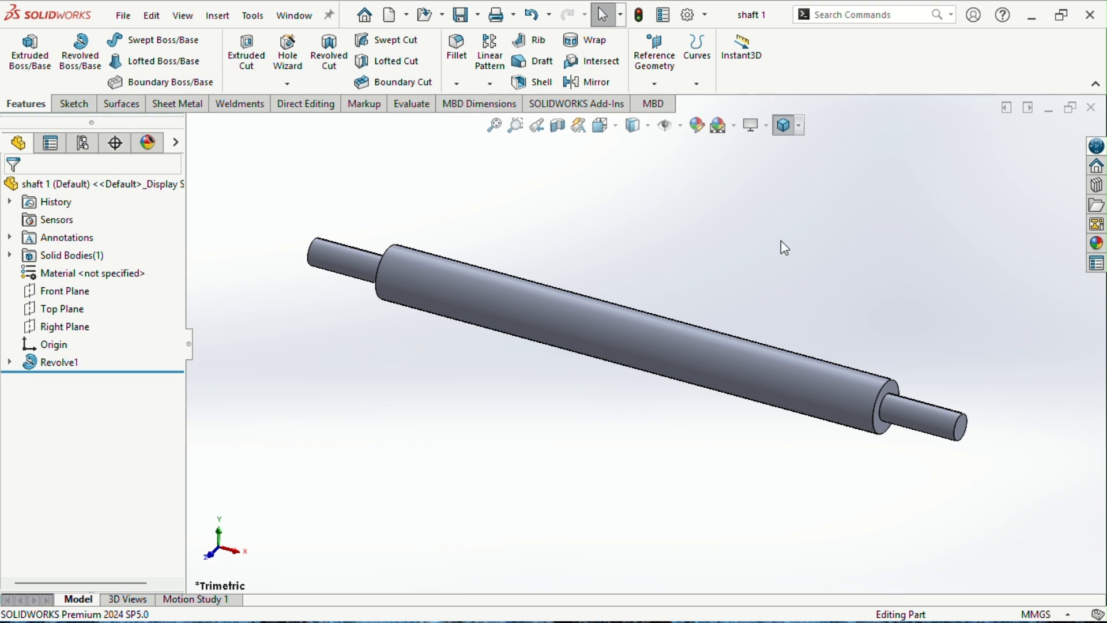
Step: Create a new part document and start a sketch on the Front Plane
click(122, 16)
click(147, 41)
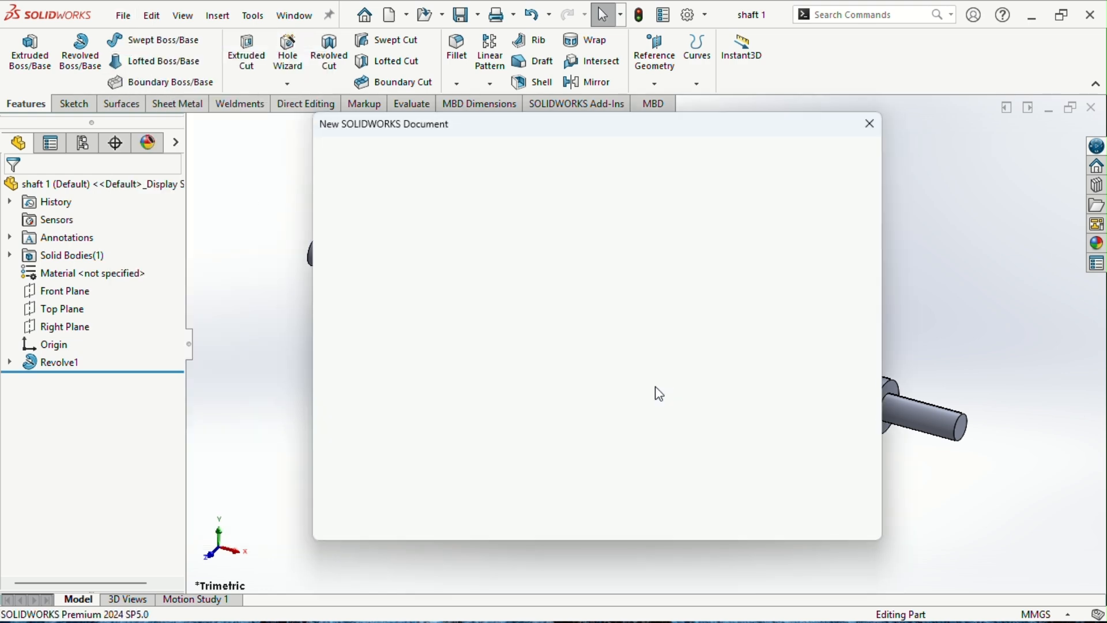
click(418, 279)
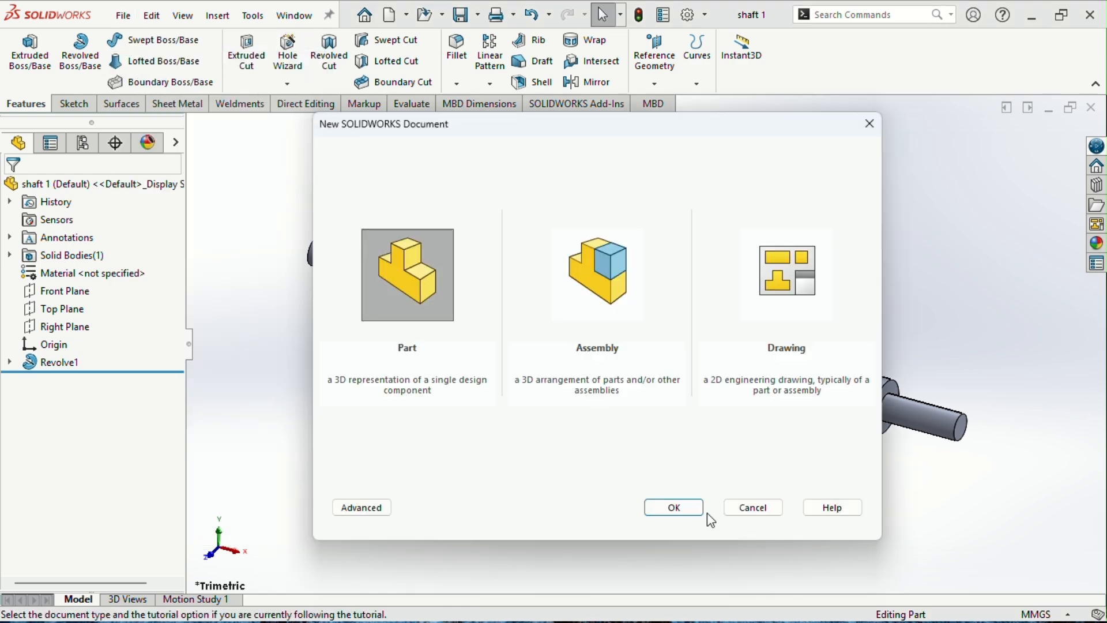
click(698, 509)
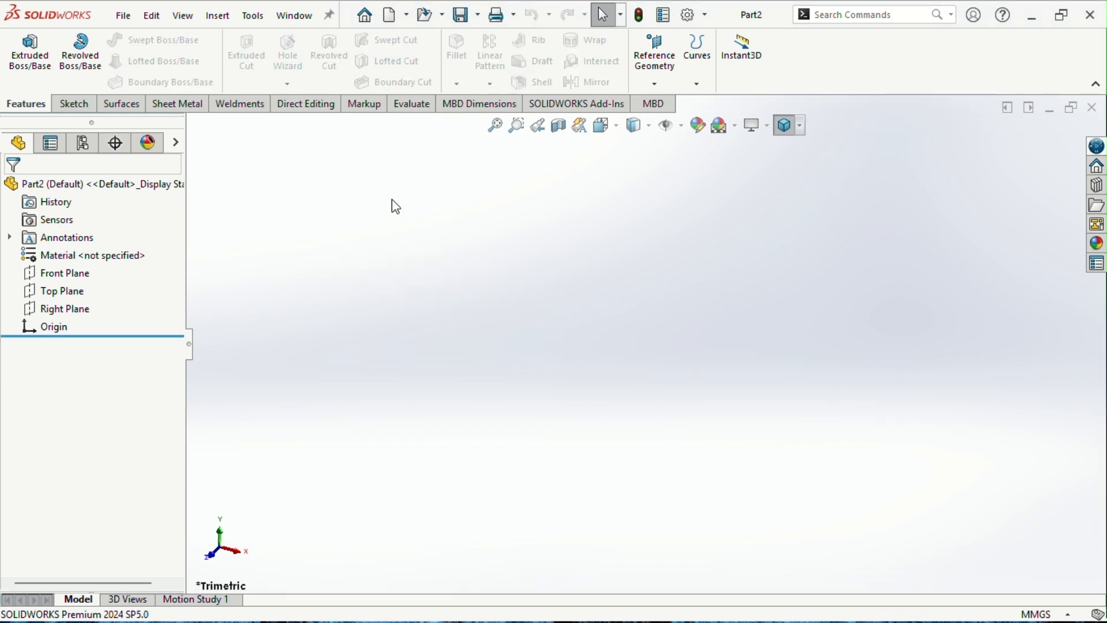
click(58, 279)
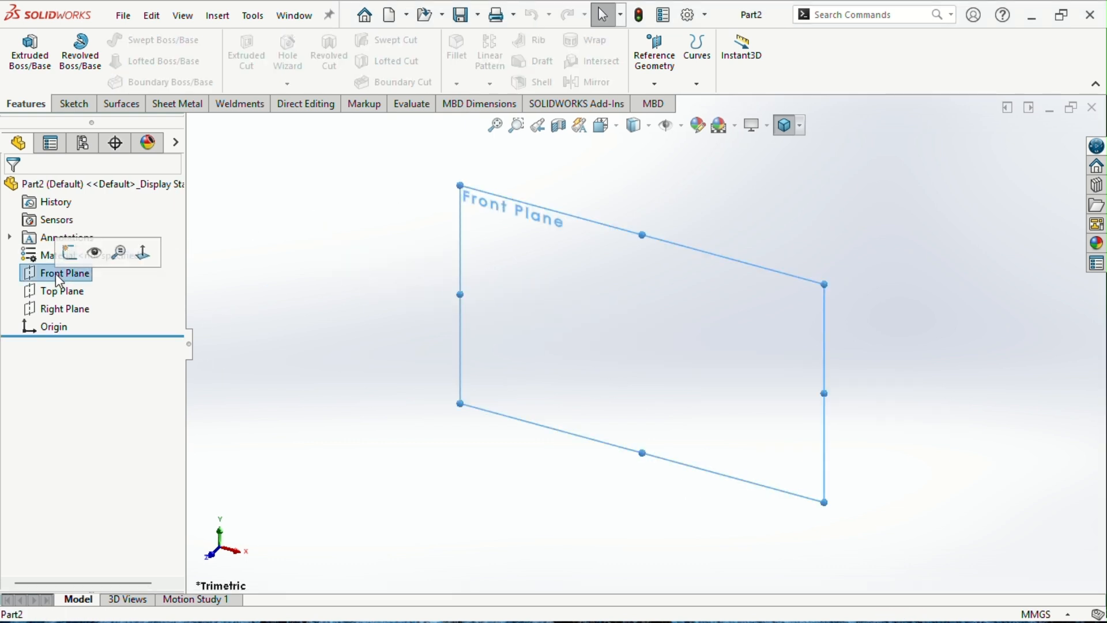
click(66, 249)
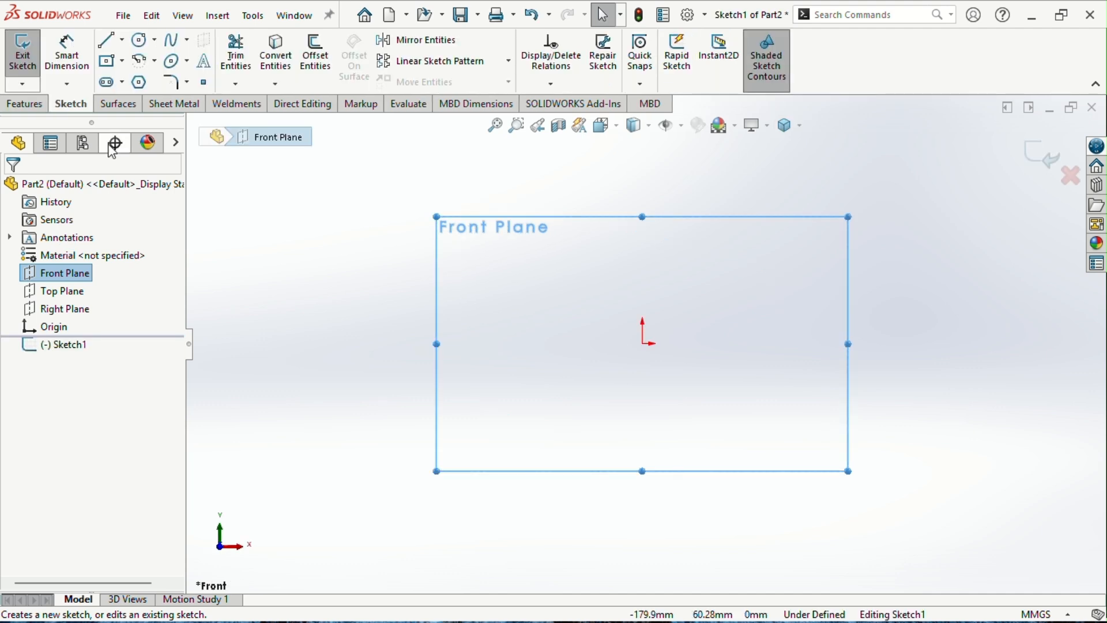
Step: Sketch a horizontal line about 148 mm long above the origin as the profile's upper edge
click(105, 42)
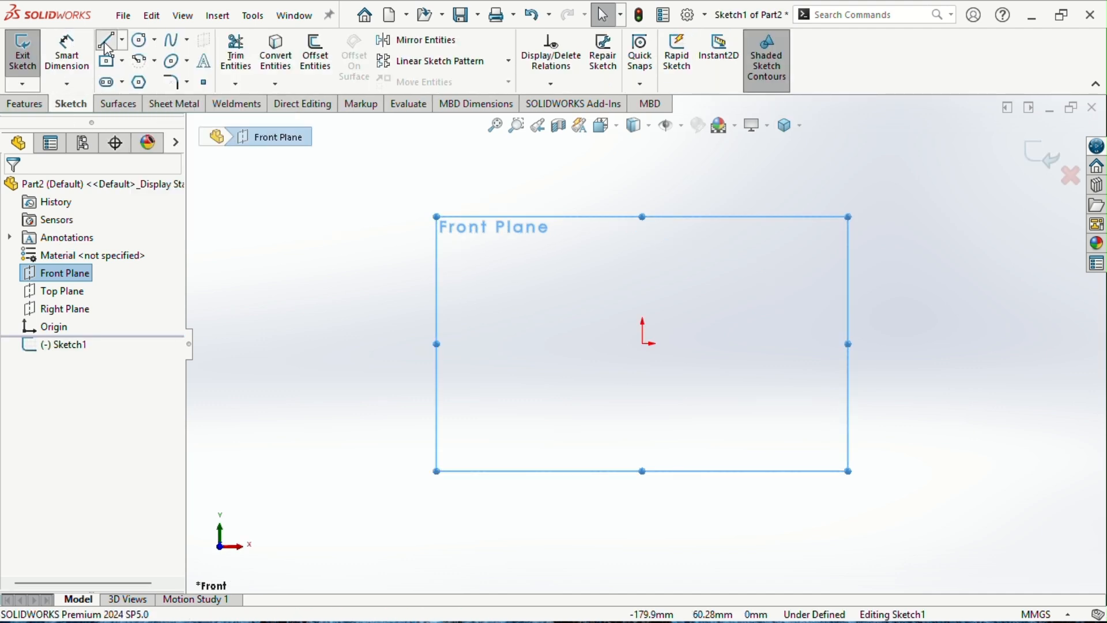
click(475, 257)
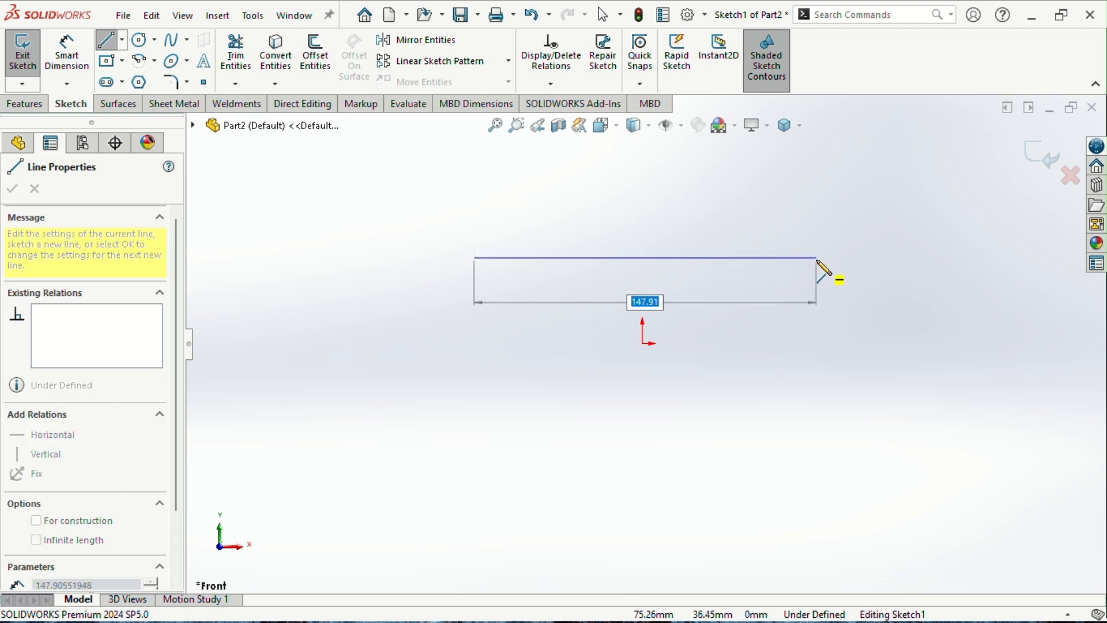
click(817, 258)
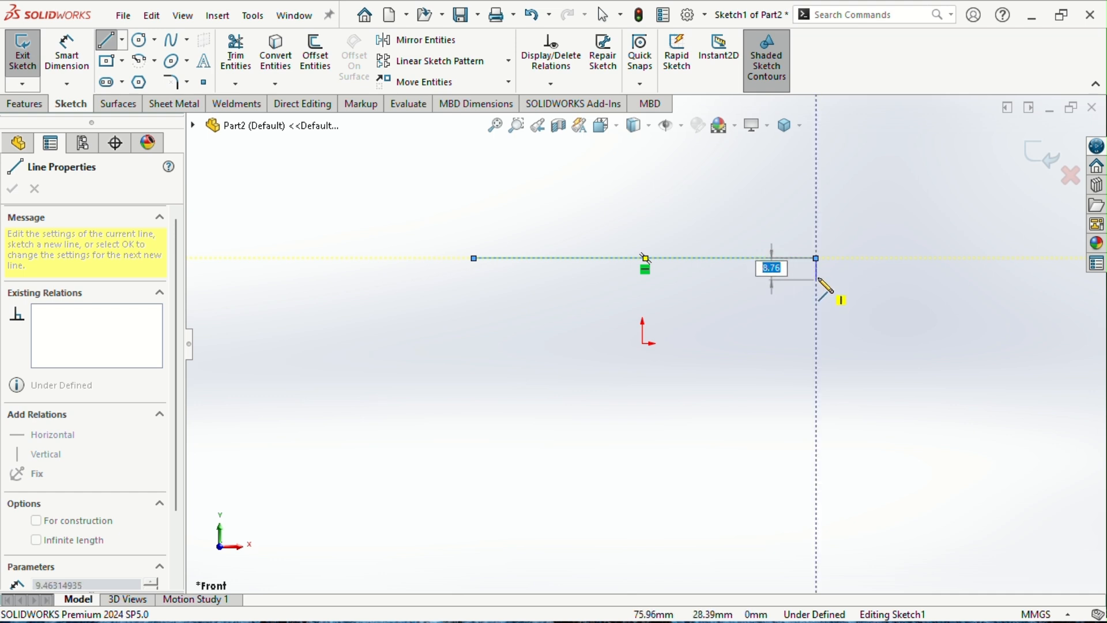
scroll(827, 288, down, 2)
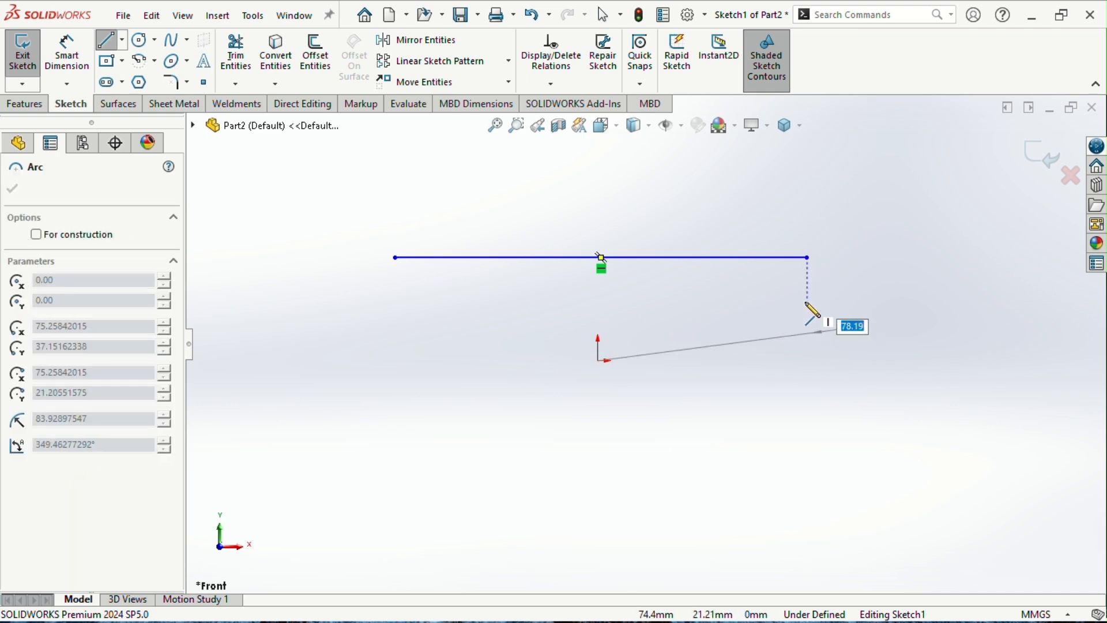
key(Escape)
Step: Sketch the profile's right end from the upper line: about 10 mm down, 7 mm left, up just short of it, 15 mm left, and down
click(107, 39)
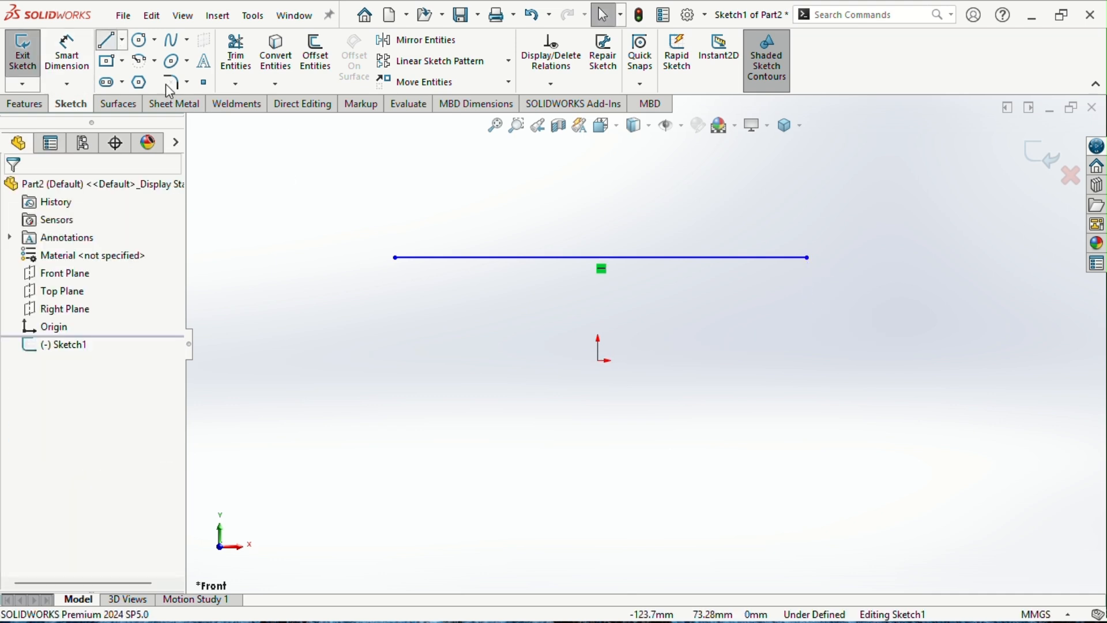
click(807, 257)
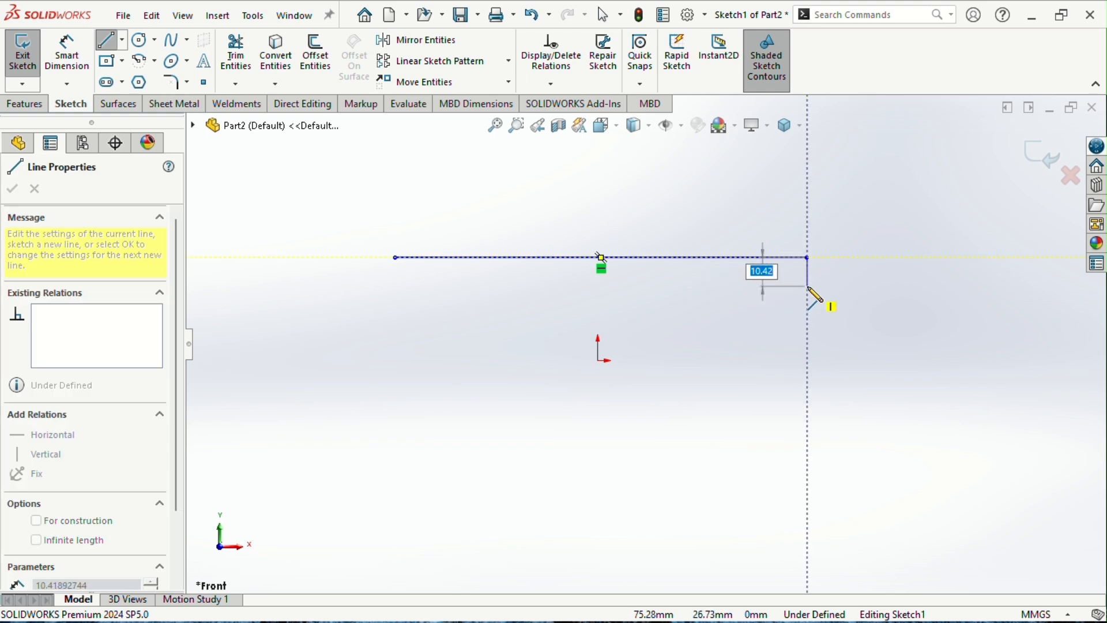
click(808, 287)
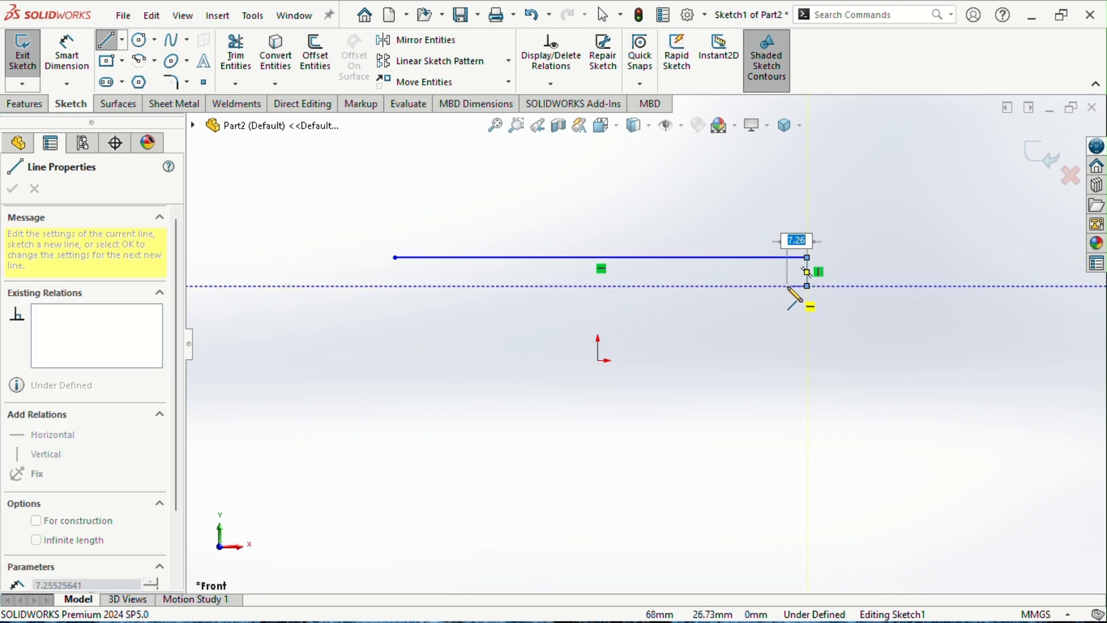
click(787, 286)
click(788, 264)
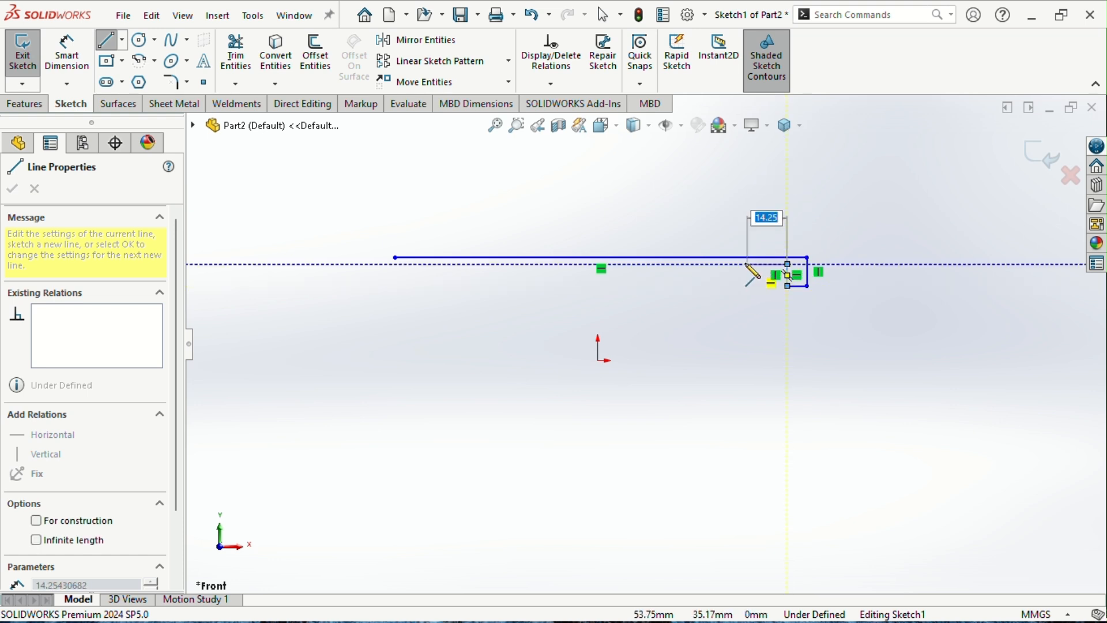
click(745, 264)
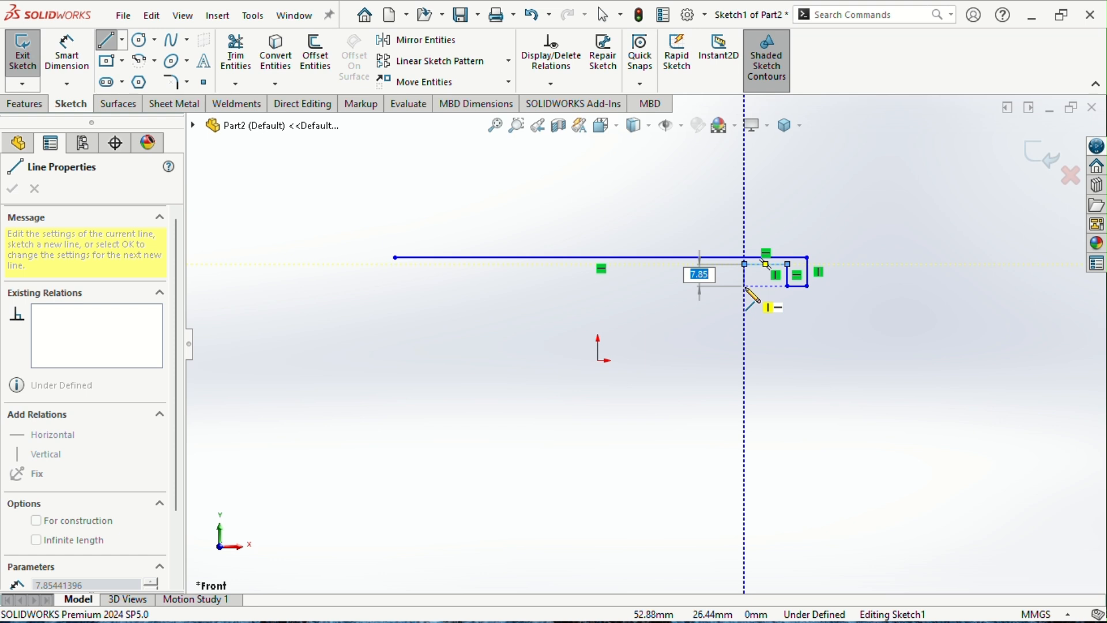
click(745, 298)
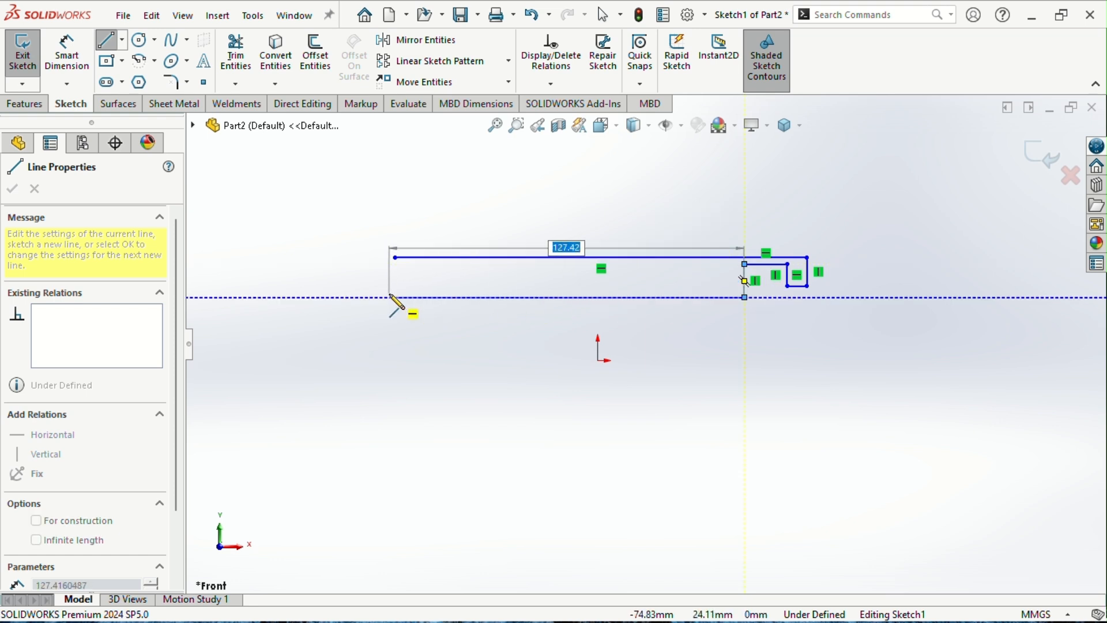
Step: Continue the chain with a lower edge about 115 mm long and a matching stepped left end rising to the upper line's height
click(423, 298)
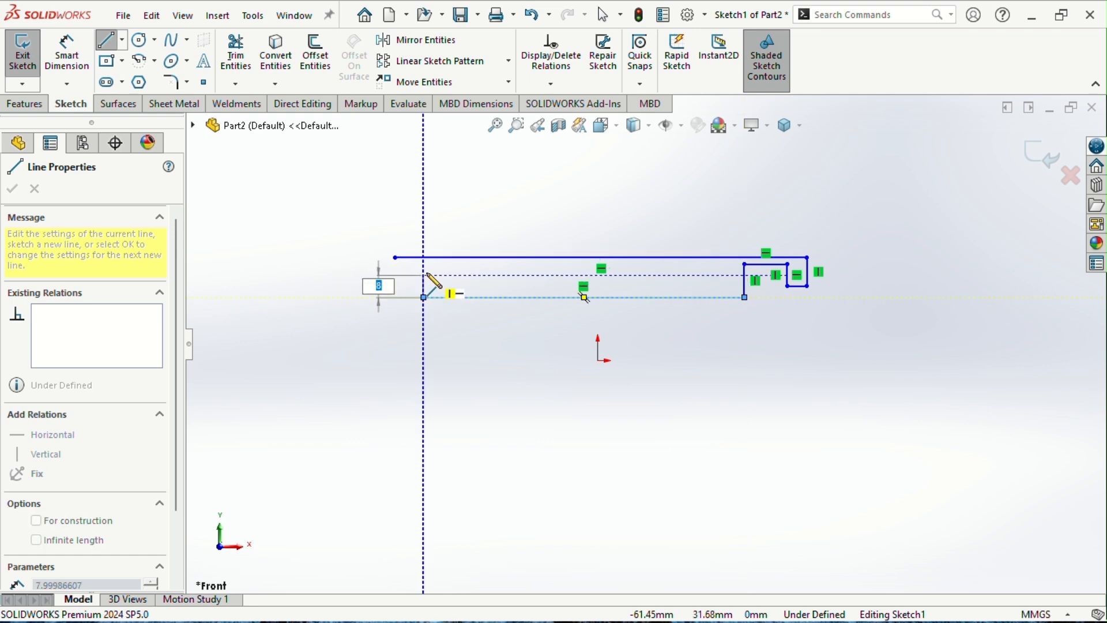
click(424, 264)
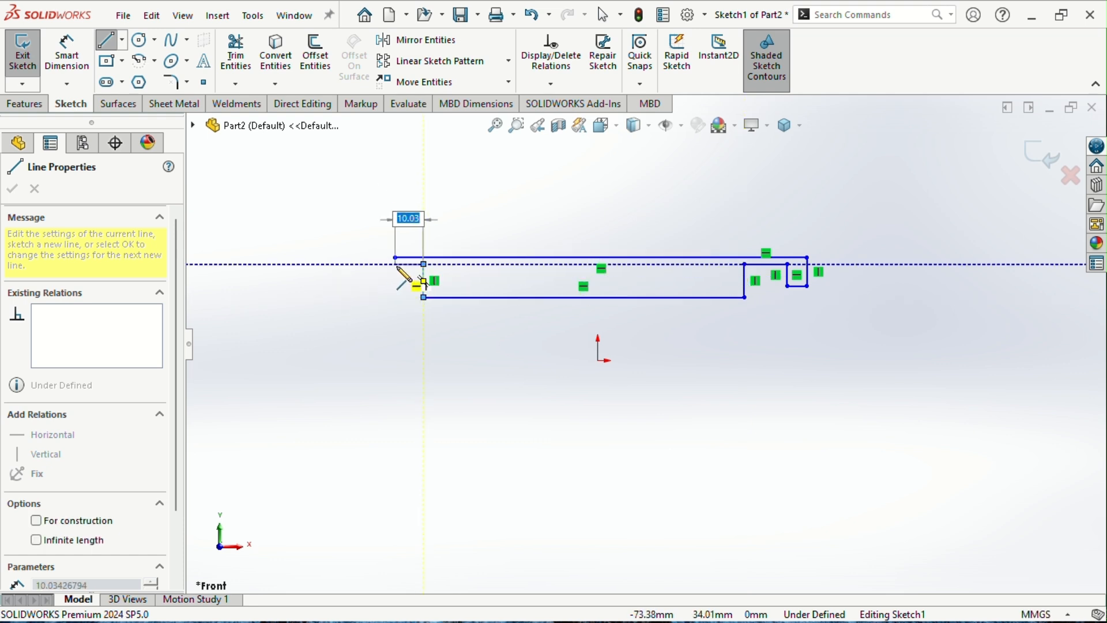
click(386, 264)
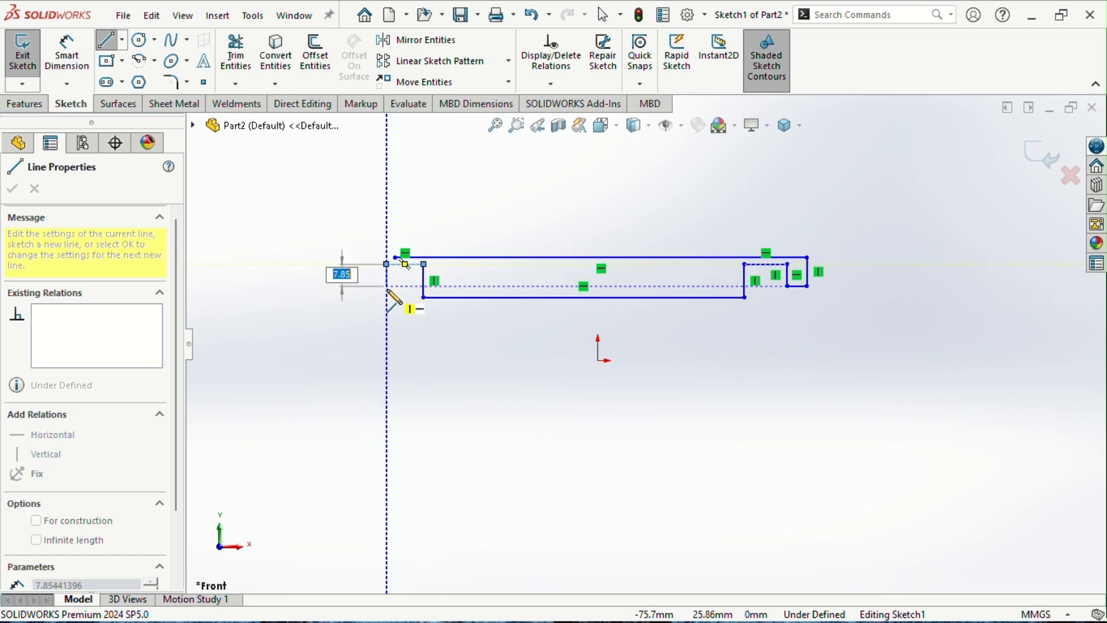
click(386, 286)
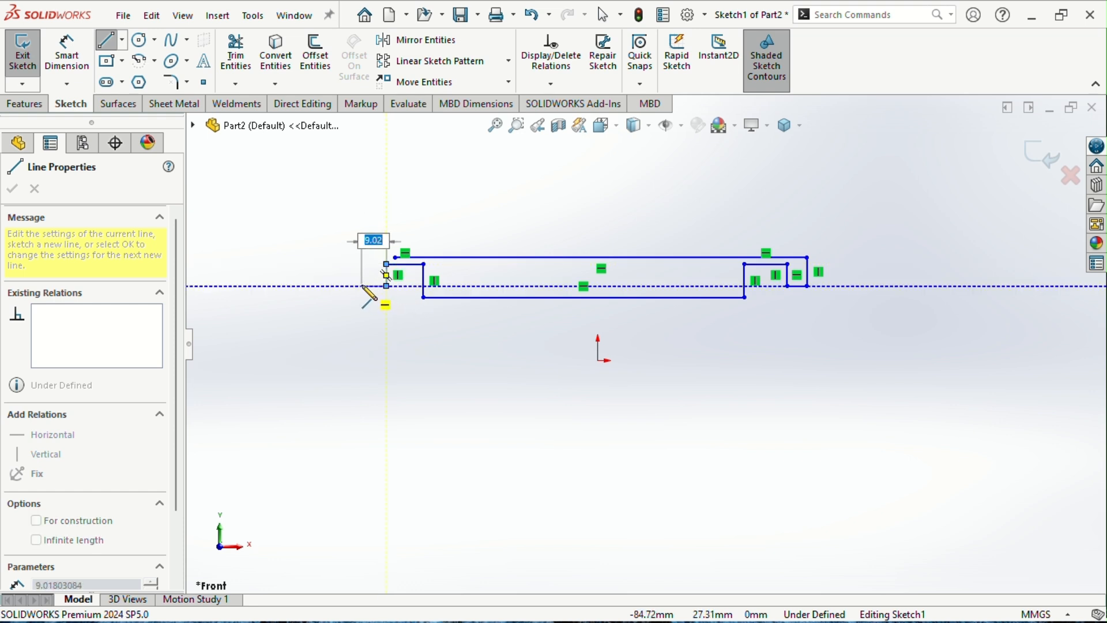
click(361, 286)
click(362, 258)
key(Escape)
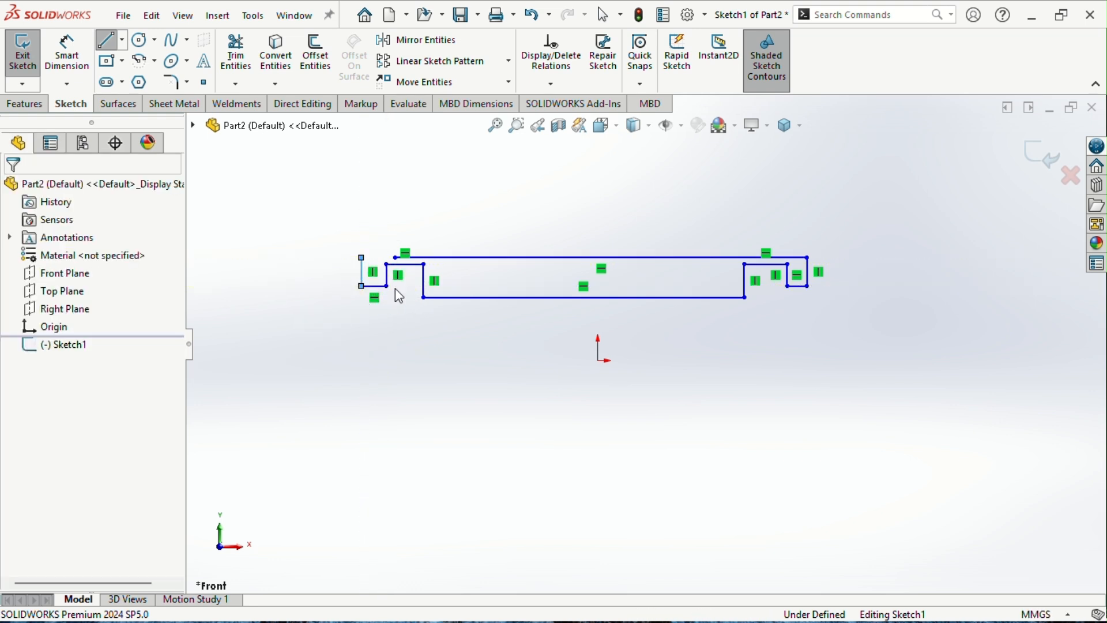
Step: Close the profile by joining the upper line's open left end to the top of the left vertical line
scroll(536, 268, up, 2)
drag(342, 263, 293, 263)
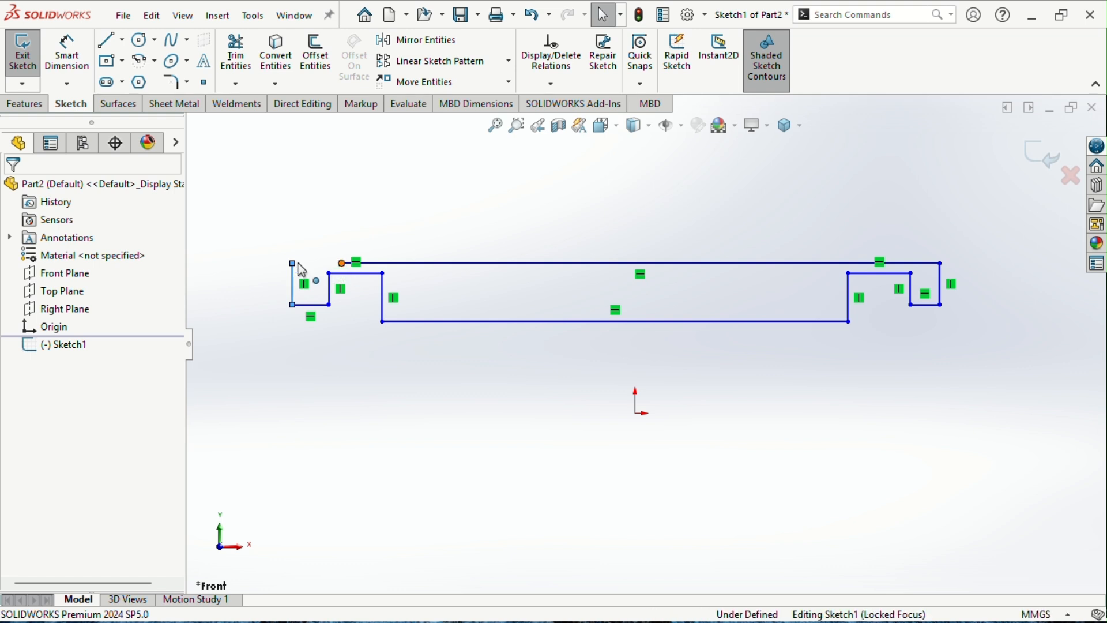
click(373, 396)
scroll(645, 340, down, 1)
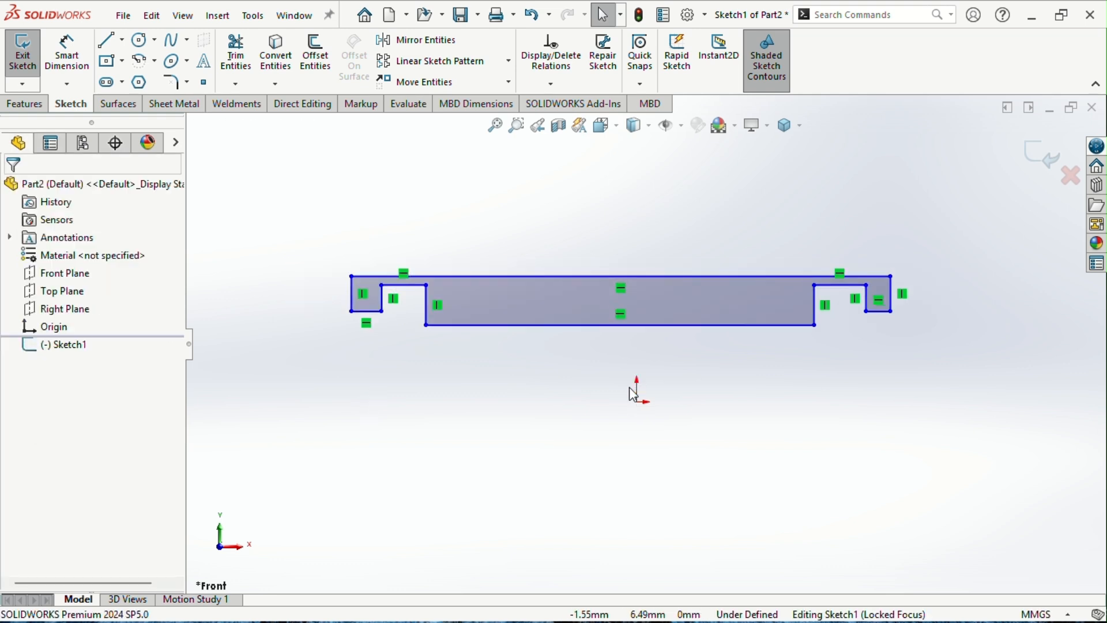
Step: Draw a horizontal centerline about 141 mm long through the origin, below the profile
click(121, 39)
click(138, 74)
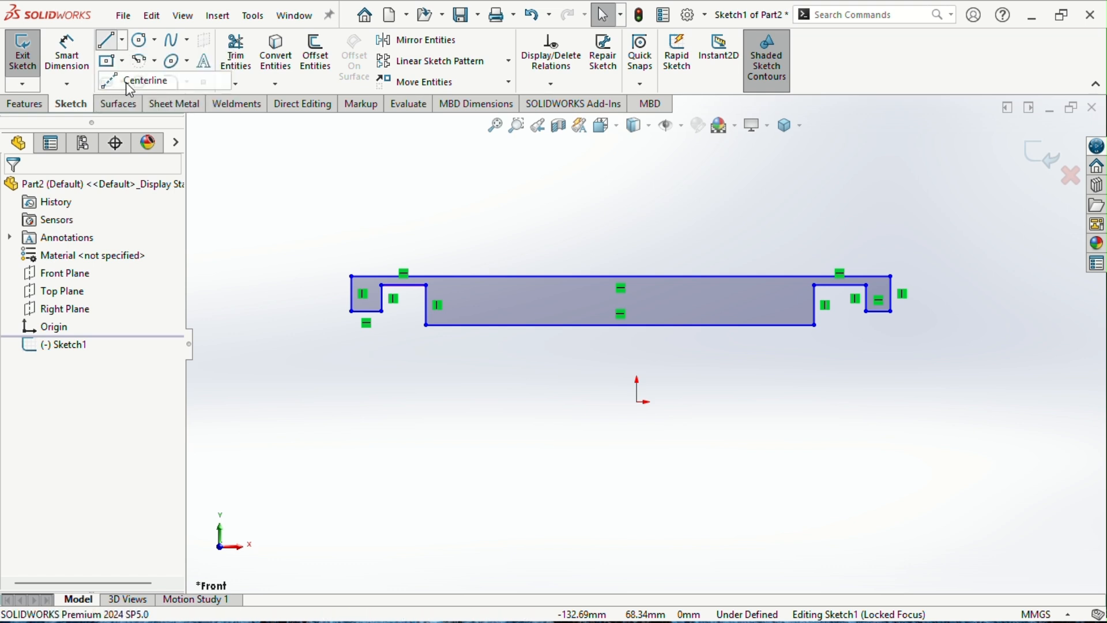
click(415, 402)
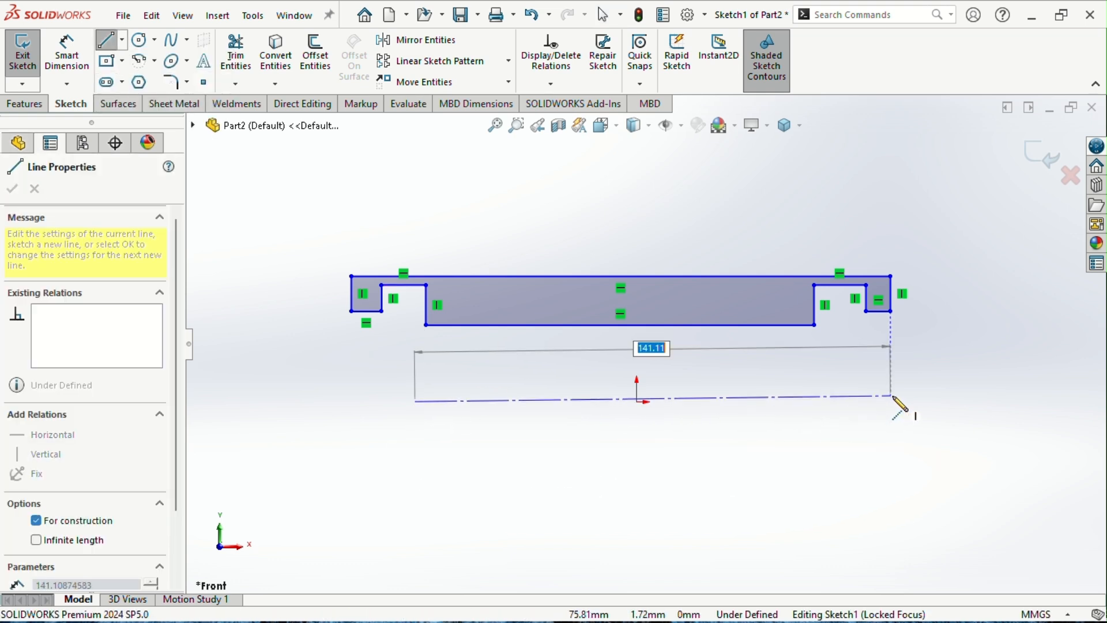
click(891, 401)
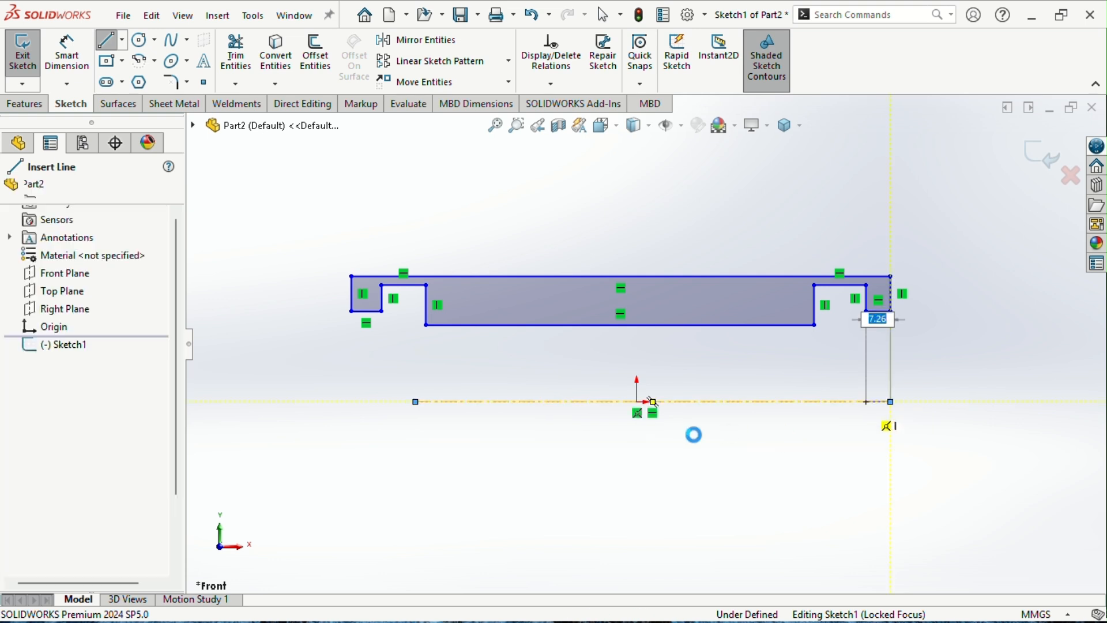
key(Escape)
click(664, 401)
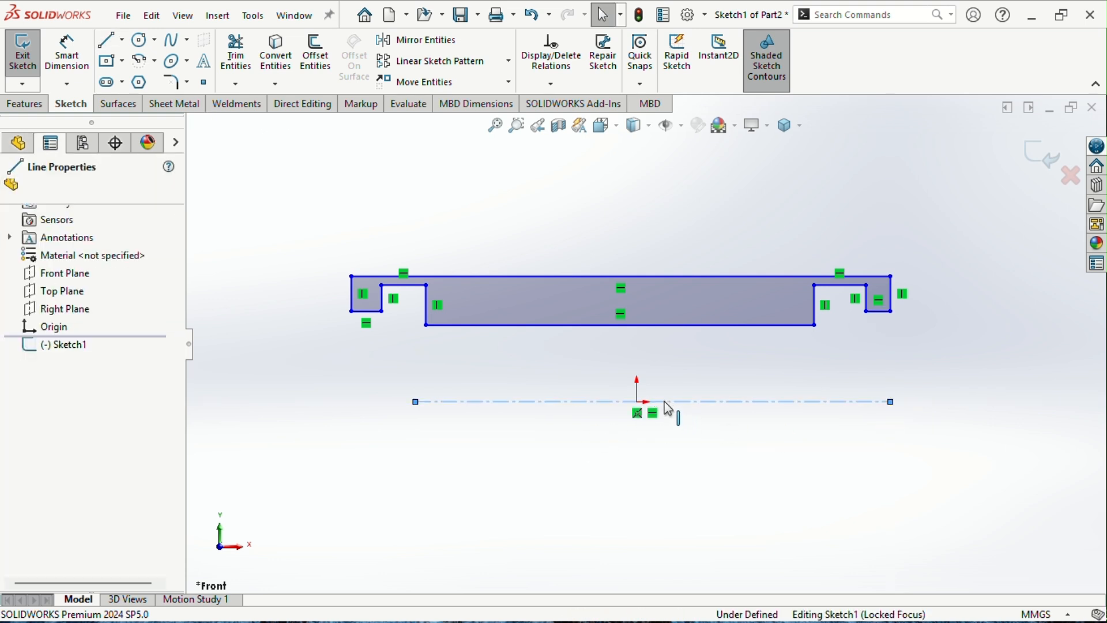
right_click(664, 401)
click(711, 331)
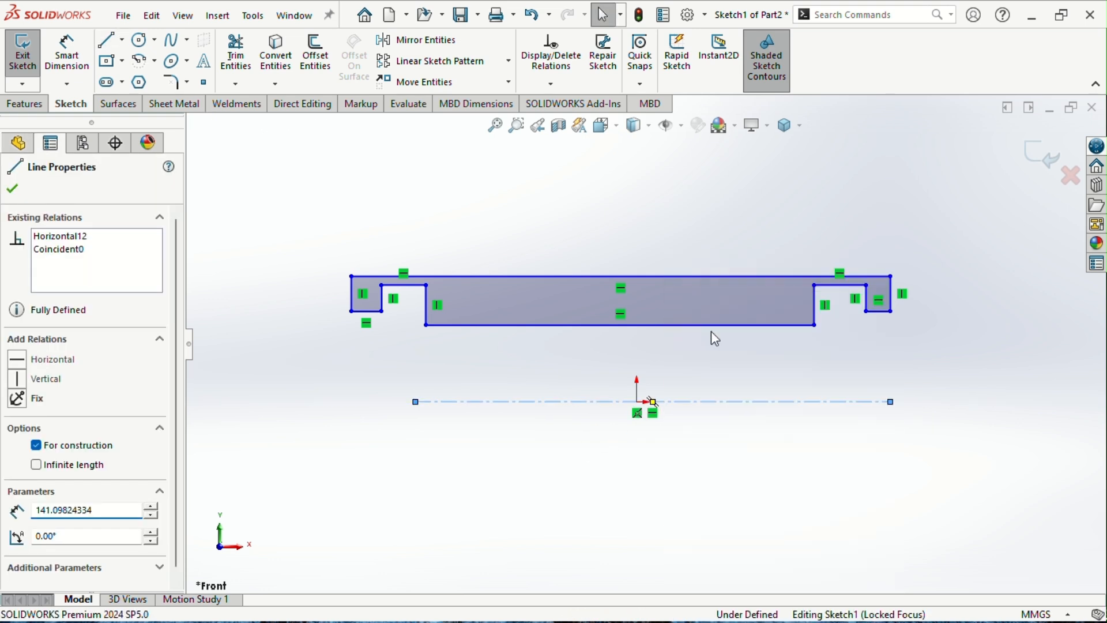
ctrl+click(634, 401)
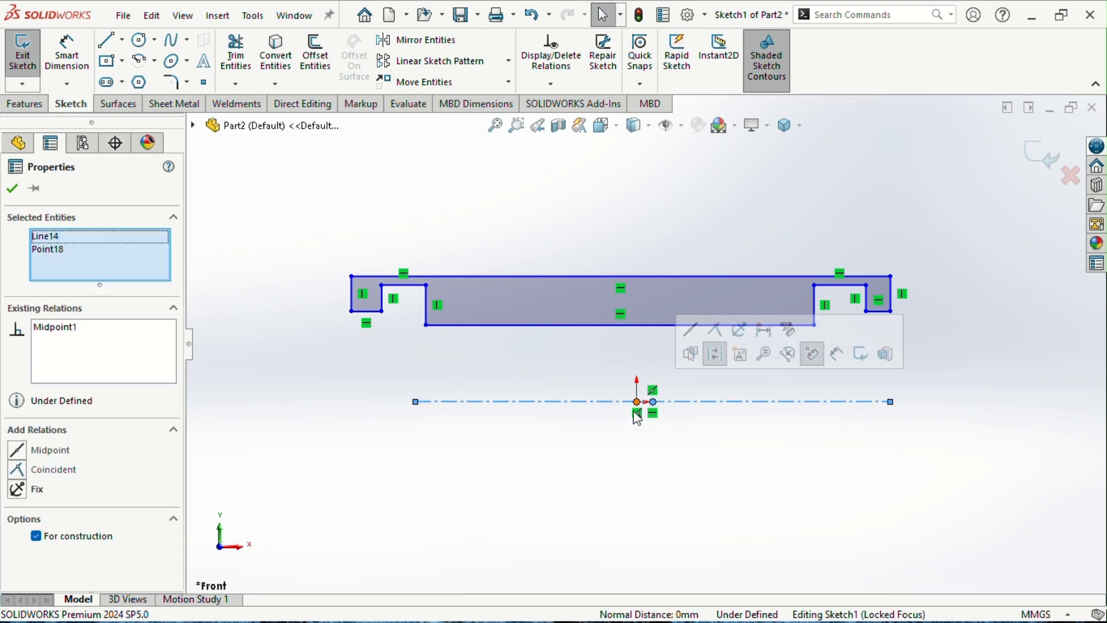
key(Escape)
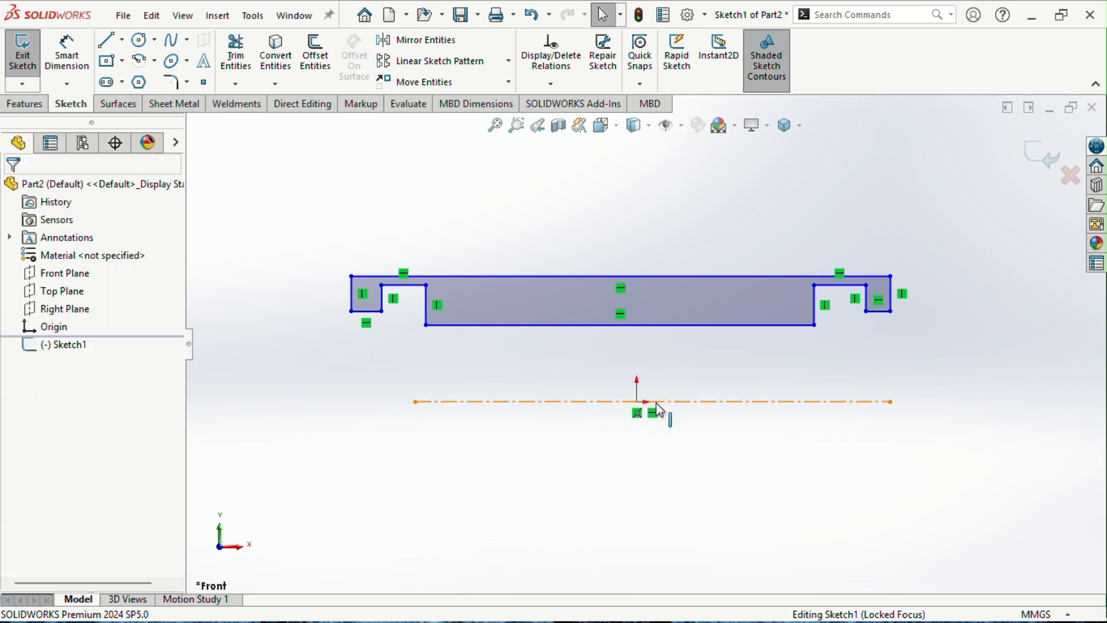
Step: Centre the centerline by making its midpoint coincident with the origin
right_click(657, 401)
key(Escape)
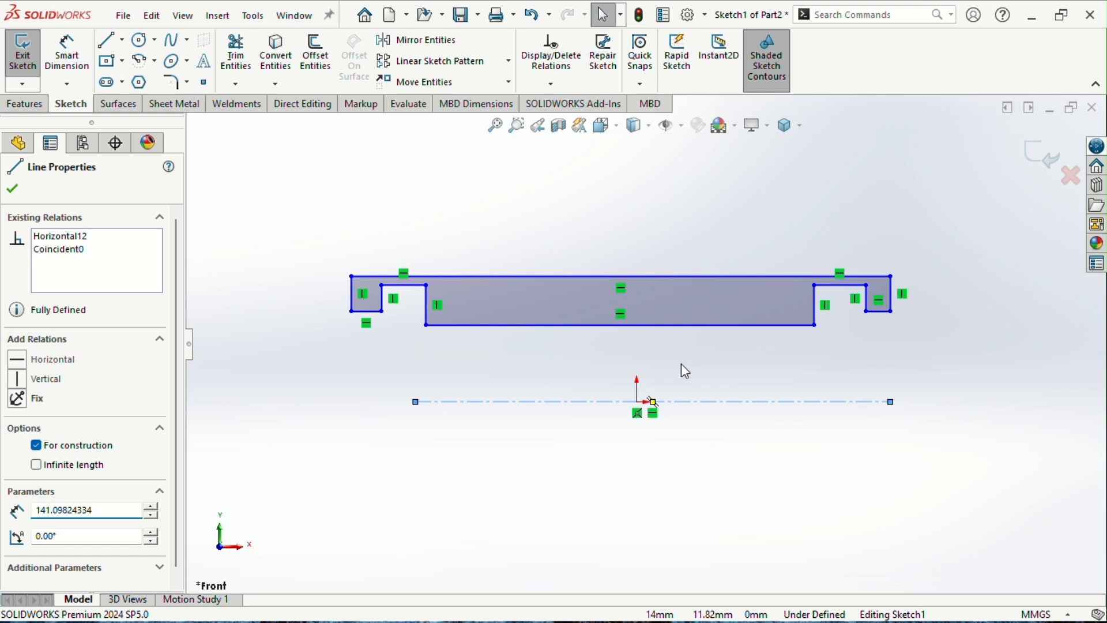
click(653, 401)
ctrl+click(637, 402)
click(730, 344)
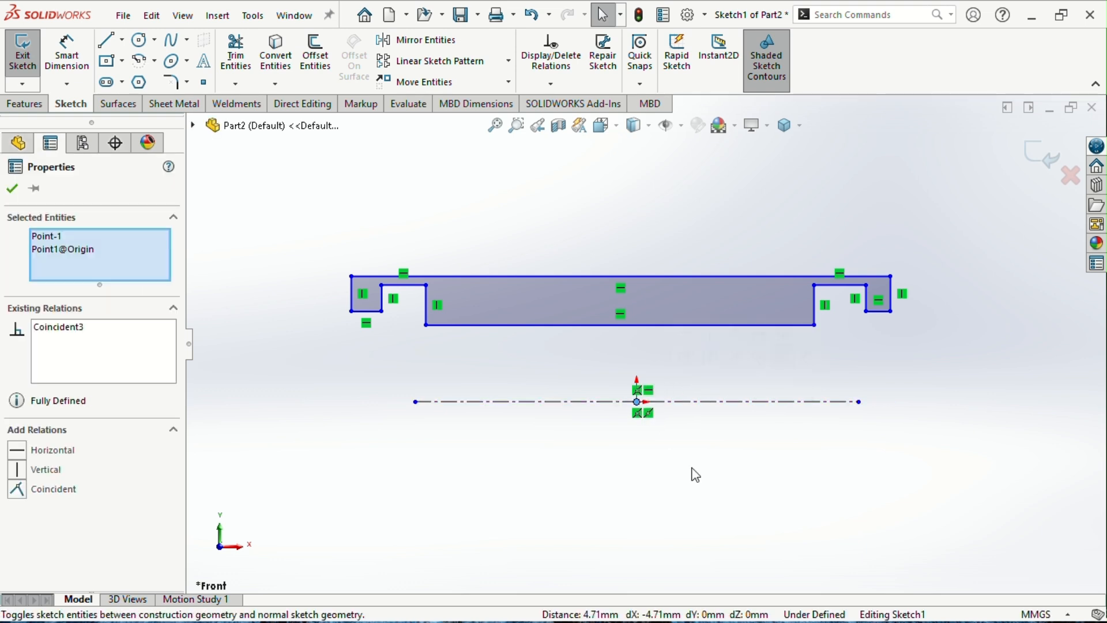
key(Escape)
Step: Dimension the profile's long lower edge and set its length to 200 mm
right_drag(877, 482, 864, 403)
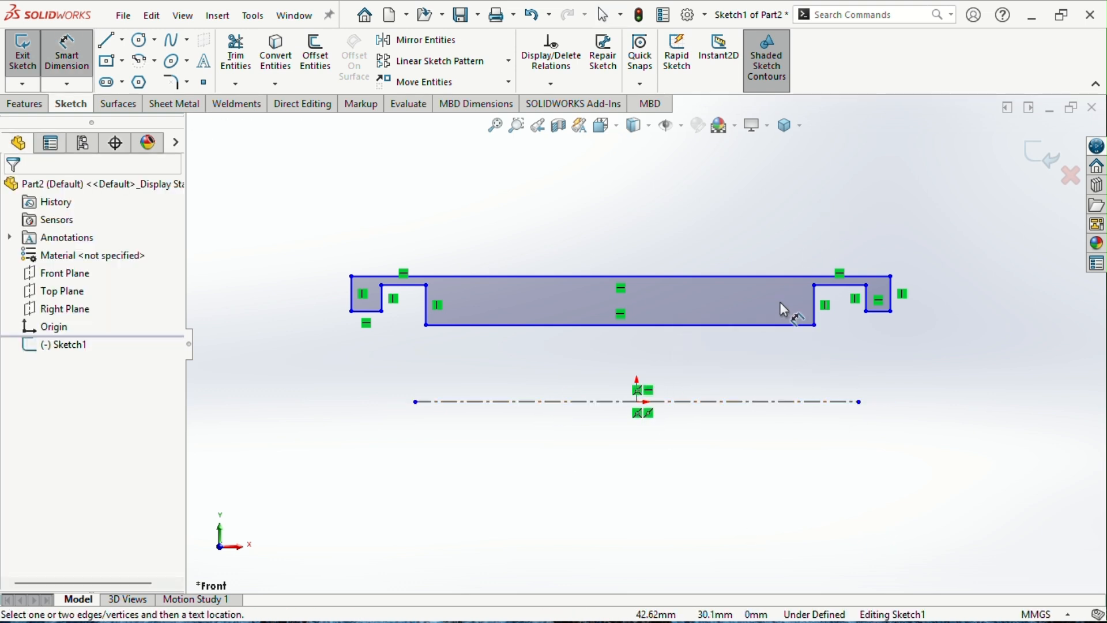
click(741, 327)
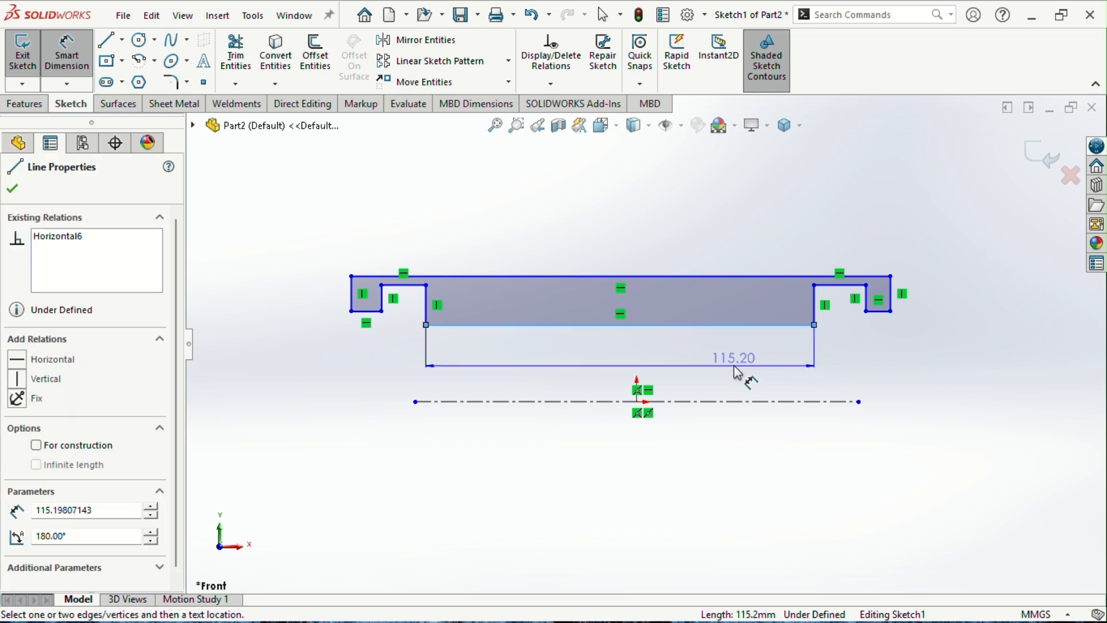
click(732, 367)
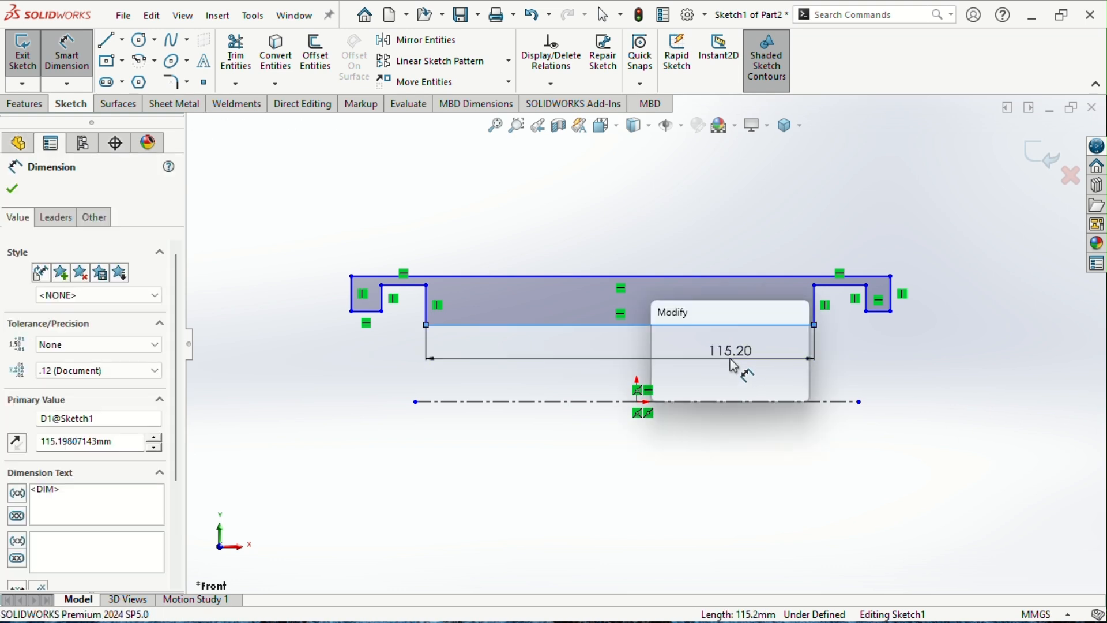
text(2)
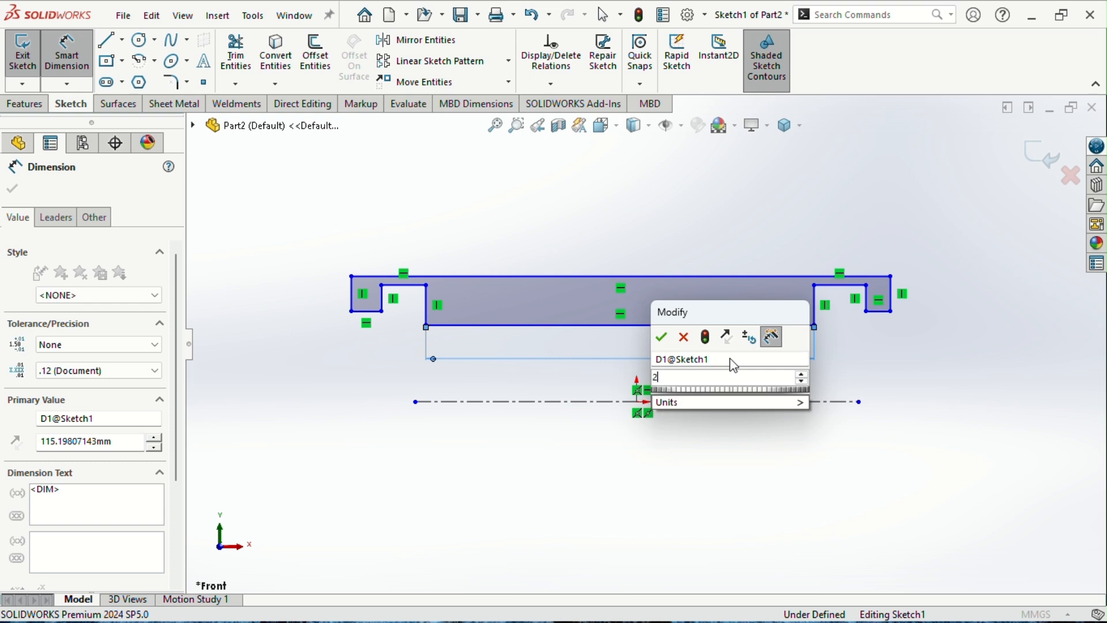
text(00)
key(Return)
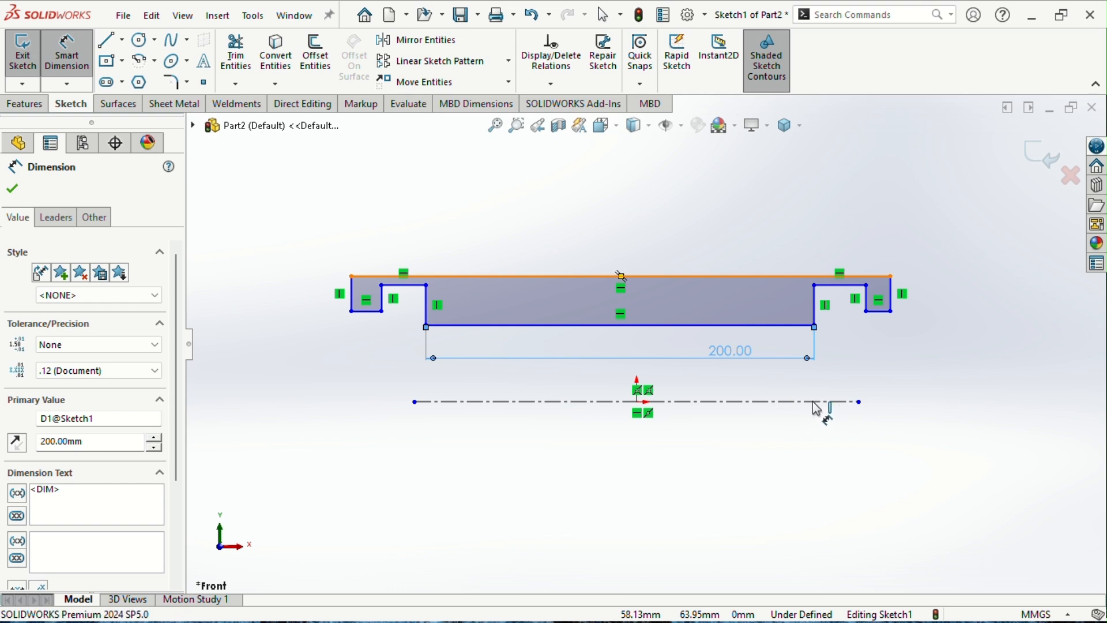
Step: Dimension the distance between the profile's upper line and the centerline as 25 mm, and finish dimensioning
click(769, 409)
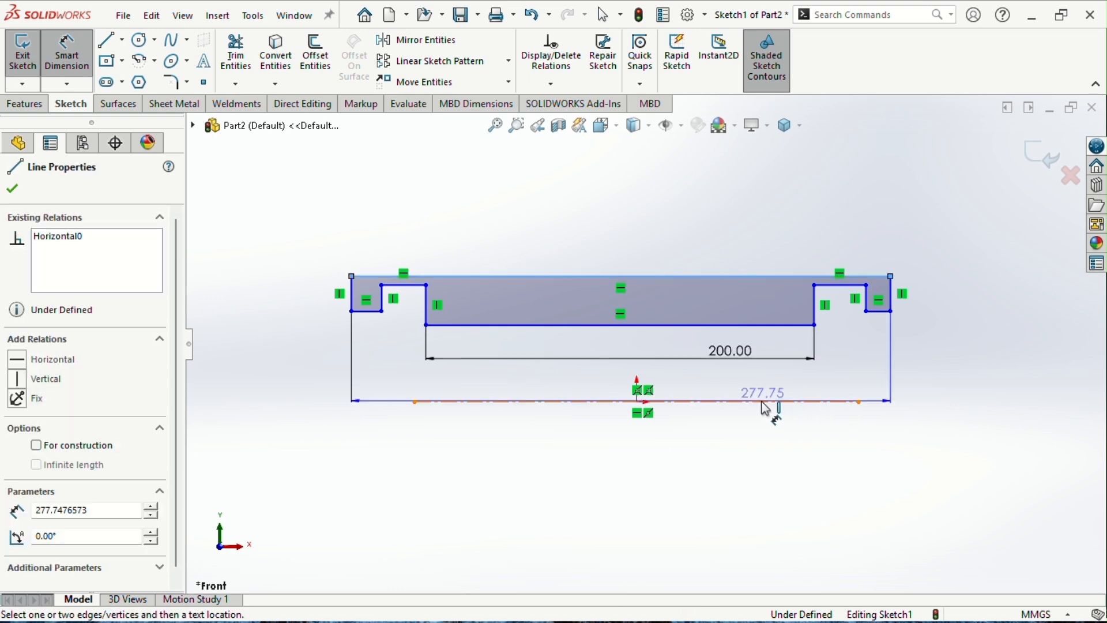
click(763, 402)
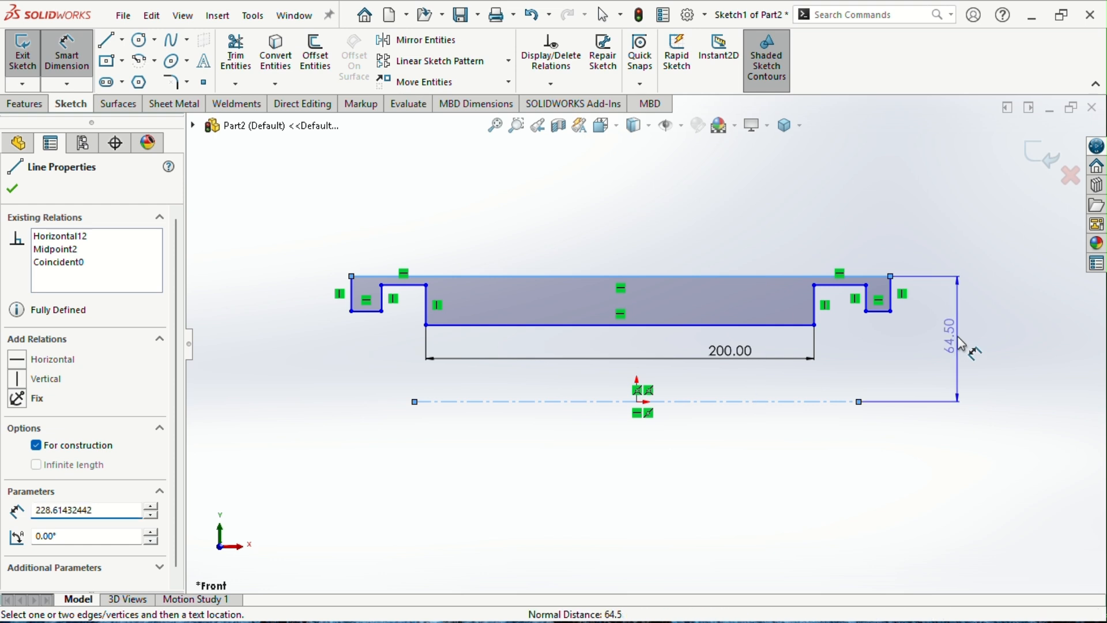
click(961, 342)
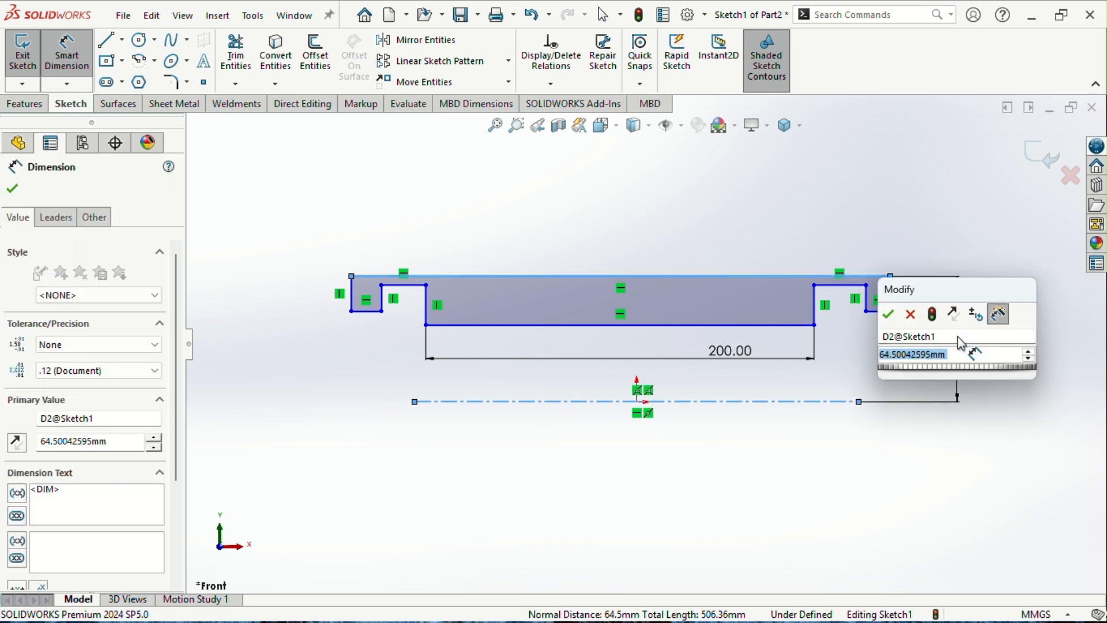
text(25)
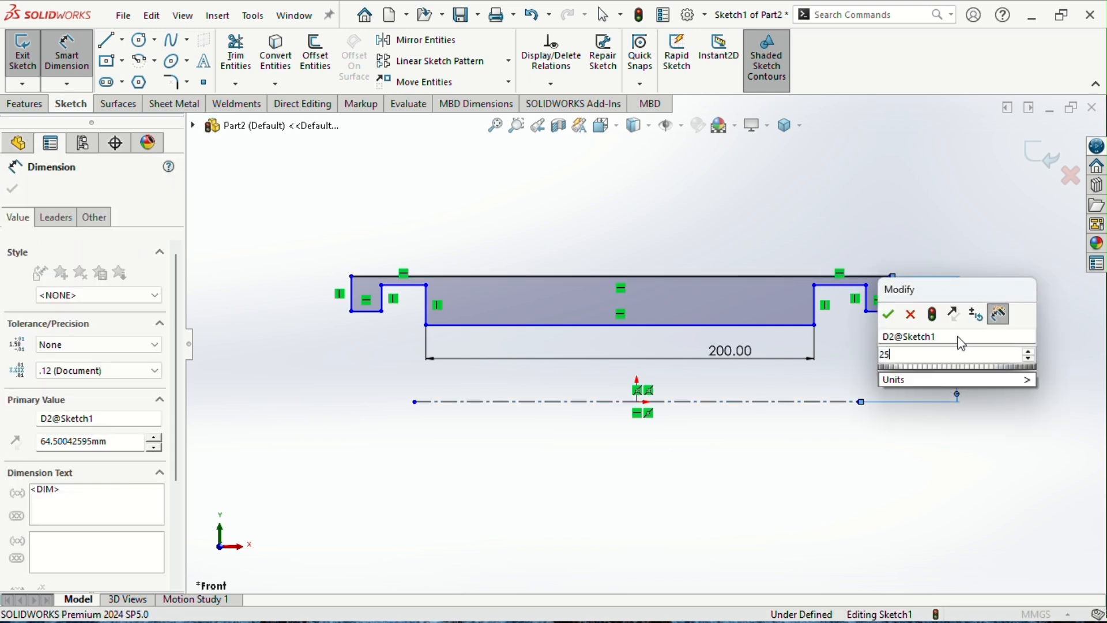
key(Escape)
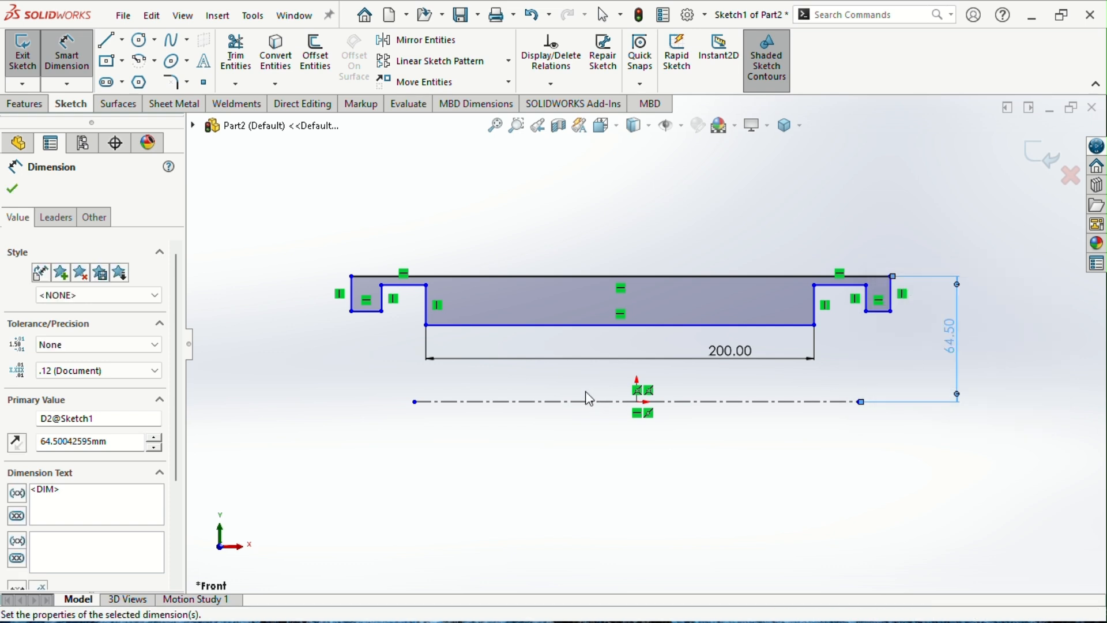
scroll(648, 408, down, 3)
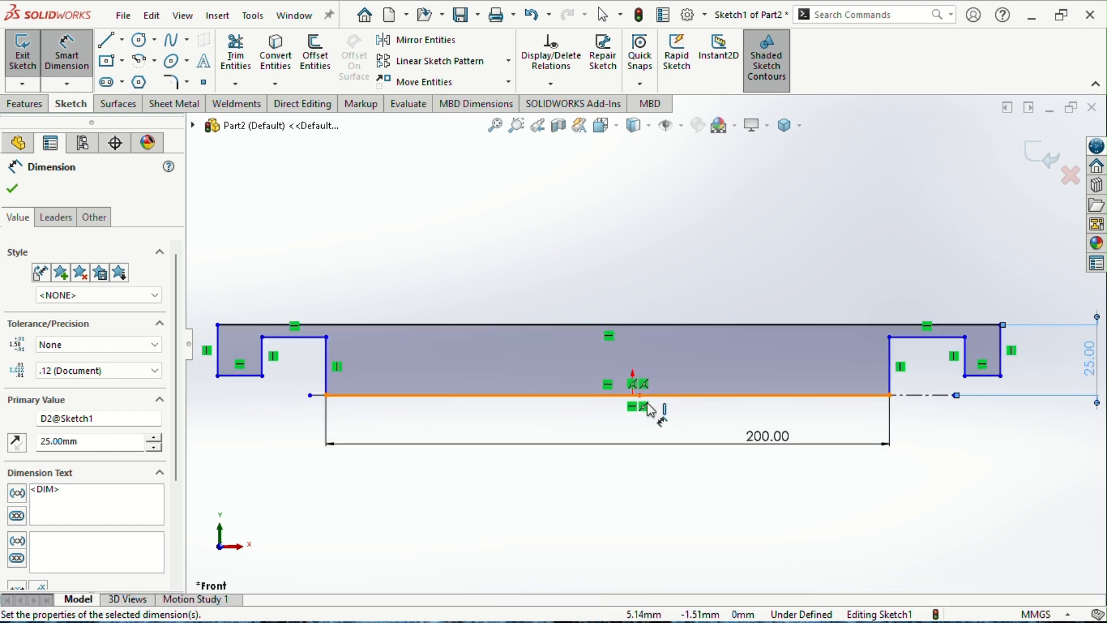
scroll(679, 407, up, 2)
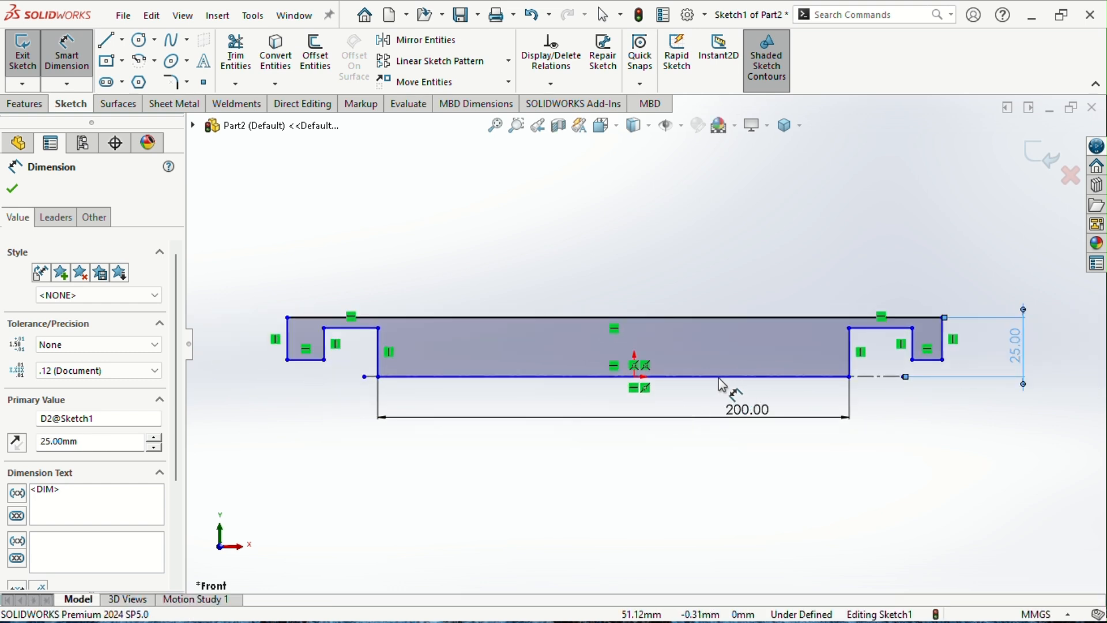
key(Escape)
key(Escape)
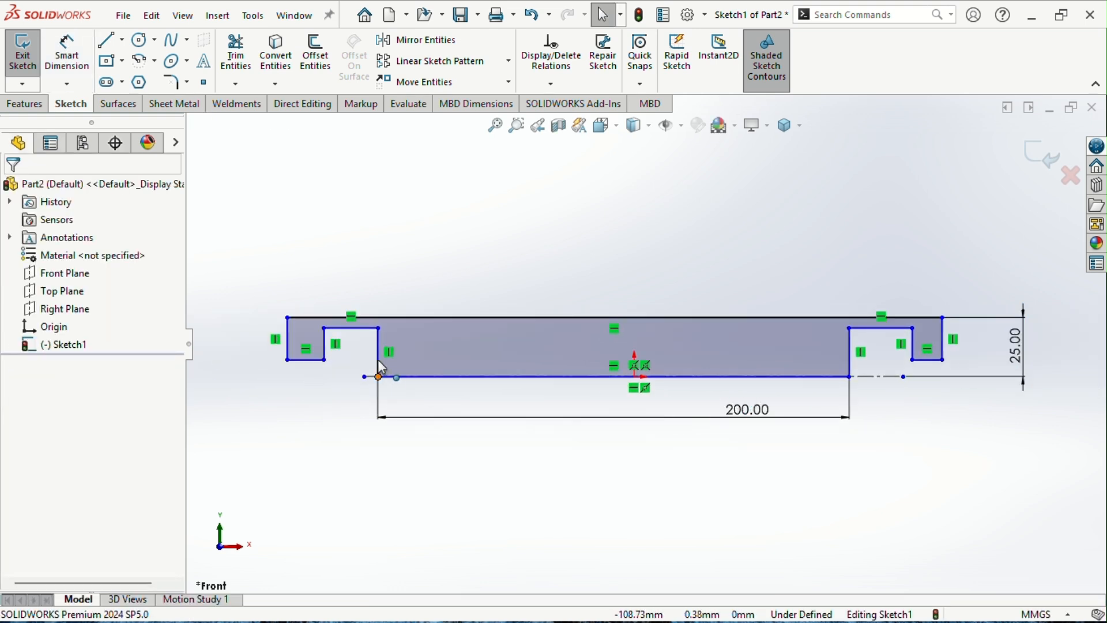
Step: Raise the profile's long lower edge above the centerline and set its distance from the centerline to 16 mm
drag(378, 376, 381, 350)
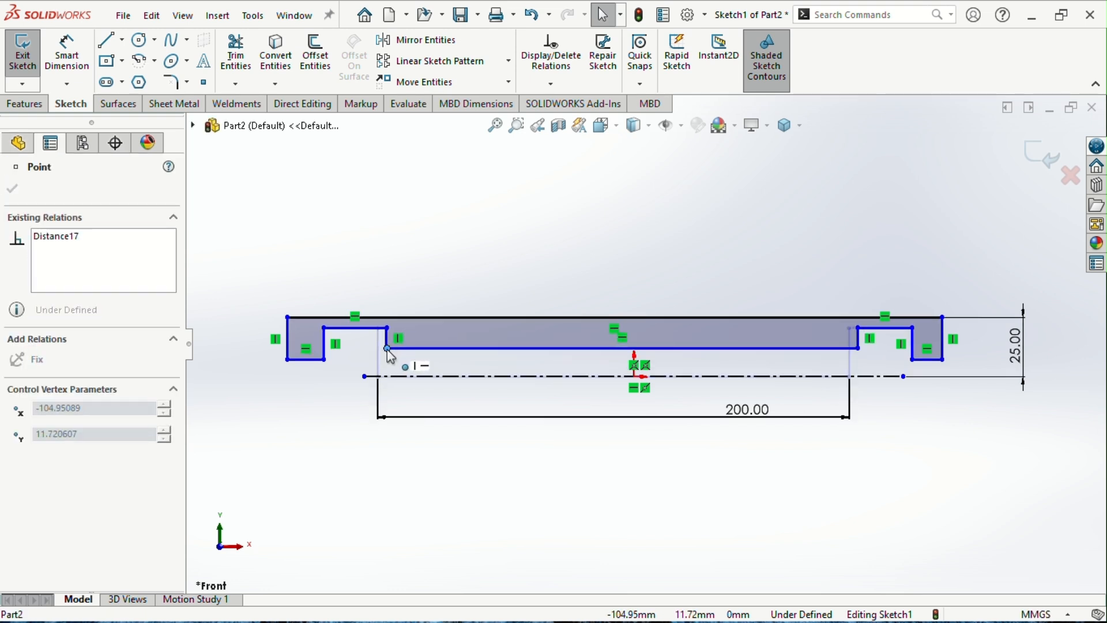
click(657, 548)
right_drag(686, 542, 684, 461)
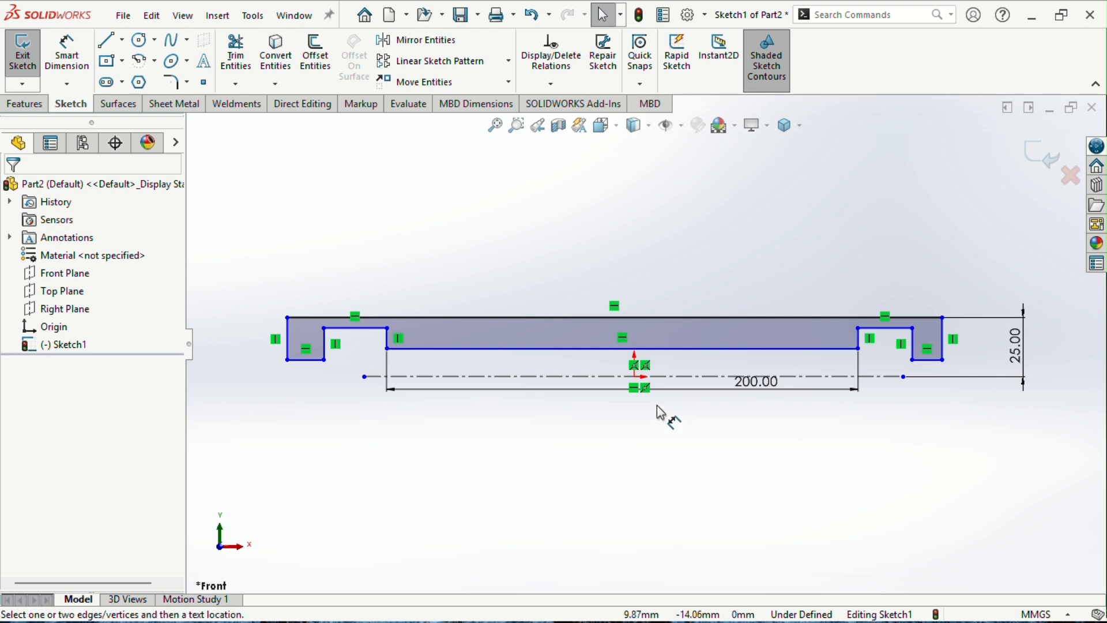
click(795, 349)
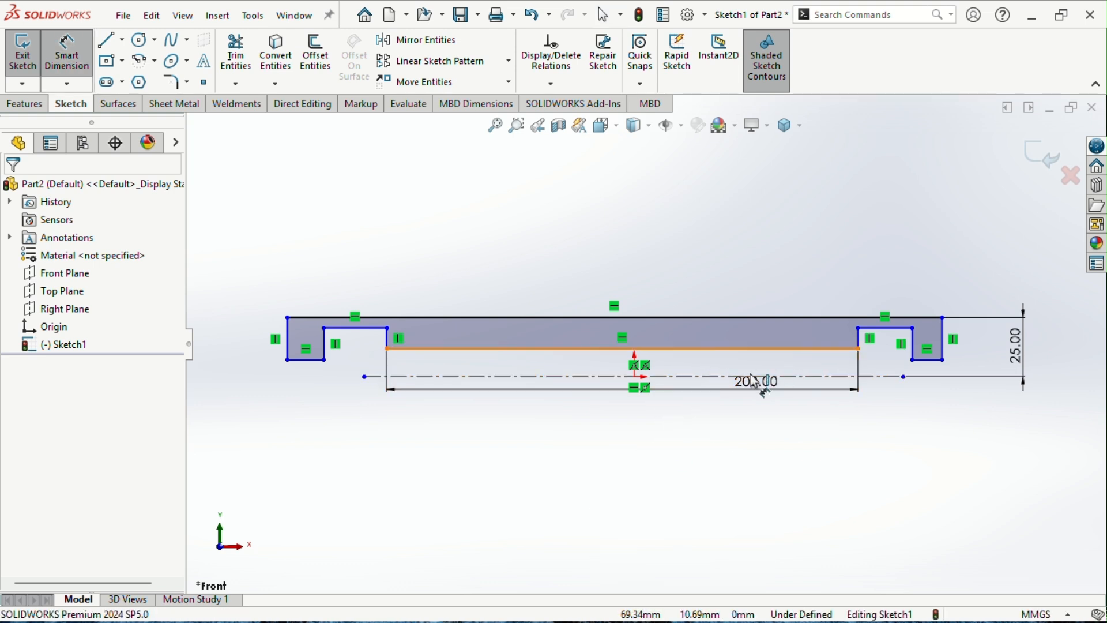
click(694, 375)
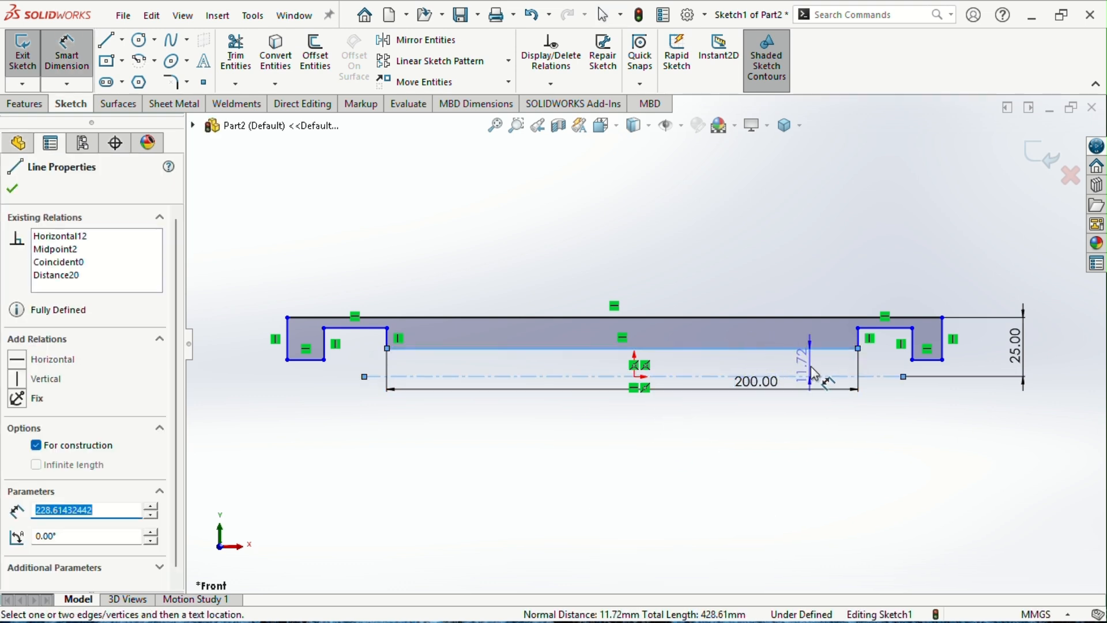
click(817, 375)
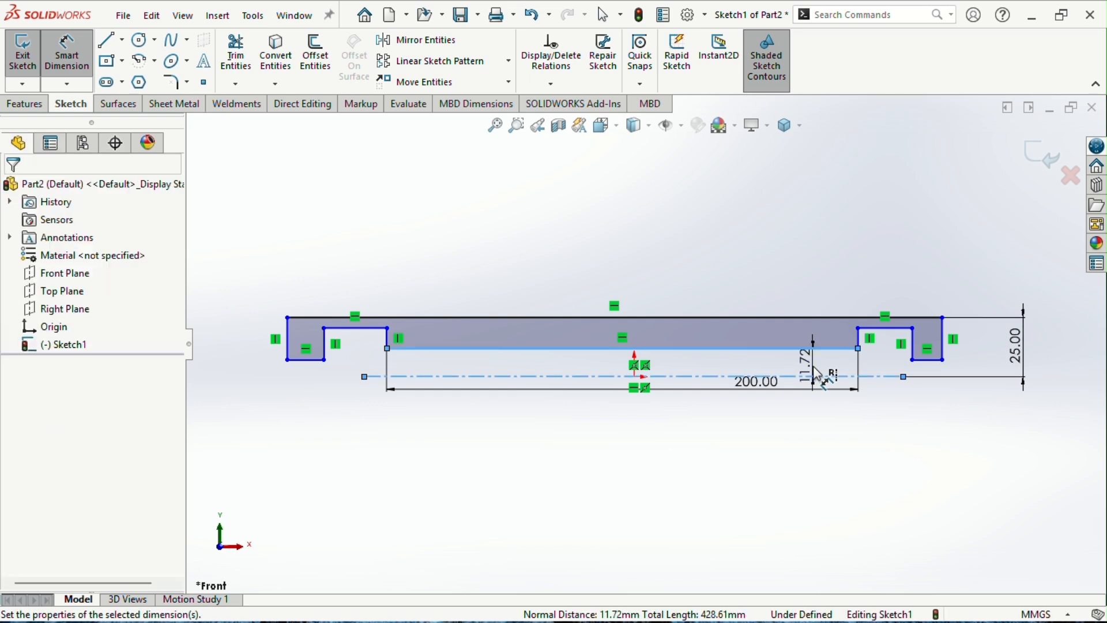
text(16)
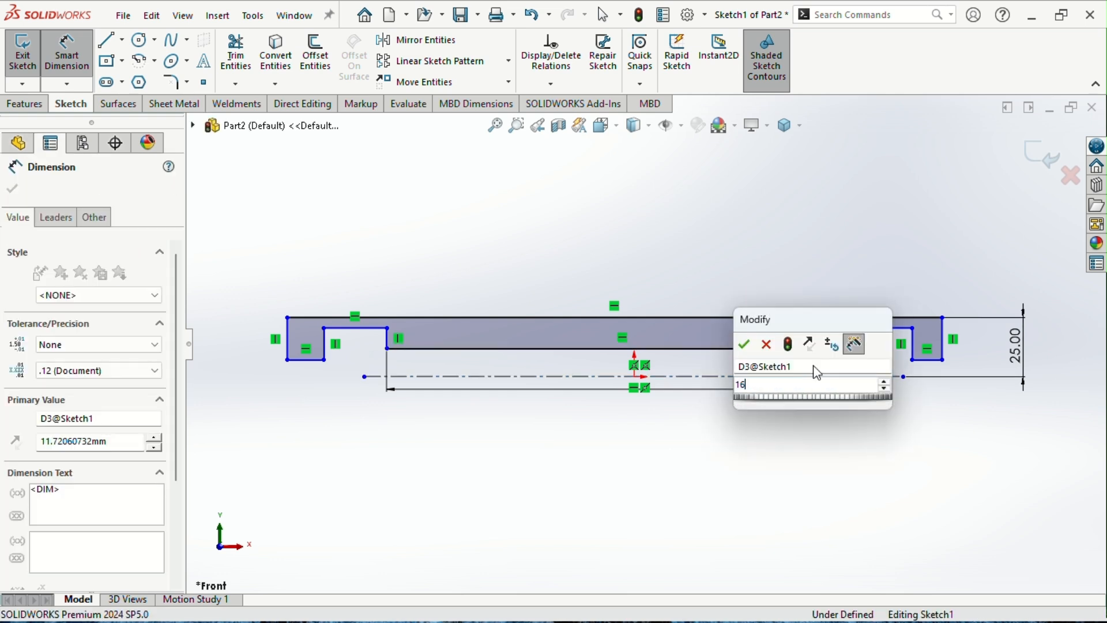
key(Escape)
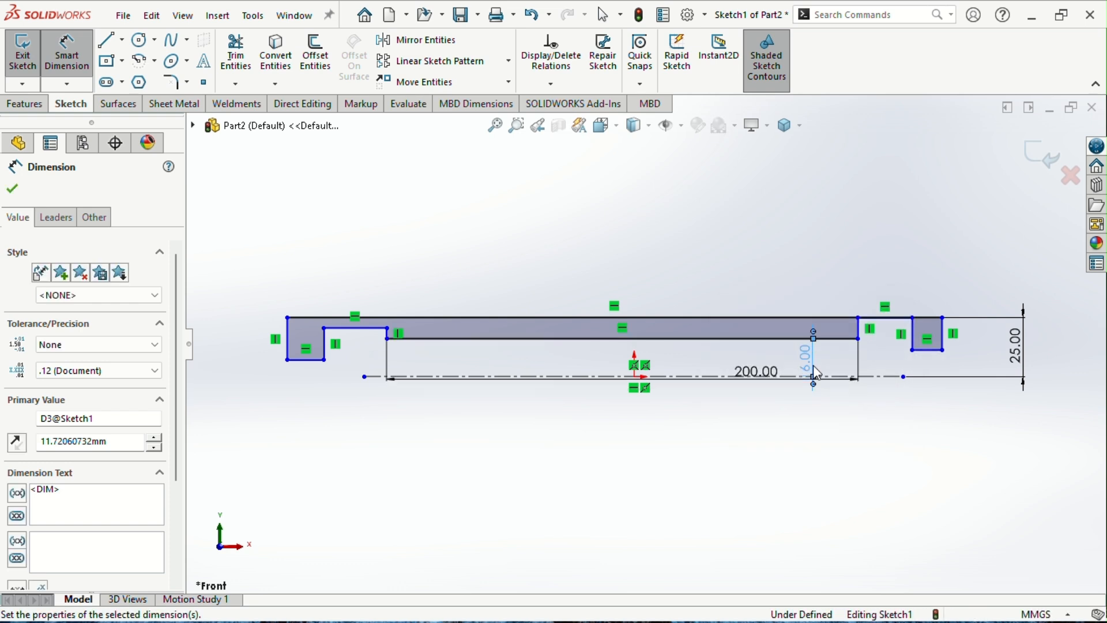
mouse_move(807, 354)
mouse_down()
mouse_move(880, 352)
mouse_move(815, 358)
mouse_up()
Step: Pull the top edge of the right-hand recess down below the profile's upper line, to about 20 mm above the centerline
scroll(830, 367, down, 4)
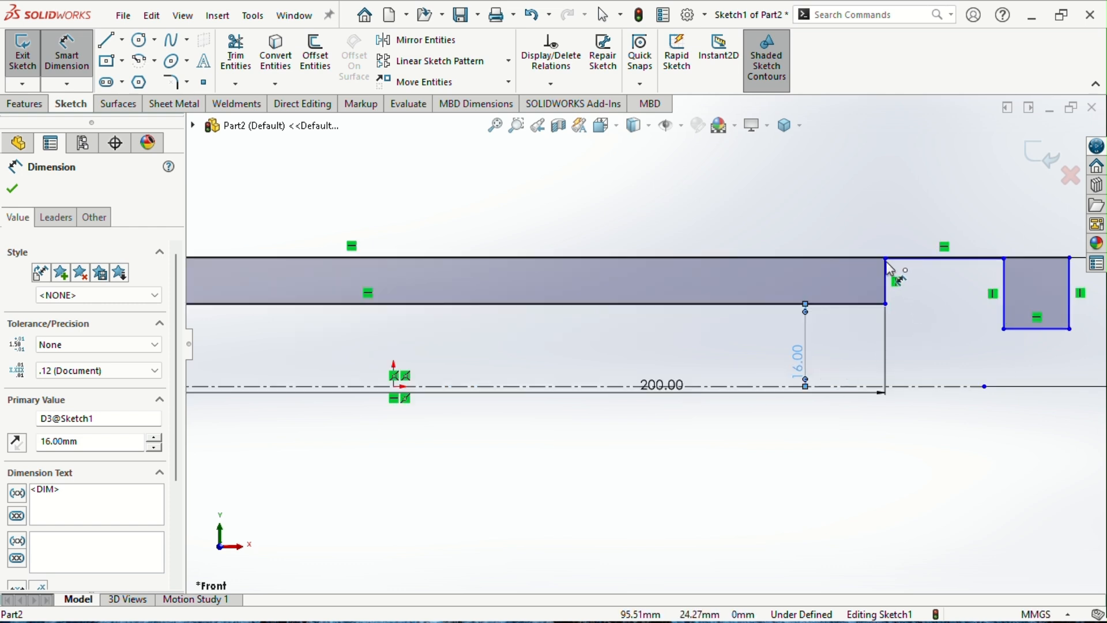
scroll(626, 331, up, 1)
scroll(1046, 294, down, 1)
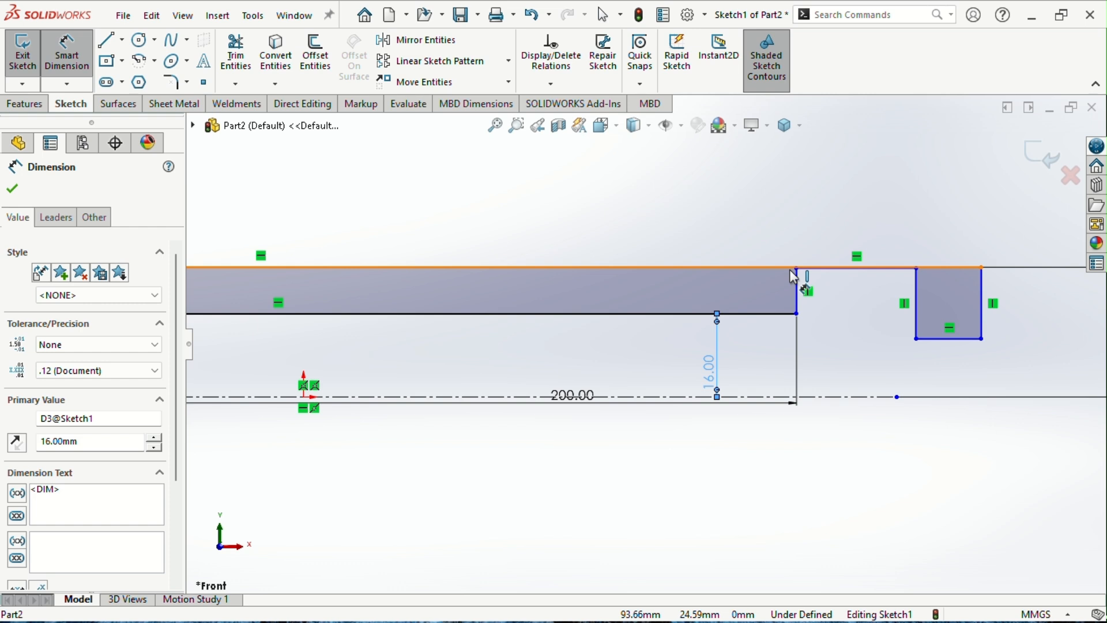
key(Escape)
key(Escape)
drag(797, 267, 799, 296)
click(913, 504)
Step: Dimension the bottom edge of the profile's right end at 10 mm from the centerline
right_drag(913, 504, 922, 438)
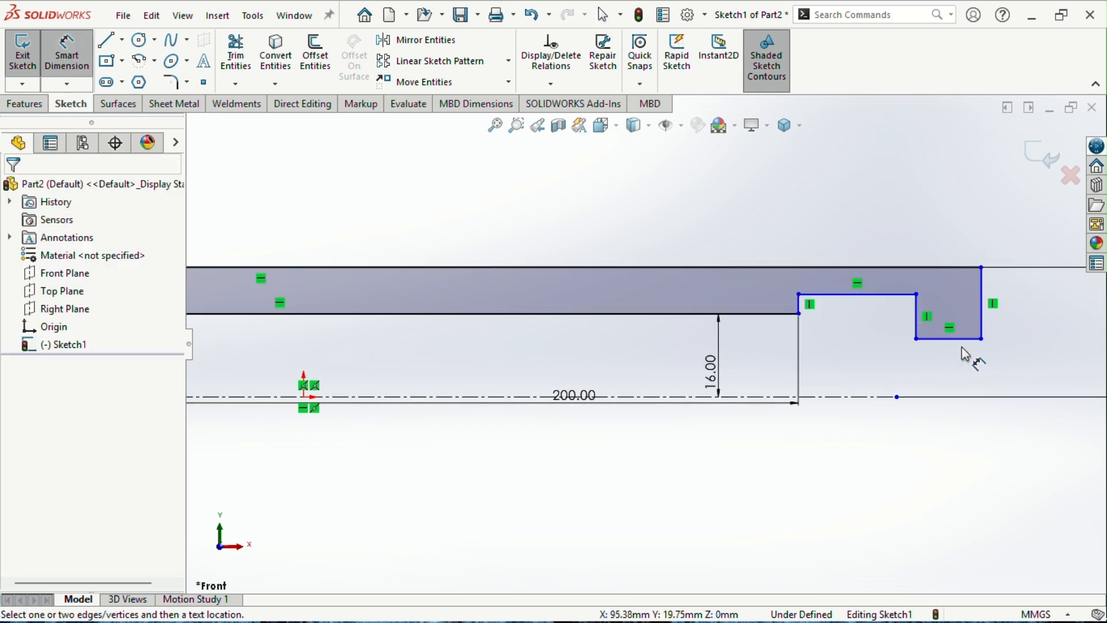
click(957, 339)
click(870, 396)
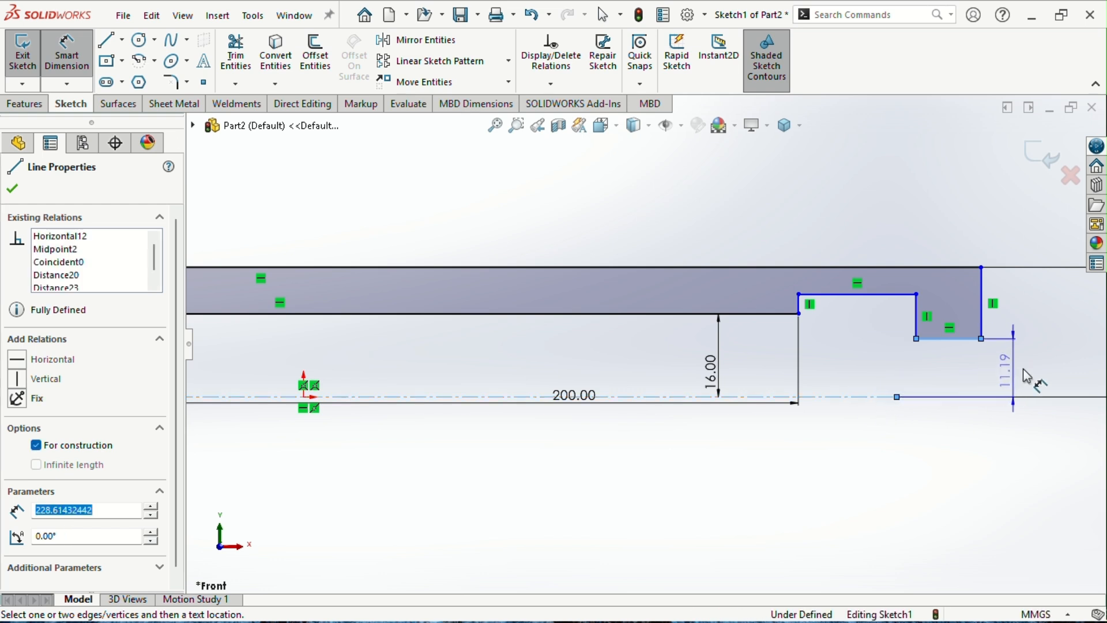
click(1031, 374)
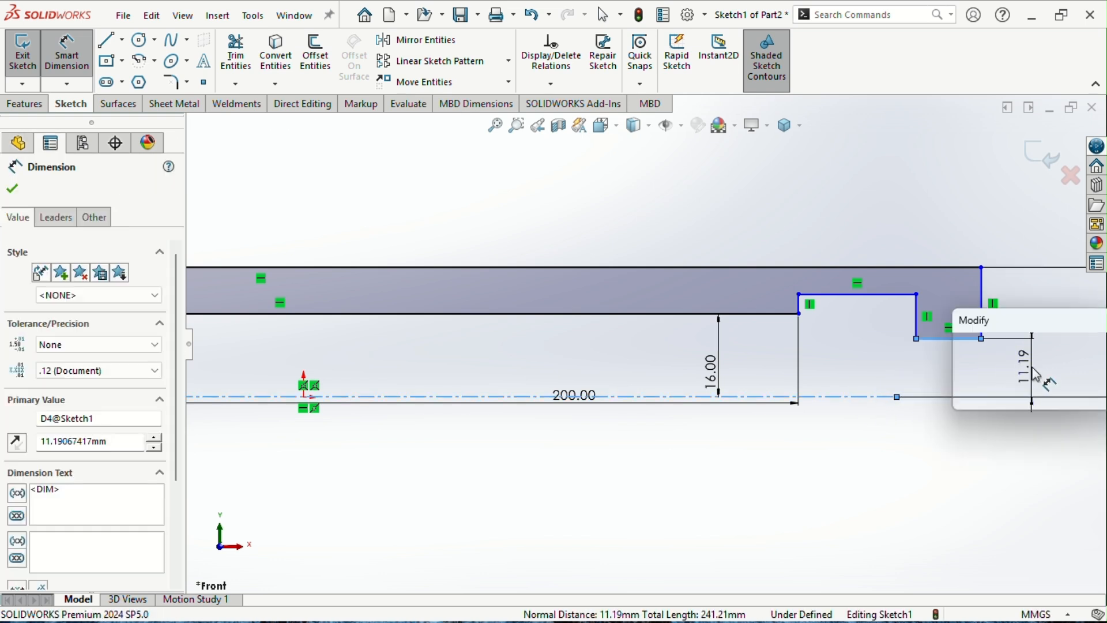
text(1)
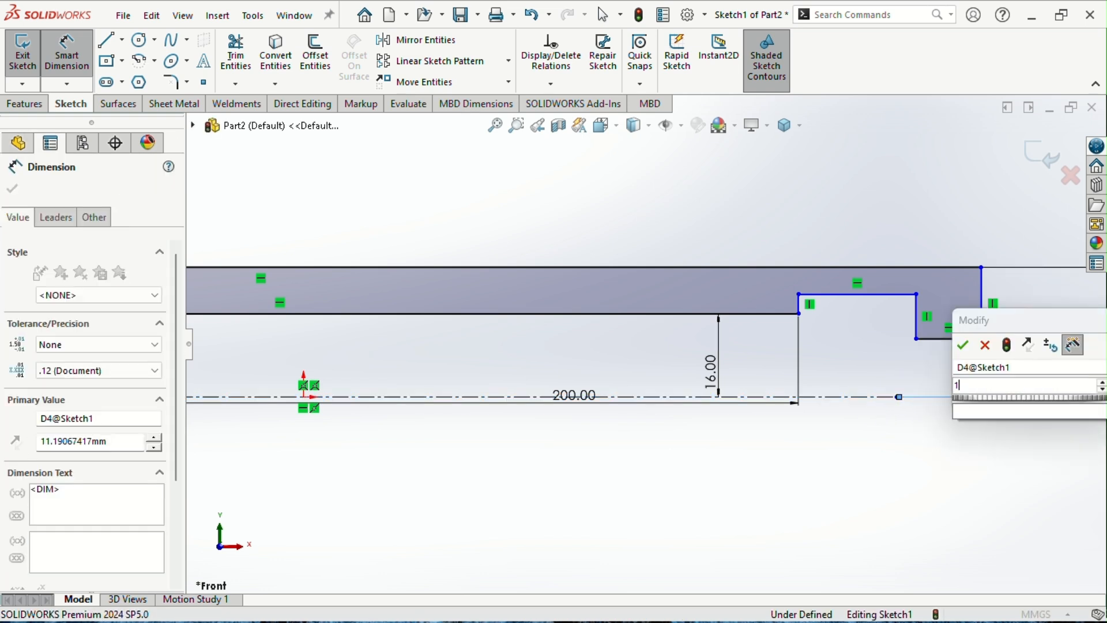
text(0)
key(Escape)
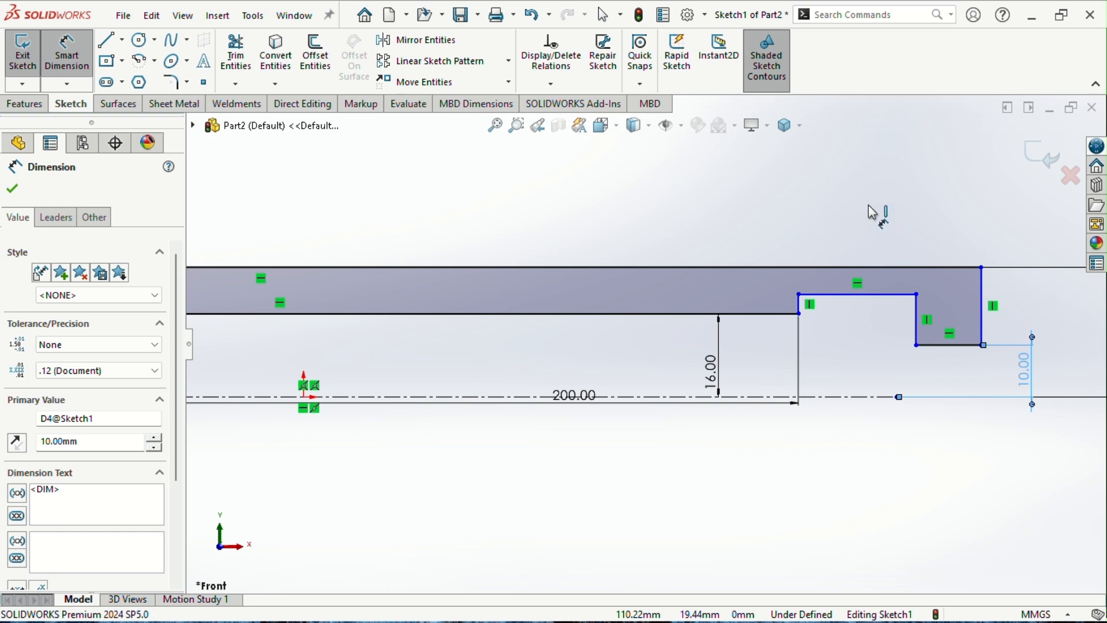
Step: Dimension the top edge of the right-hand recess at 18 mm from the centerline
click(864, 295)
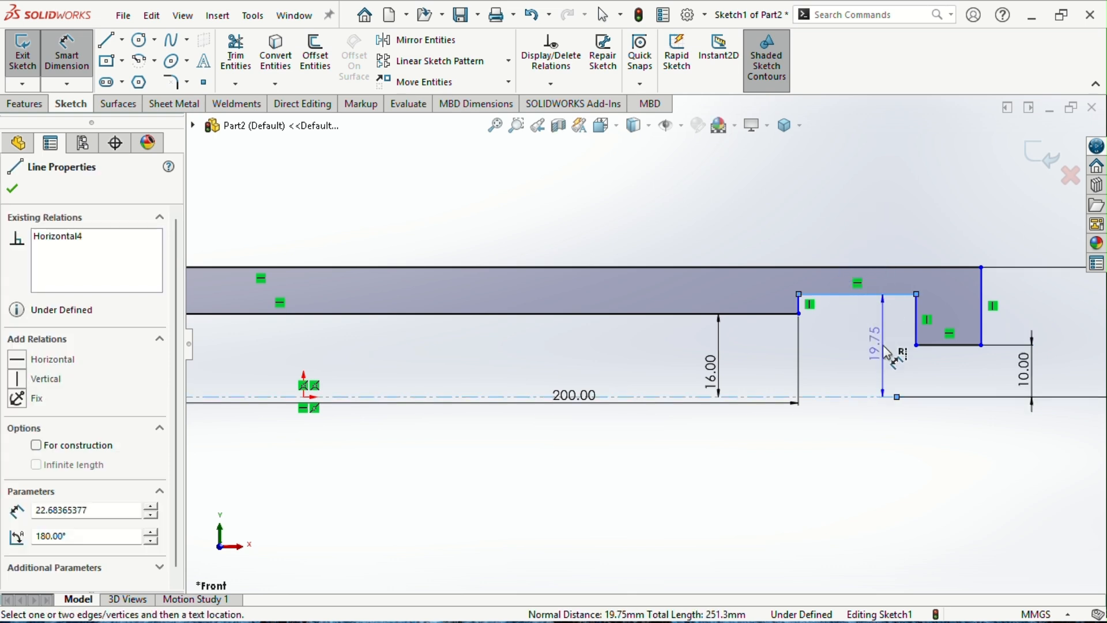
click(888, 353)
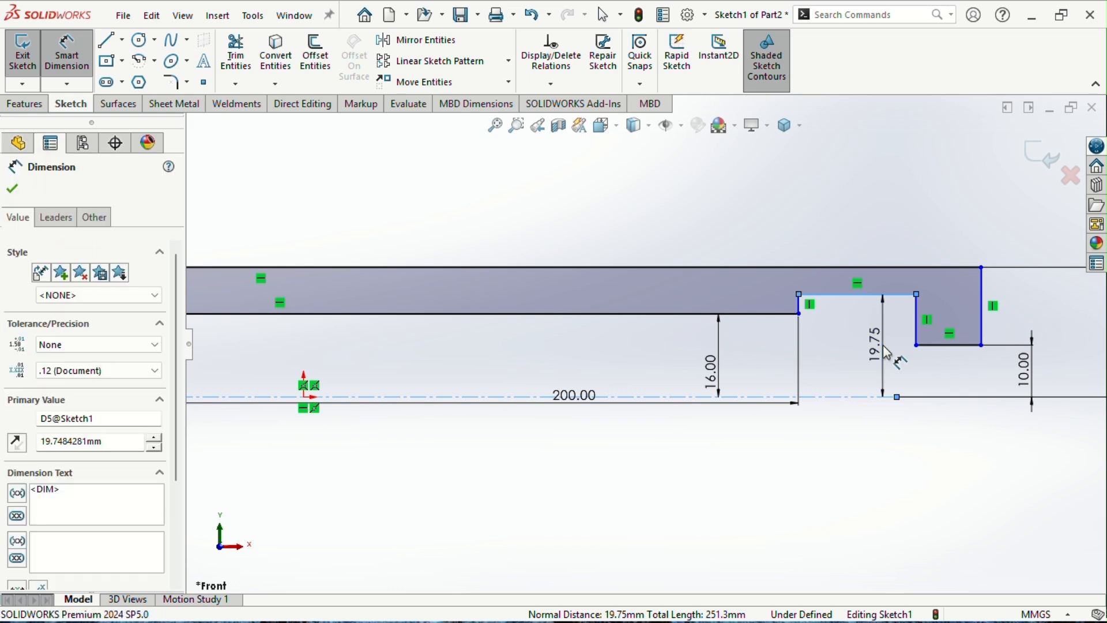
text(15)
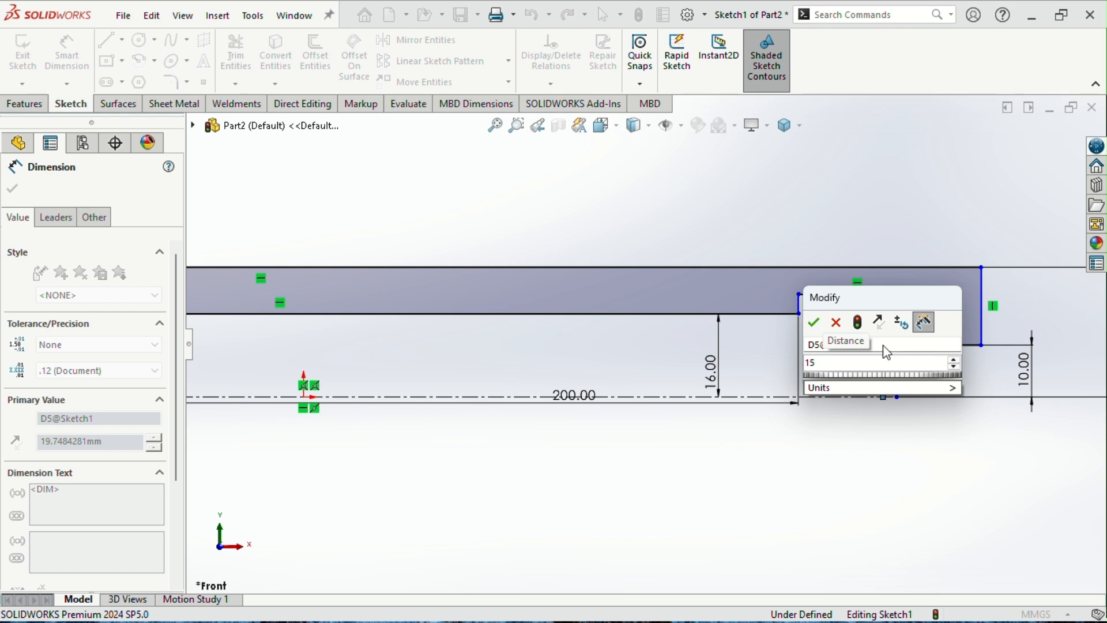
key(BackSpace)
text(8)
key(Escape)
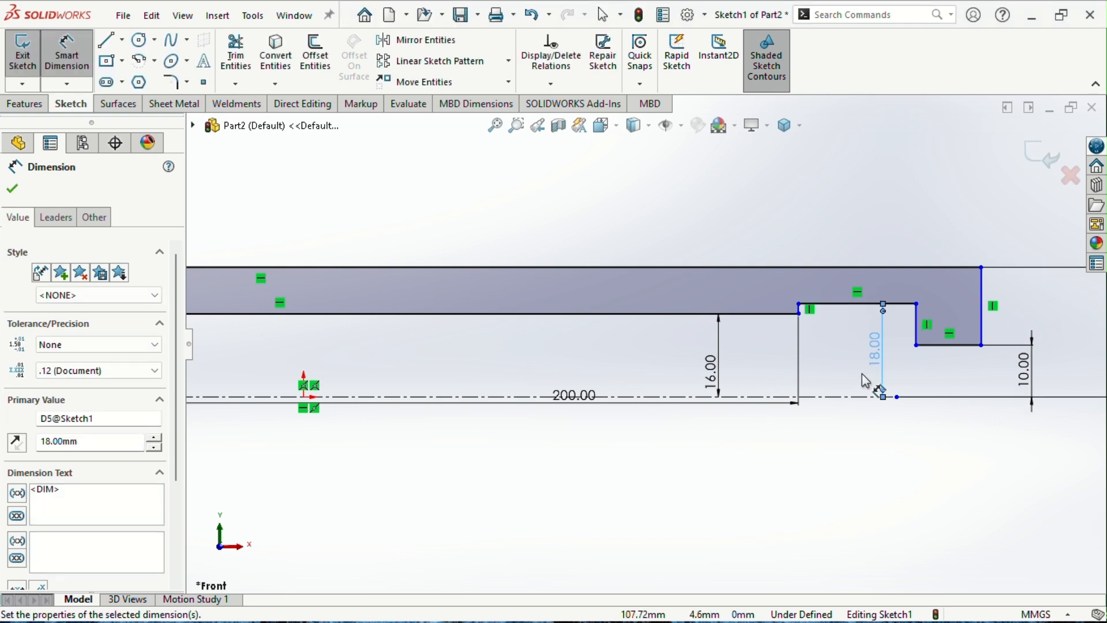
Step: Reposition the 200 mm dimension below the centerline and finish dimensioning
drag(584, 394, 570, 438)
key(Escape)
key(Escape)
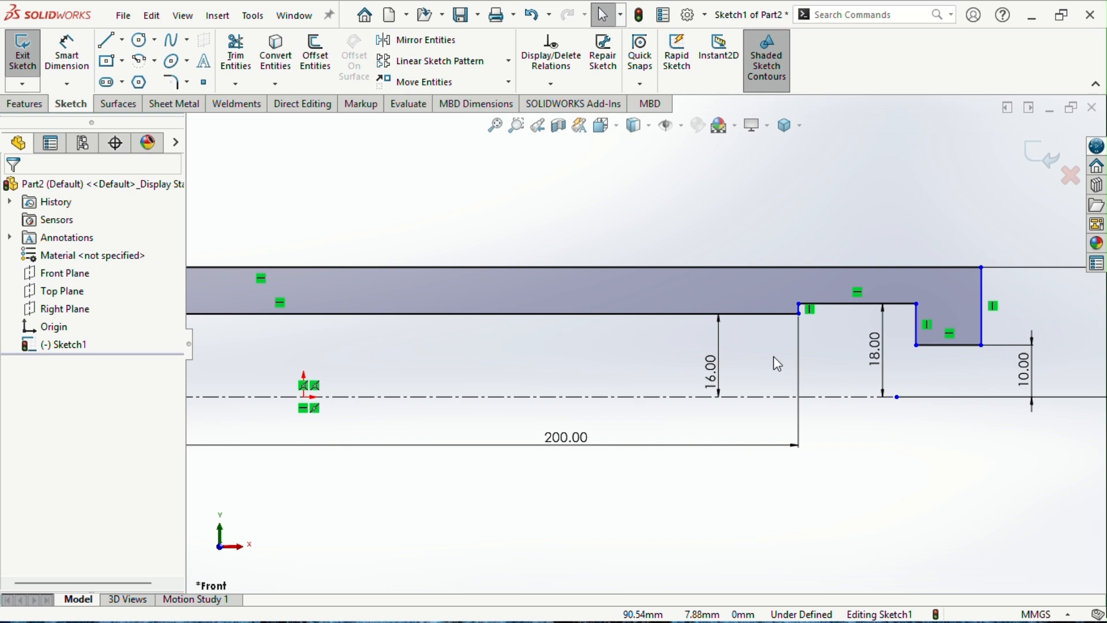
Step: Dimension the length of the right-hand recess's top edge at 10 mm, placed above the profile, and finish dimensioning
click(917, 346)
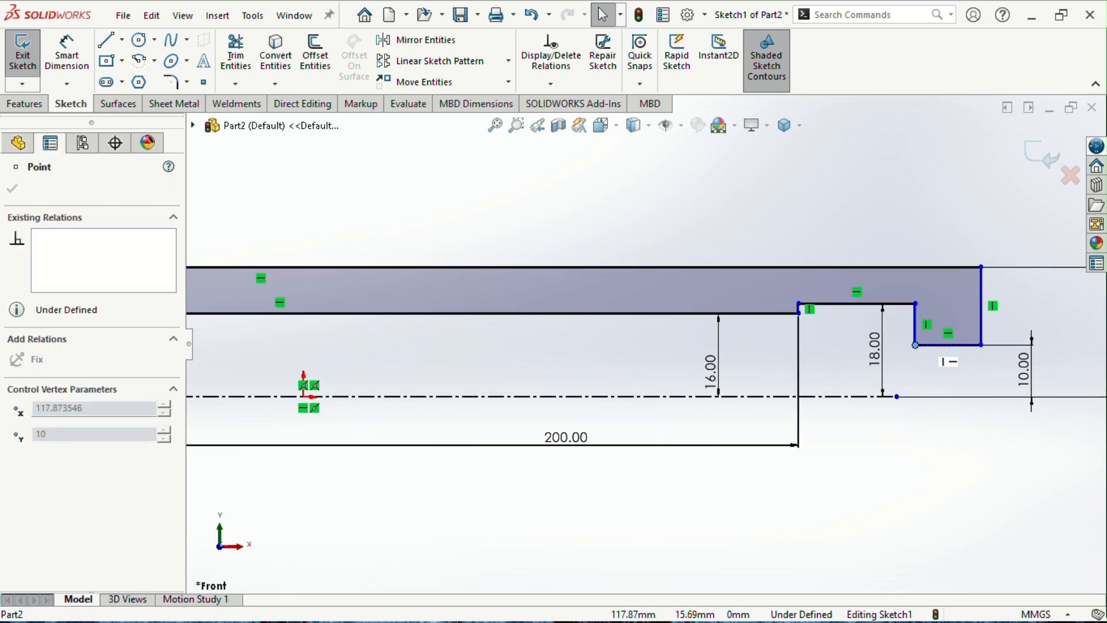
right_drag(919, 385, 934, 321)
click(904, 303)
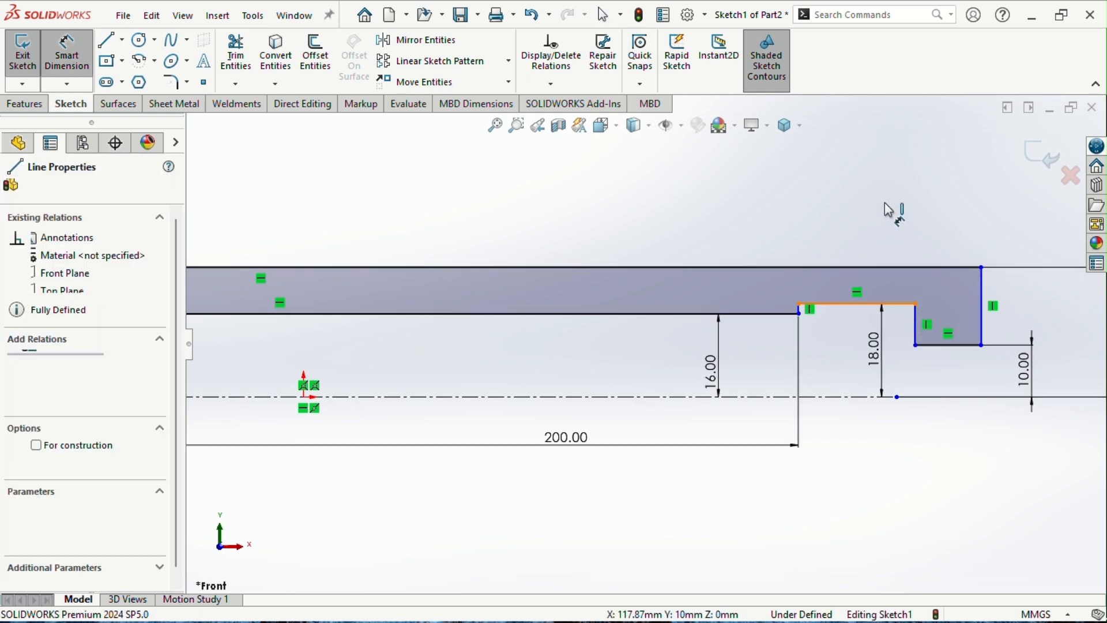
click(888, 210)
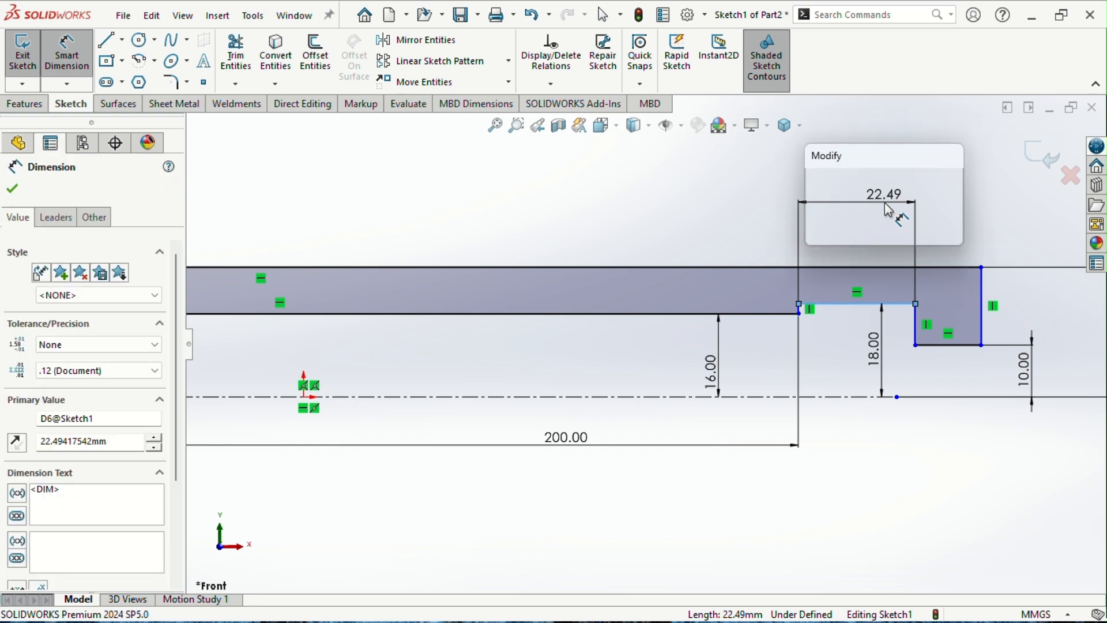
text(1)
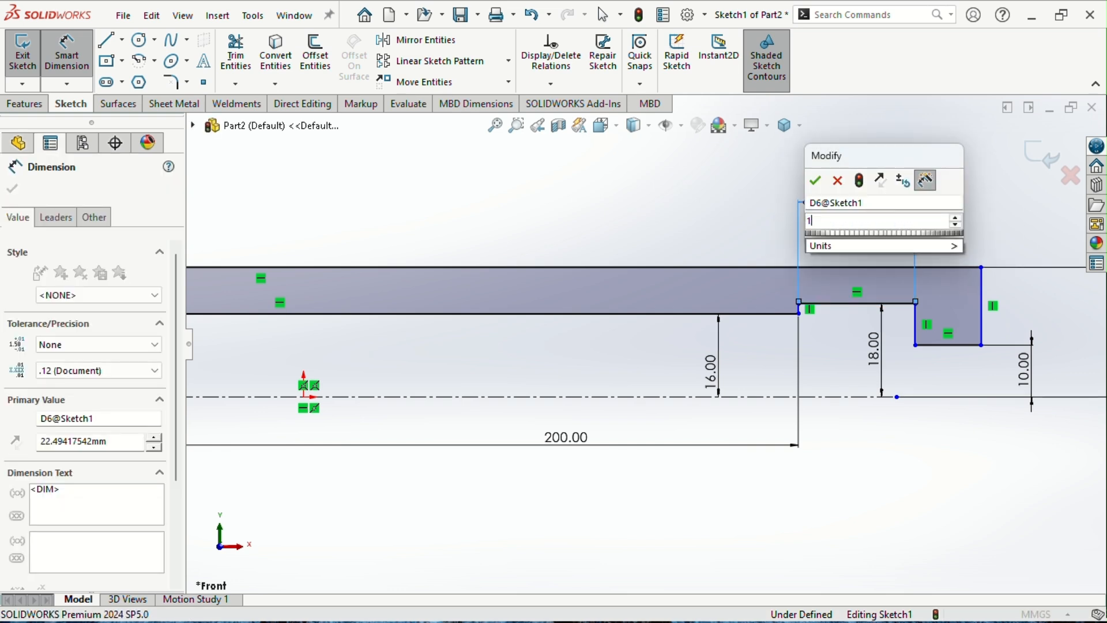
text(0)
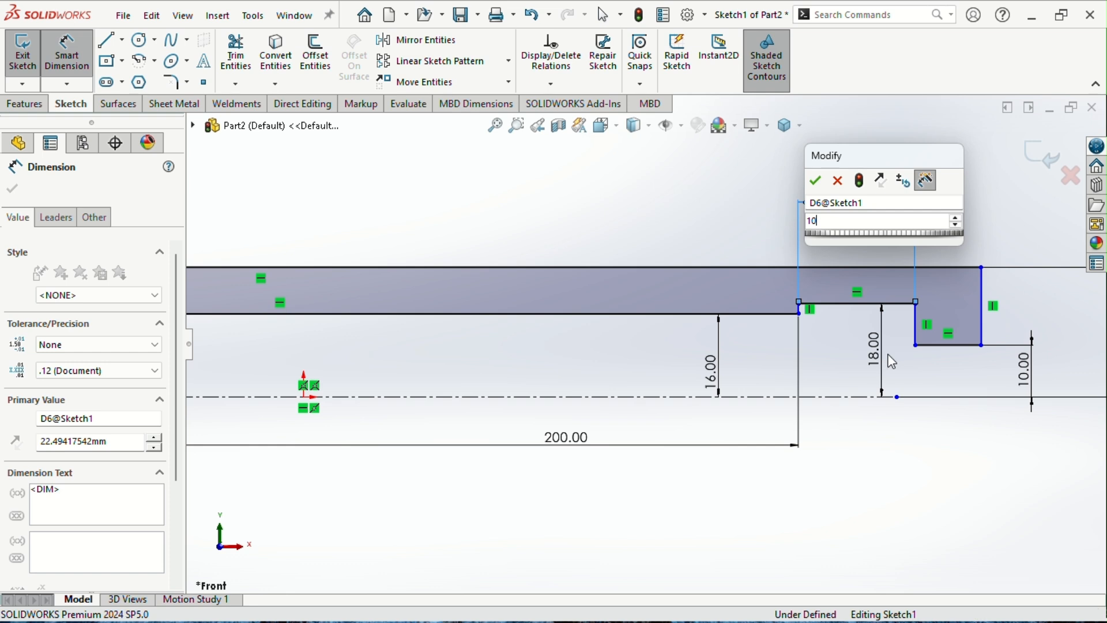
key(Escape)
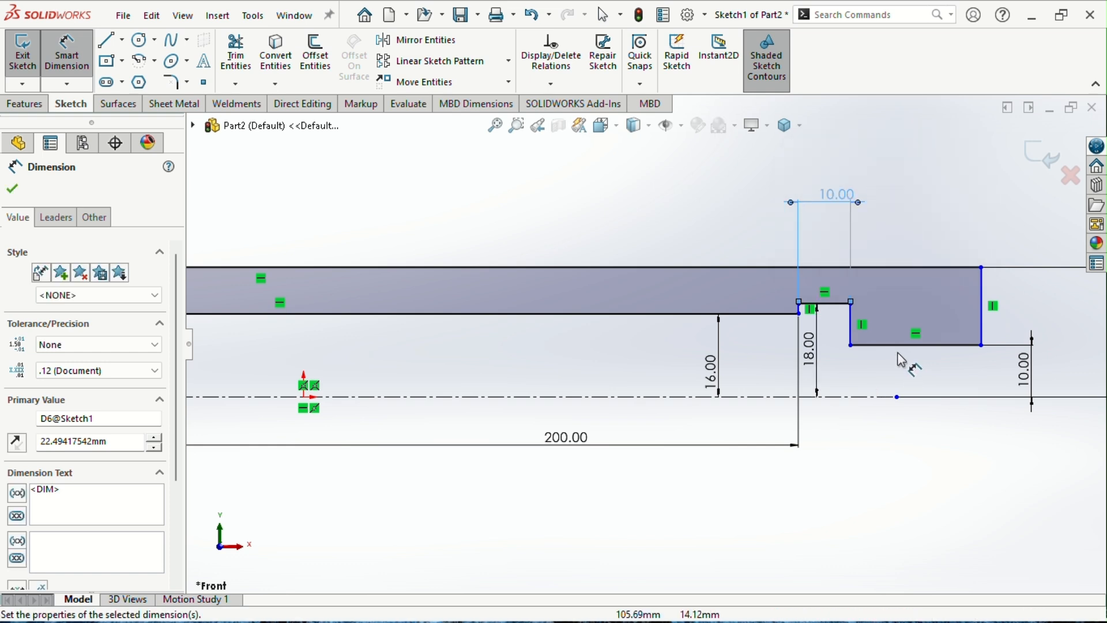
scroll(897, 353, down, 1)
scroll(899, 363, up, 1)
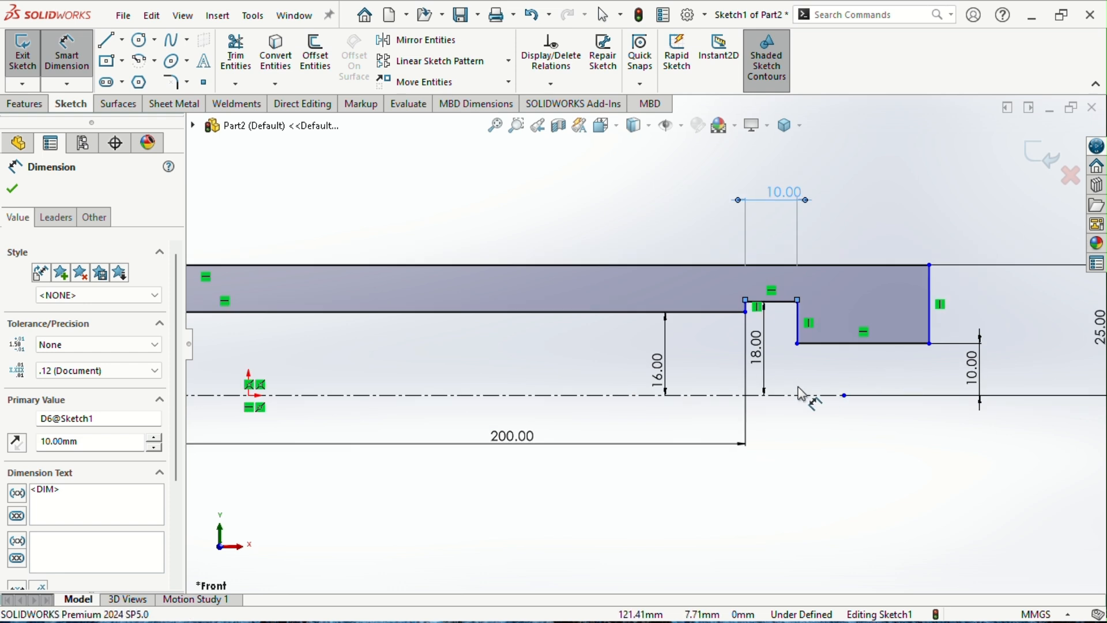
key(Escape)
key(Escape)
scroll(777, 382, up, 1)
scroll(840, 369, down, 1)
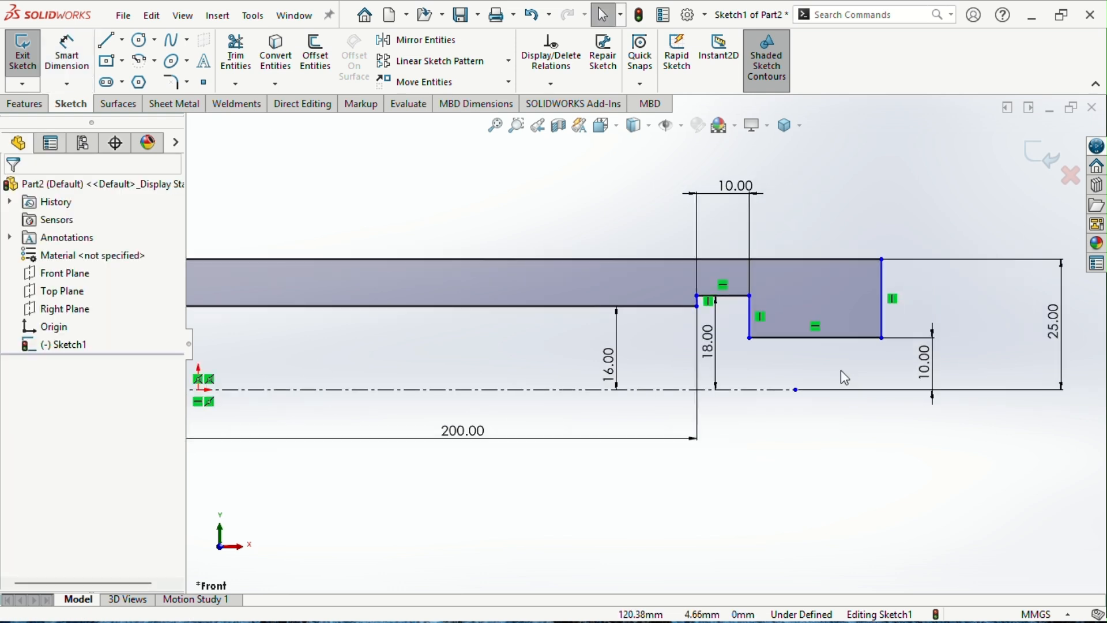
Step: Delete the bottom edge of the profile's right end and the adjoining vertical edge of the right-hand recess
click(811, 339)
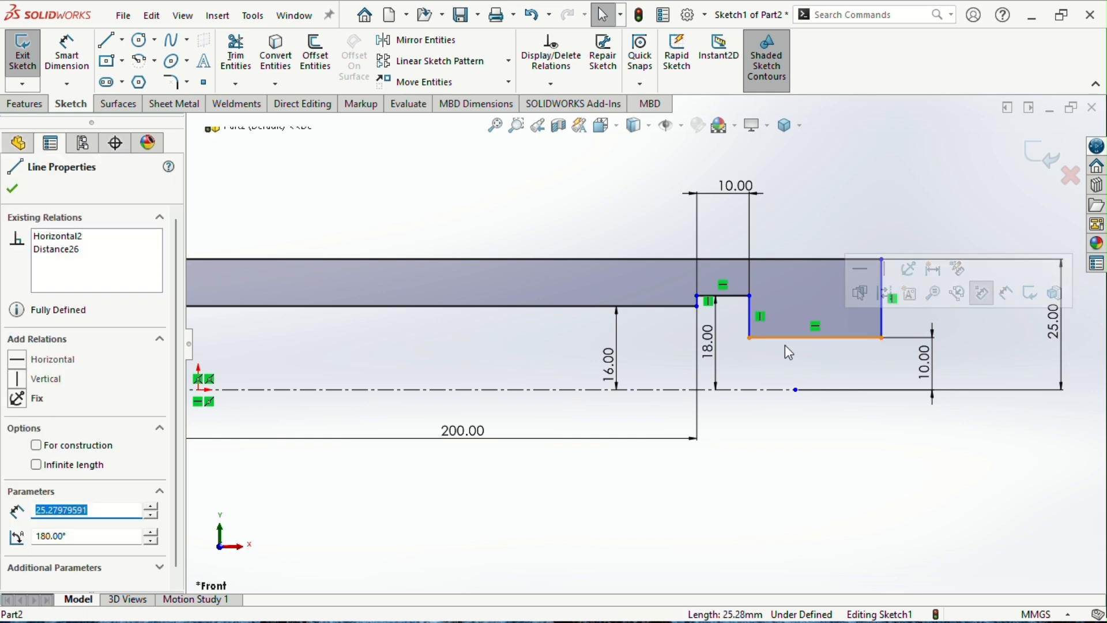
key(Delete)
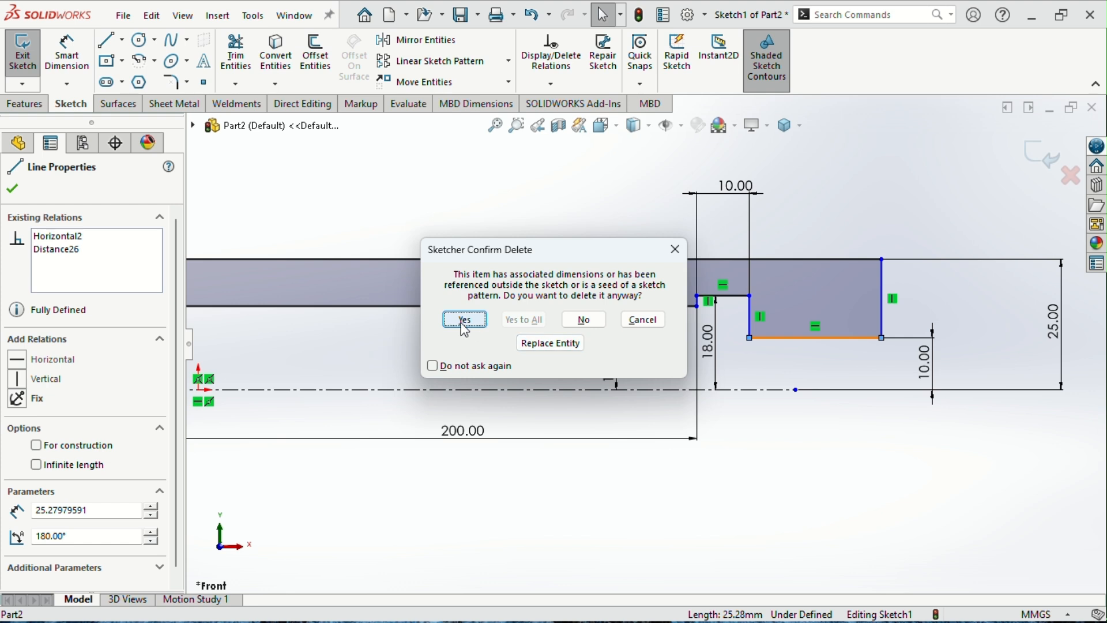
click(464, 320)
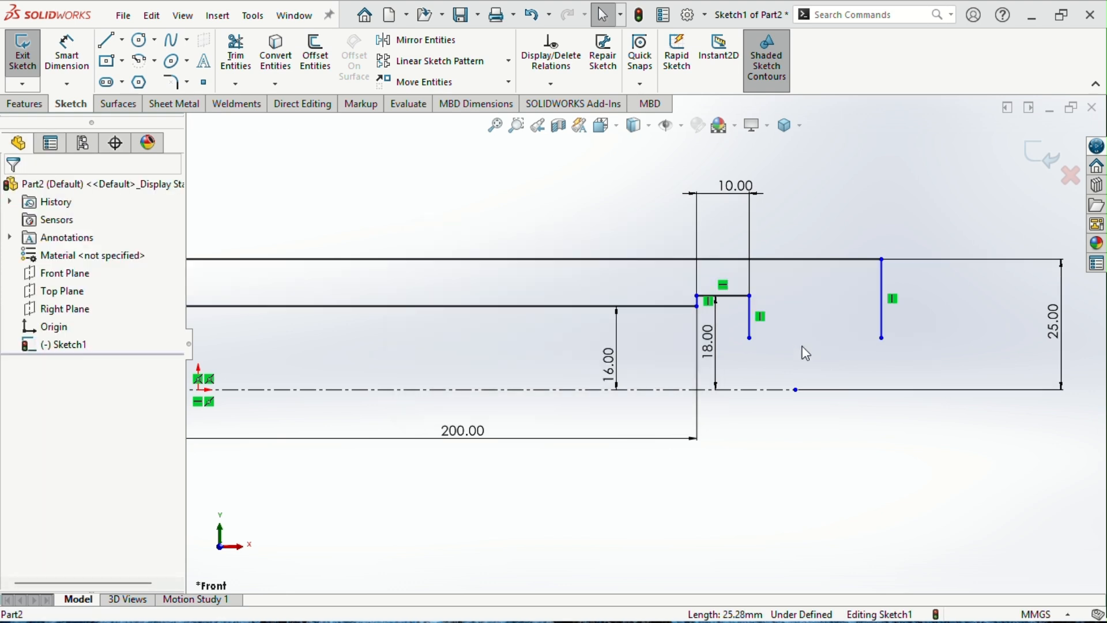
scroll(827, 311, down, 1)
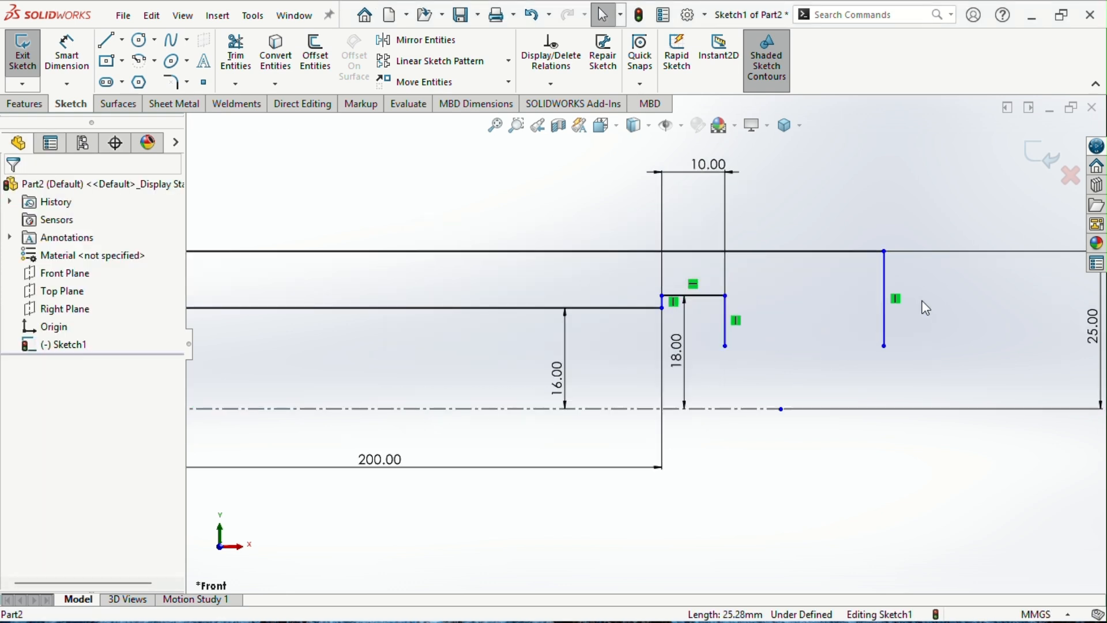
click(725, 324)
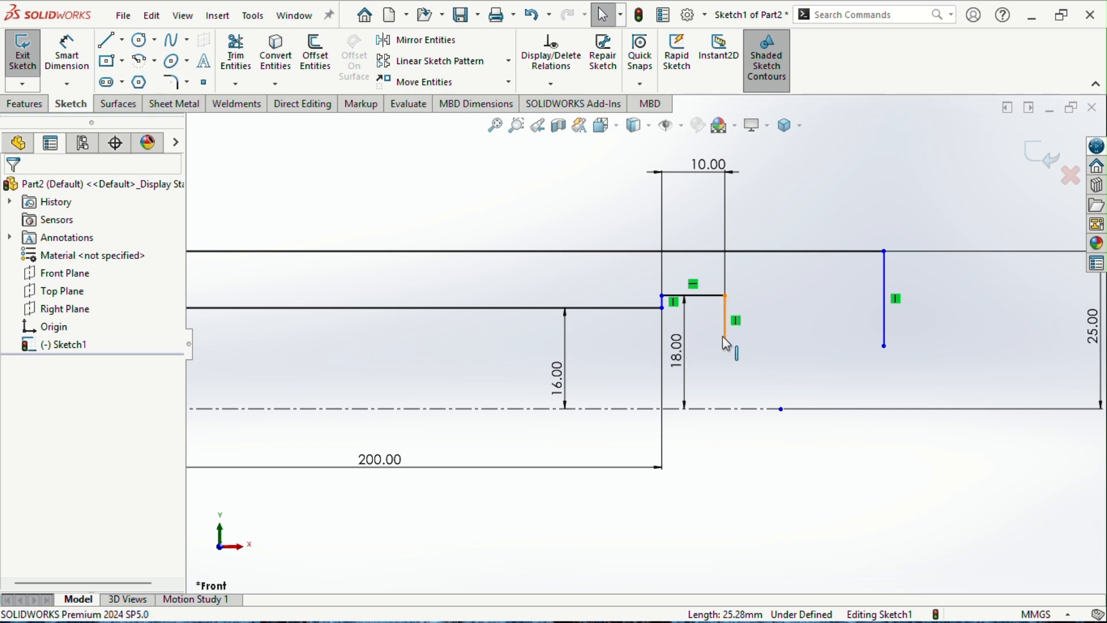
click(814, 385)
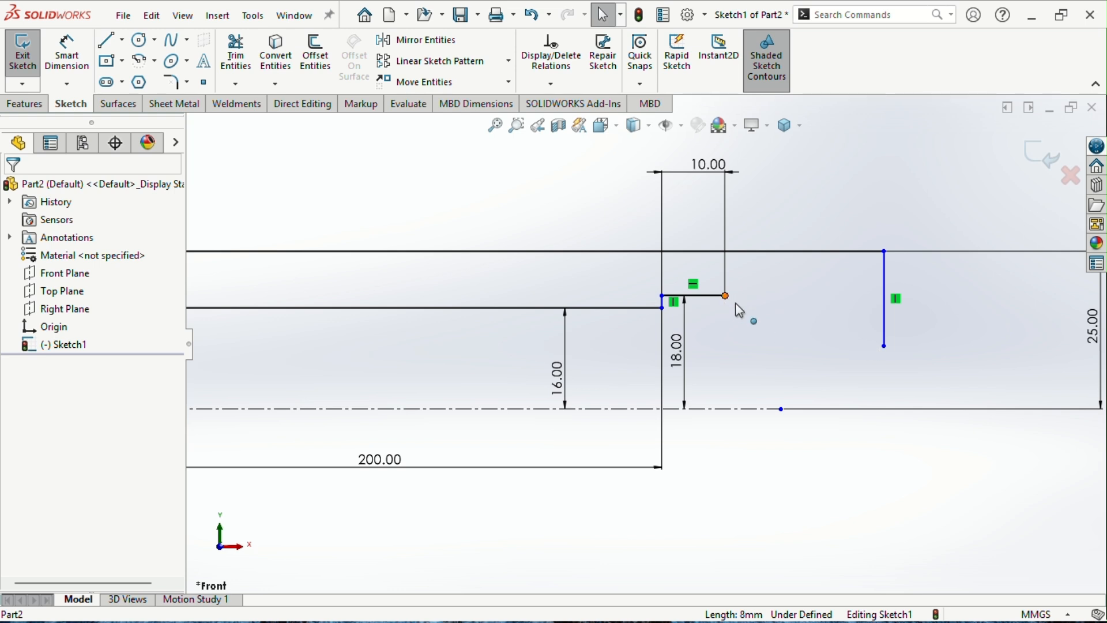
Step: Close the profile's right end by pulling the lower endpoint of its vertical edge onto the open end of the 10 mm line
drag(884, 346, 726, 297)
scroll(742, 348, up, 3)
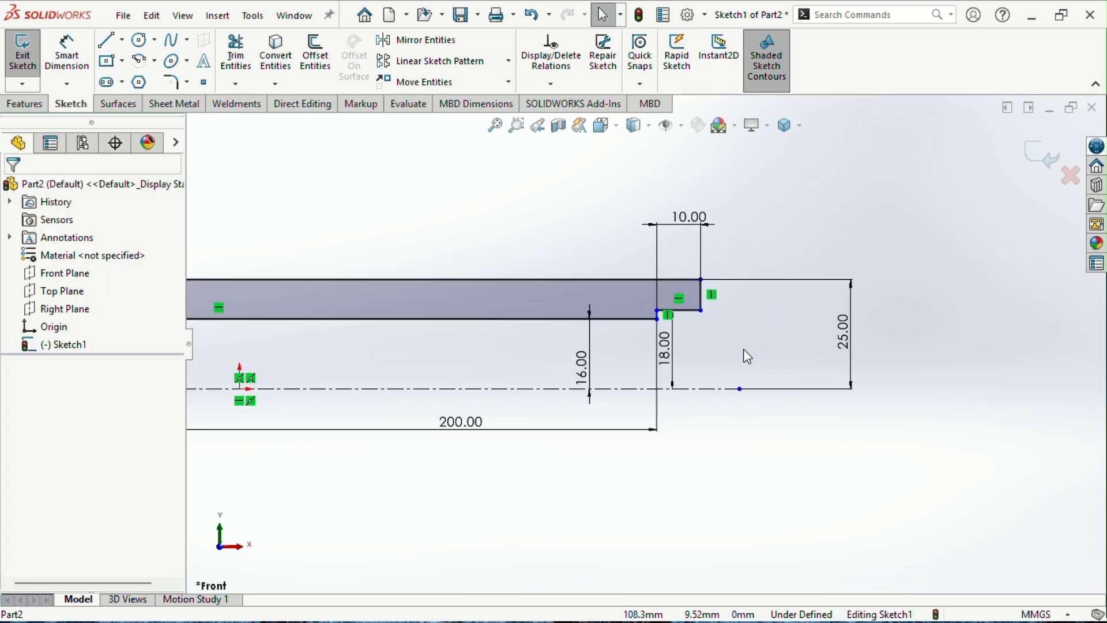
scroll(743, 349, up, 1)
scroll(757, 344, down, 2)
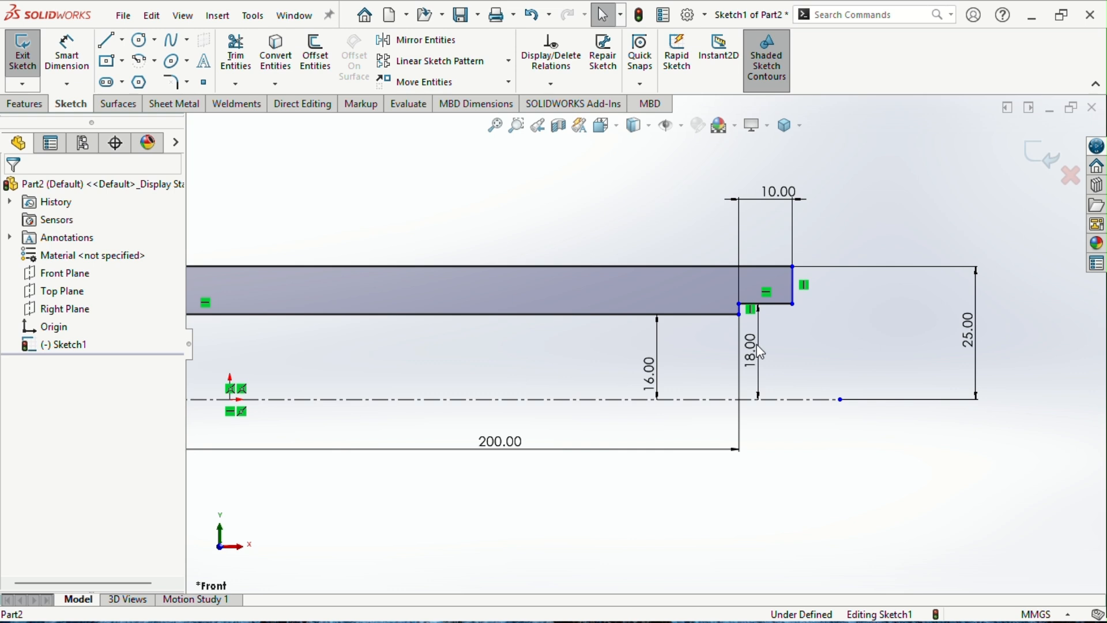
Step: Move the 18 mm dimension to the outside of the profile's right end
scroll(779, 339, down, 2)
scroll(783, 344, down, 2)
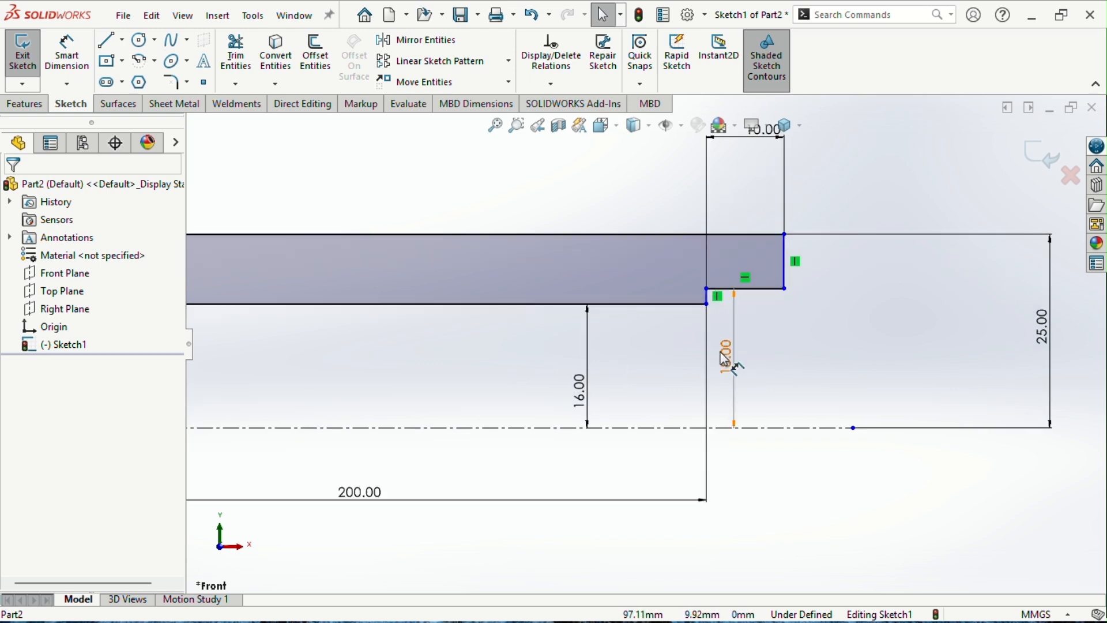
drag(727, 350, 850, 354)
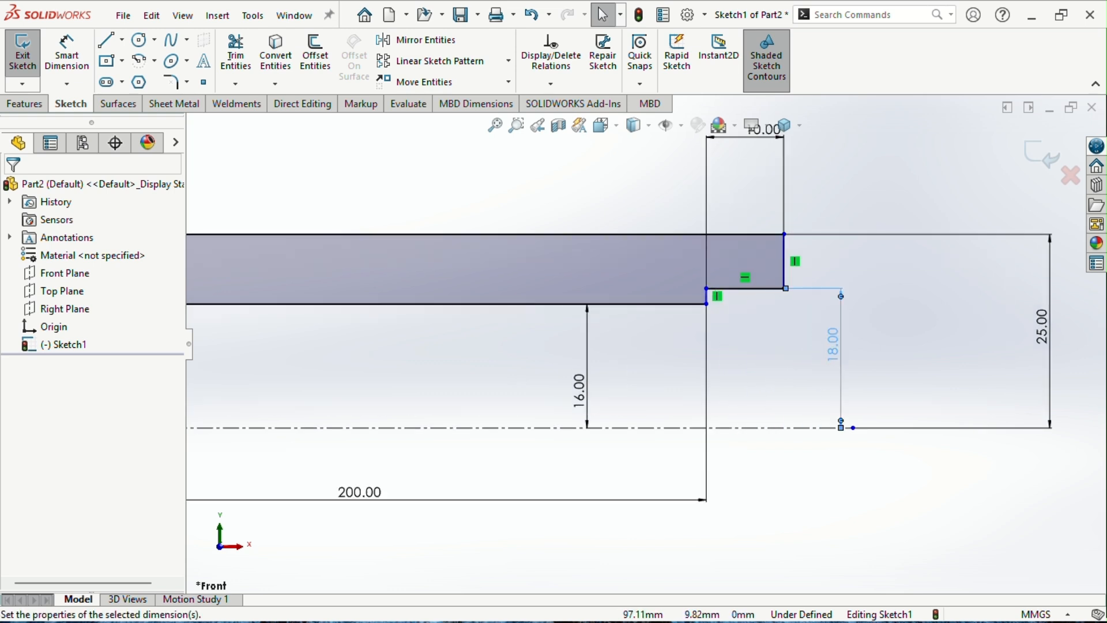
scroll(644, 346, up, 2)
scroll(288, 373, up, 2)
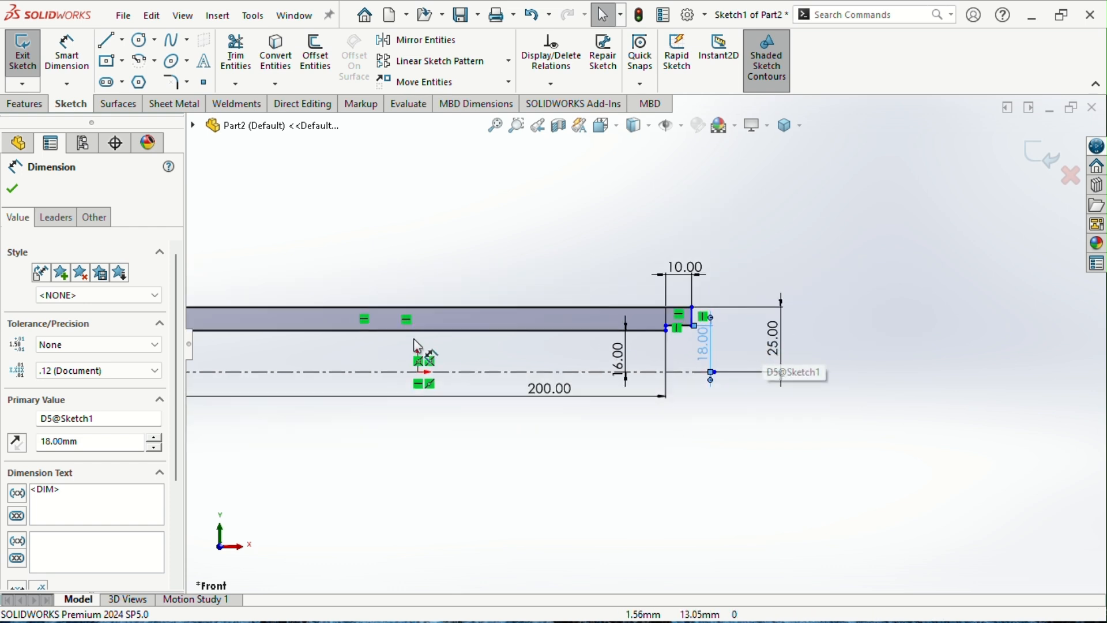
scroll(419, 346, down, 1)
scroll(796, 330, down, 2)
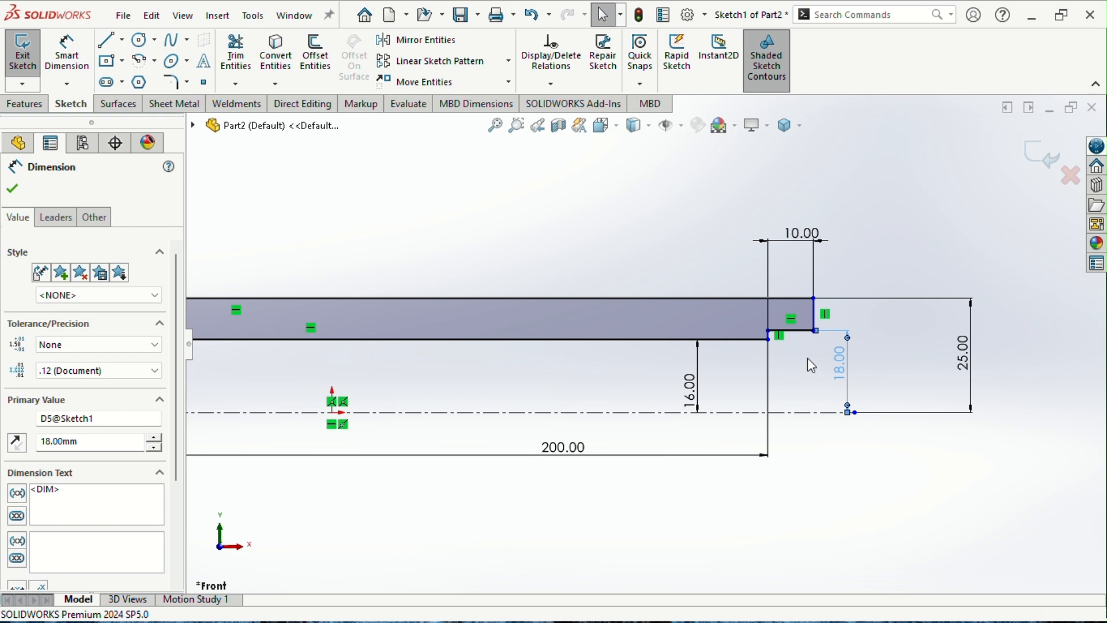
scroll(810, 362, up, 3)
scroll(445, 364, up, 1)
scroll(441, 358, up, 1)
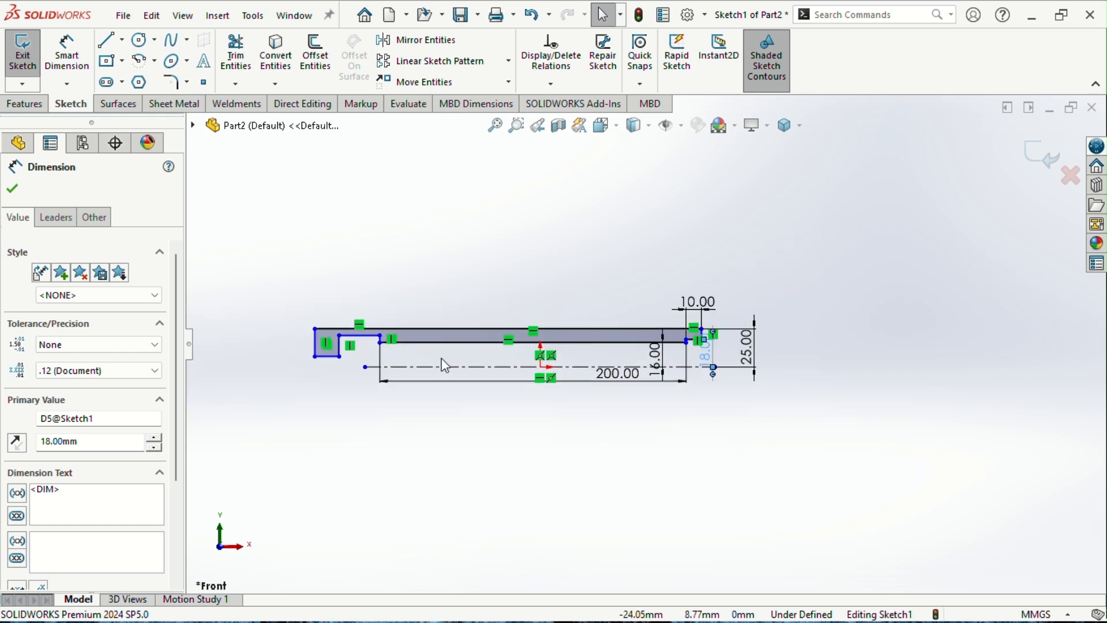
scroll(413, 353, down, 4)
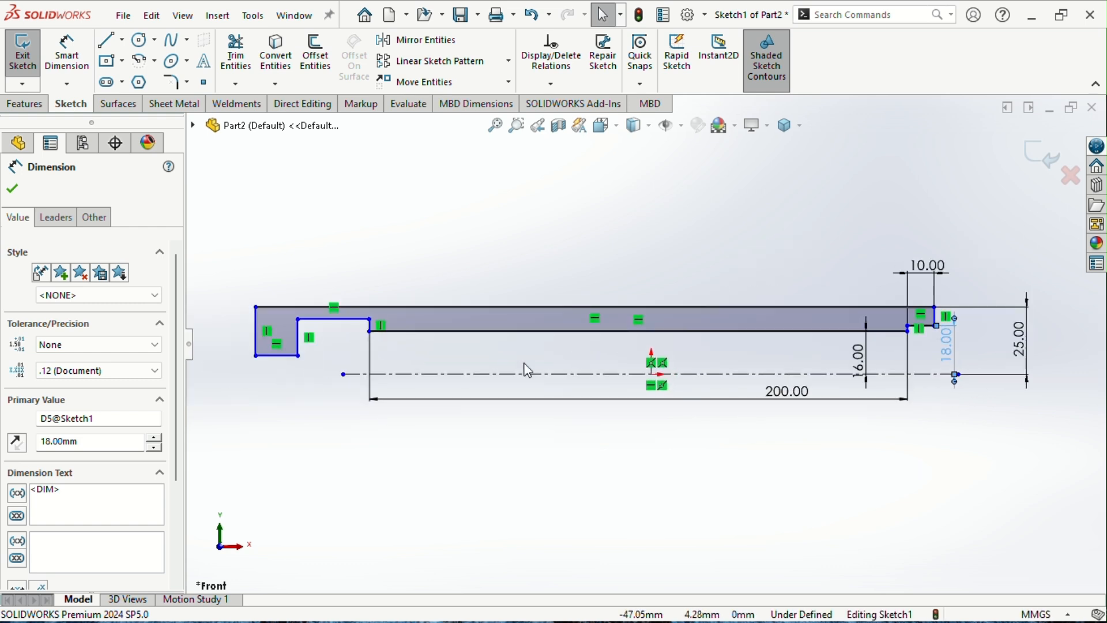
click(607, 488)
right_drag(607, 488, 586, 340)
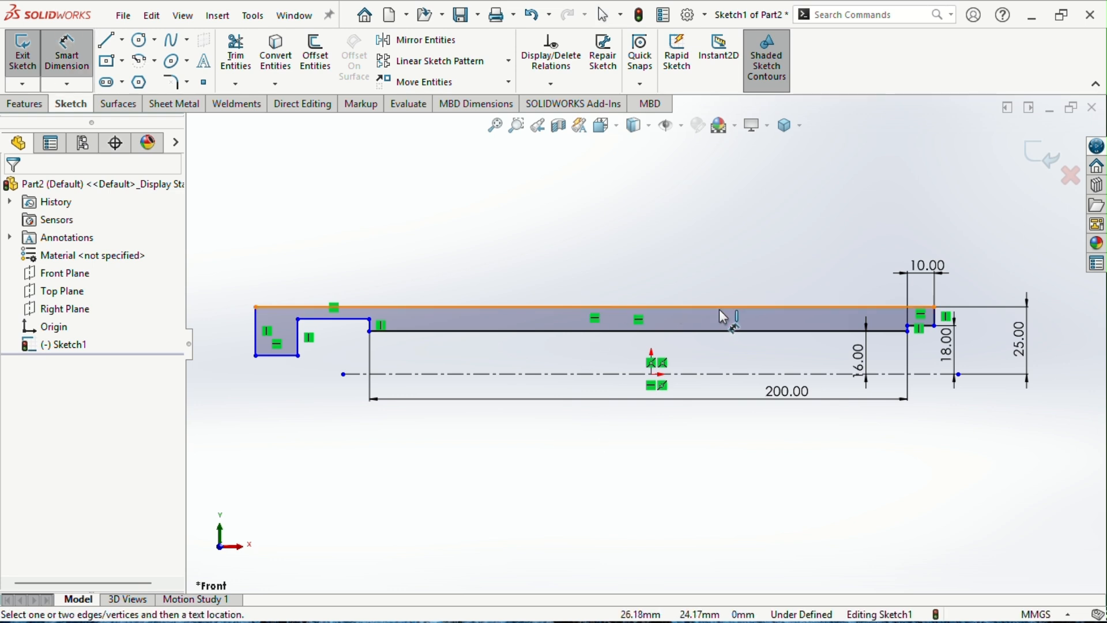
key(Escape)
Step: Make the top edge of the left-hand recess equal in length to the 10 mm step line at the right end
scroll(941, 369, down, 2)
scroll(662, 350, up, 3)
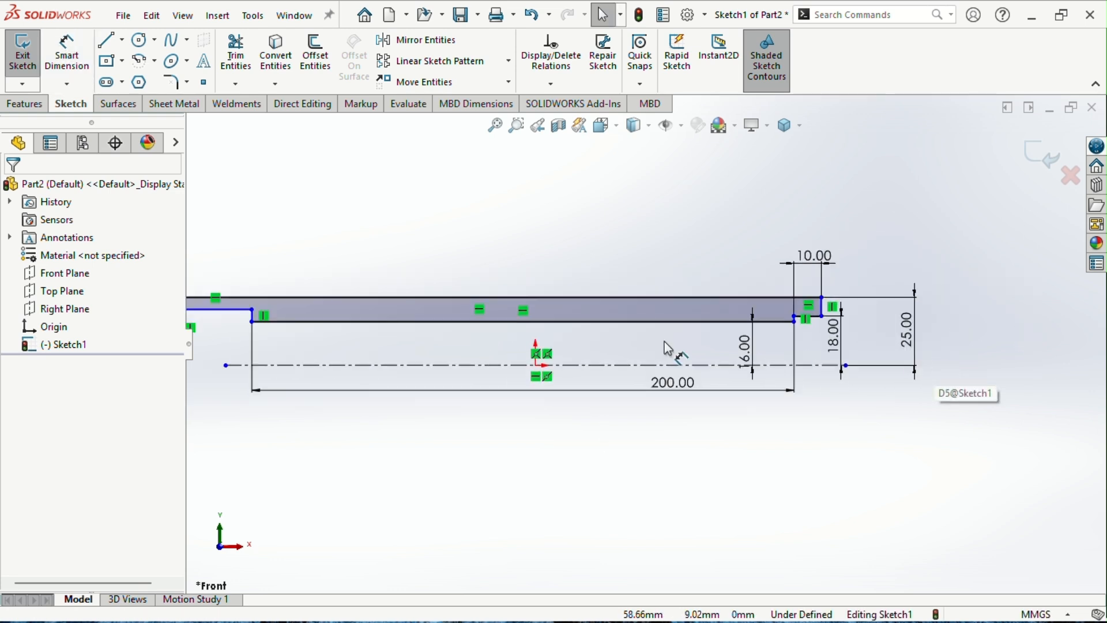
scroll(378, 346, down, 3)
scroll(322, 327, down, 1)
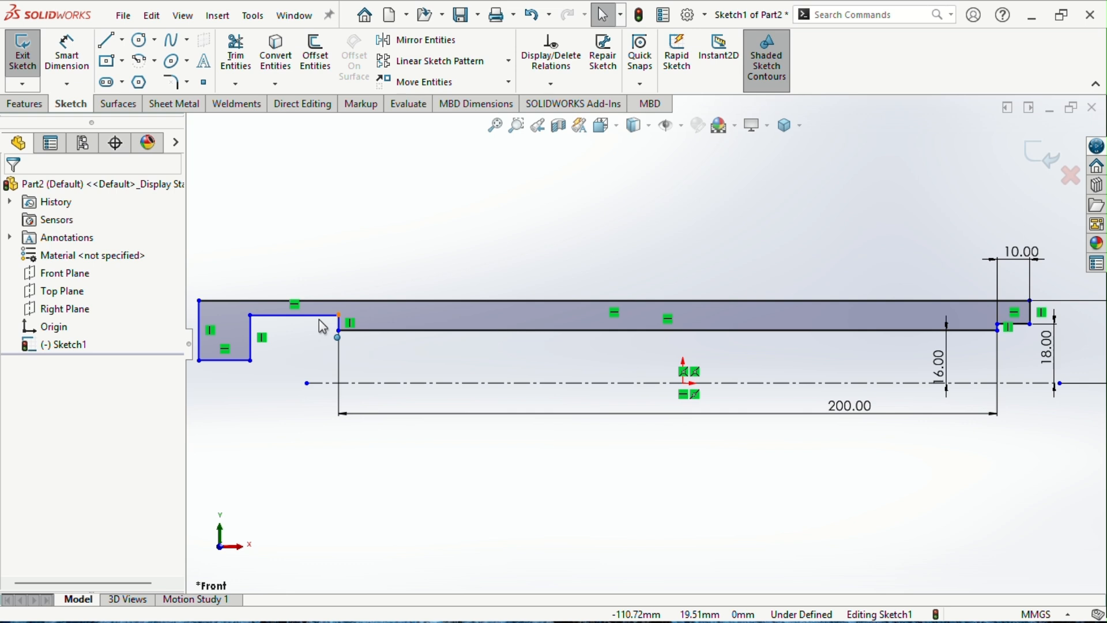
click(315, 315)
scroll(1038, 329, down, 2)
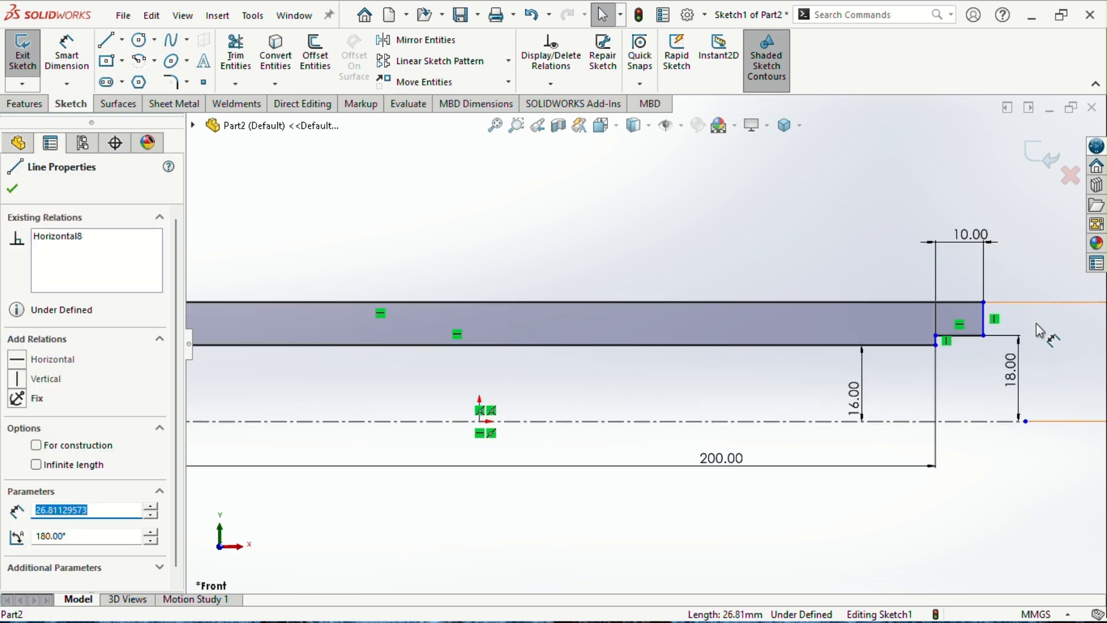
ctrl+click(966, 336)
click(1014, 288)
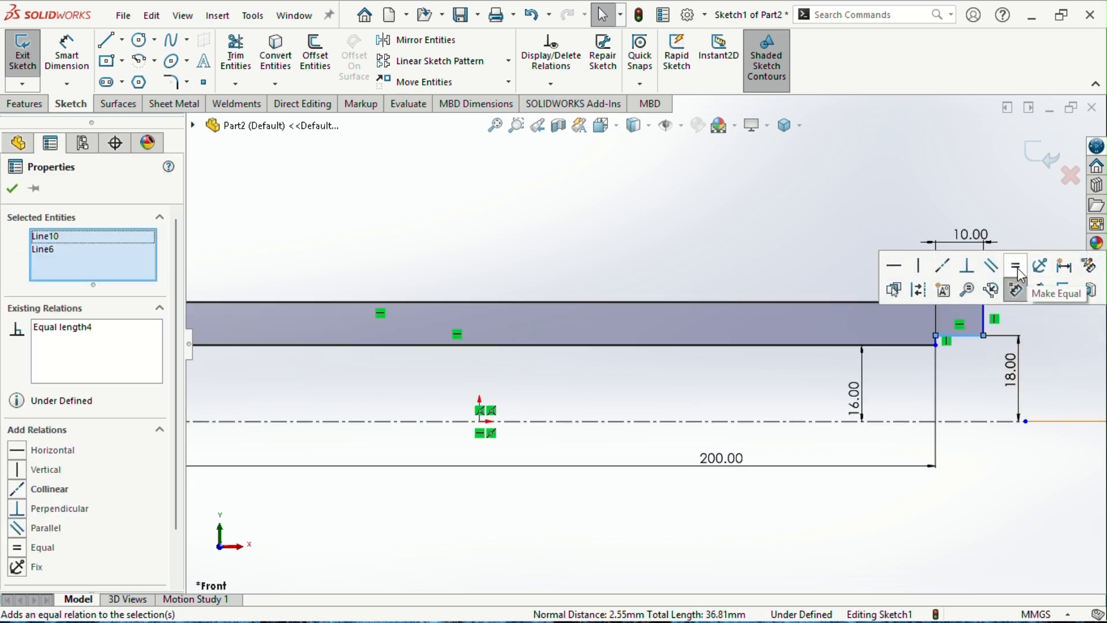
click(968, 362)
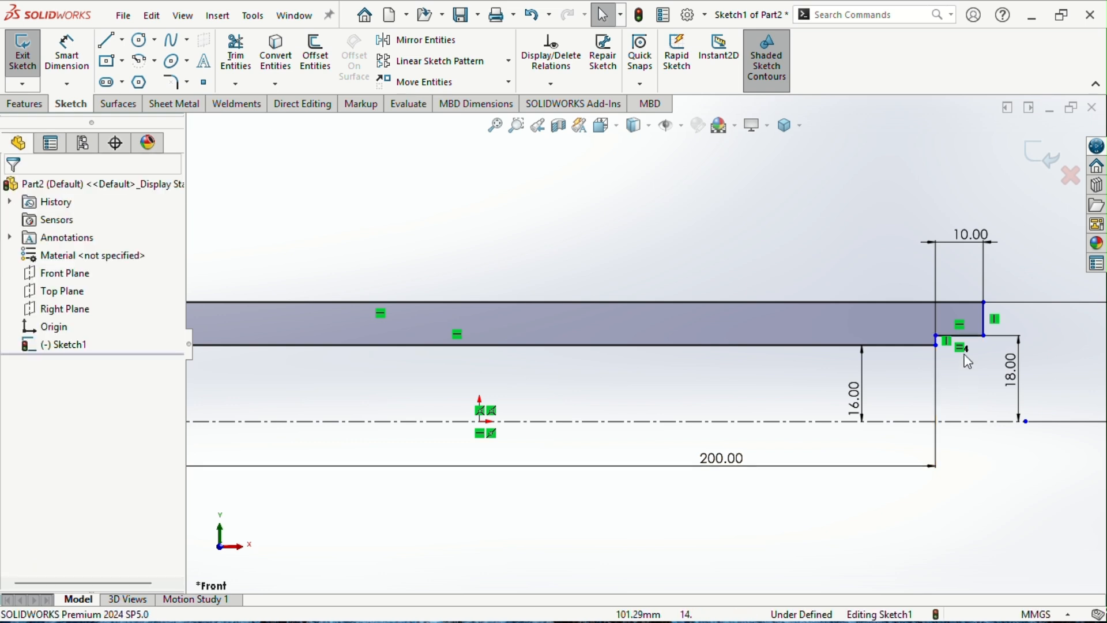
Step: Make the outer vertical edges at the profile's left and right ends equal in length
click(983, 320)
scroll(836, 402, up, 4)
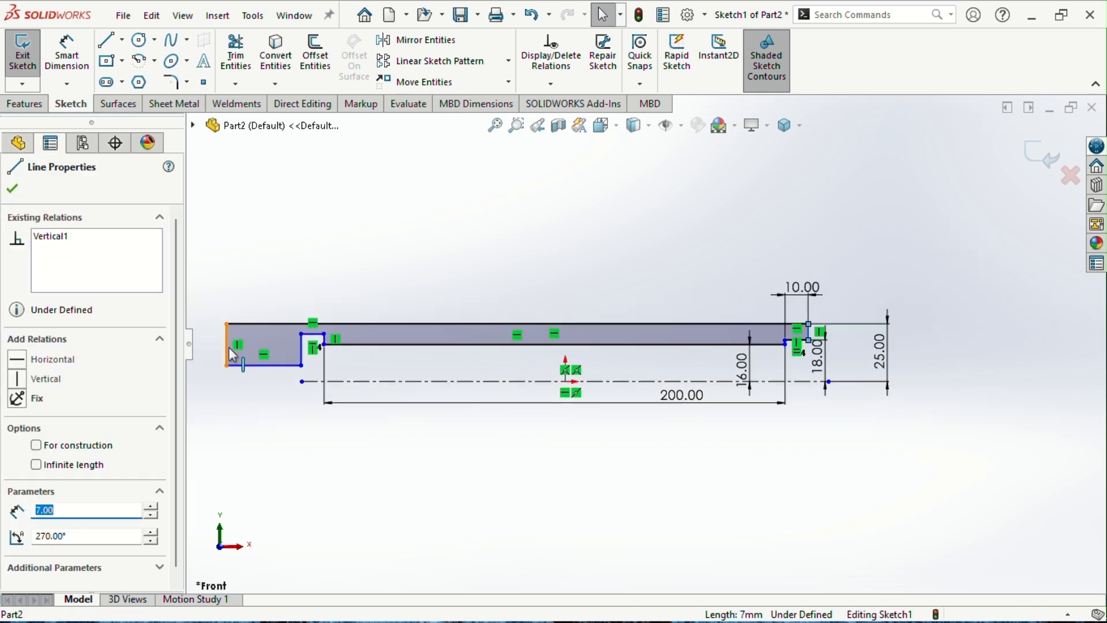
ctrl+click(226, 348)
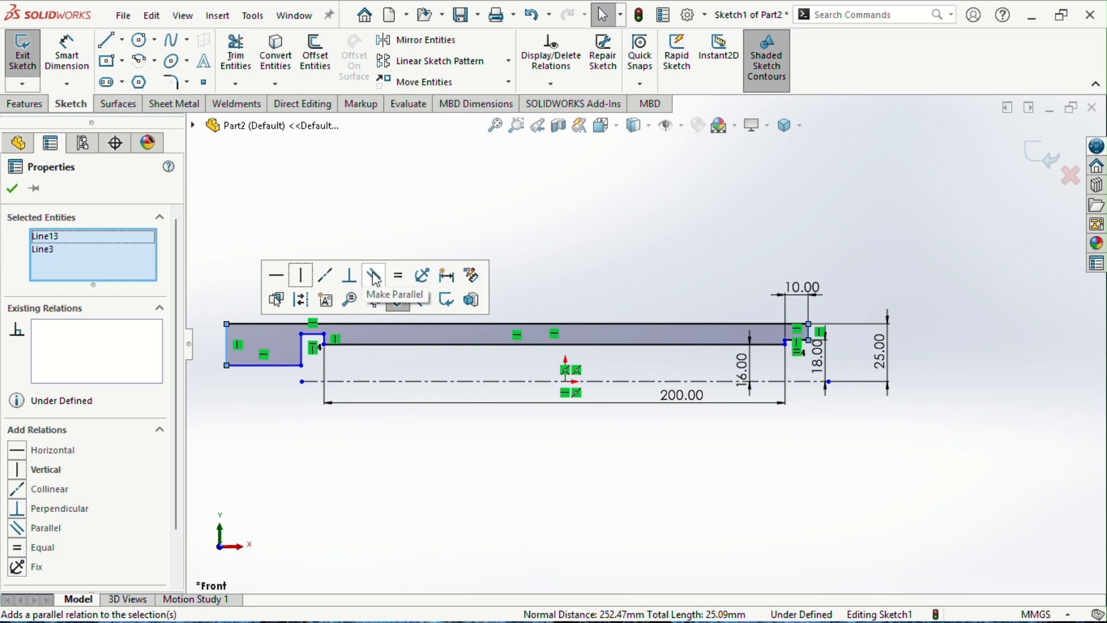
click(398, 275)
click(314, 373)
Step: Delete the bottom edge of the profile's left end and the adjoining vertical edge of the left-hand recess
scroll(314, 373, up, 2)
scroll(324, 316, up, 1)
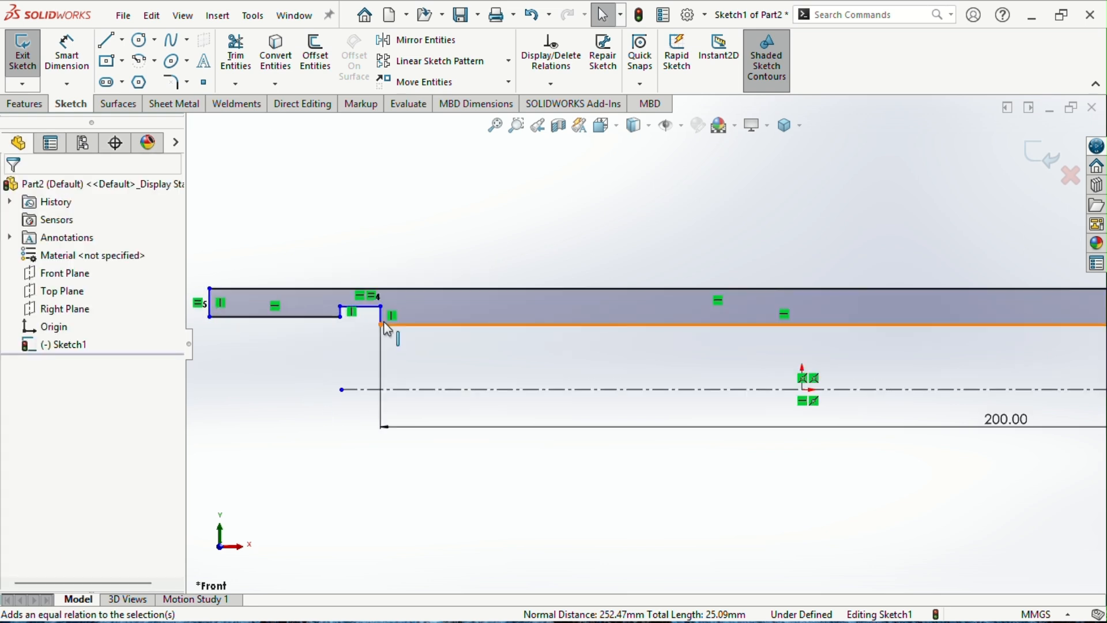
scroll(332, 318, up, 2)
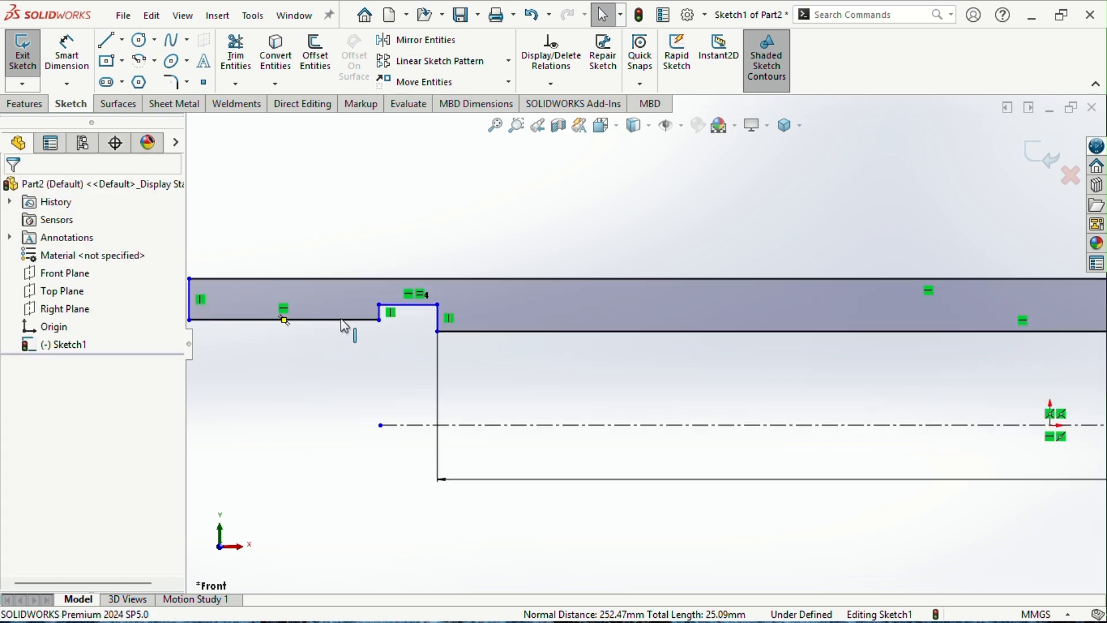
click(343, 320)
key(Delete)
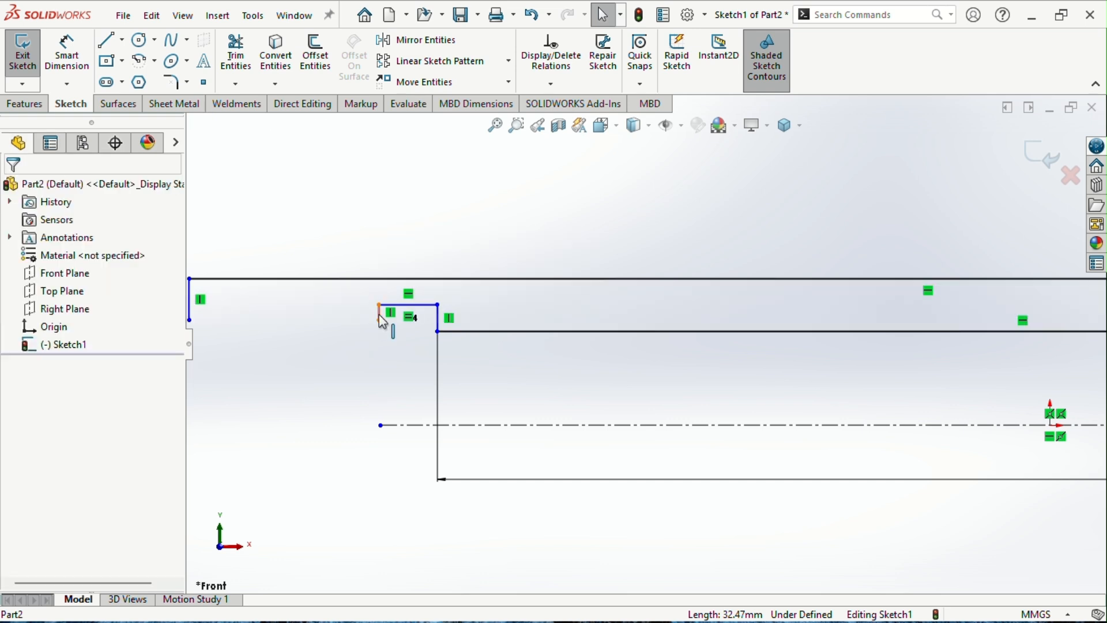
click(381, 318)
key(Delete)
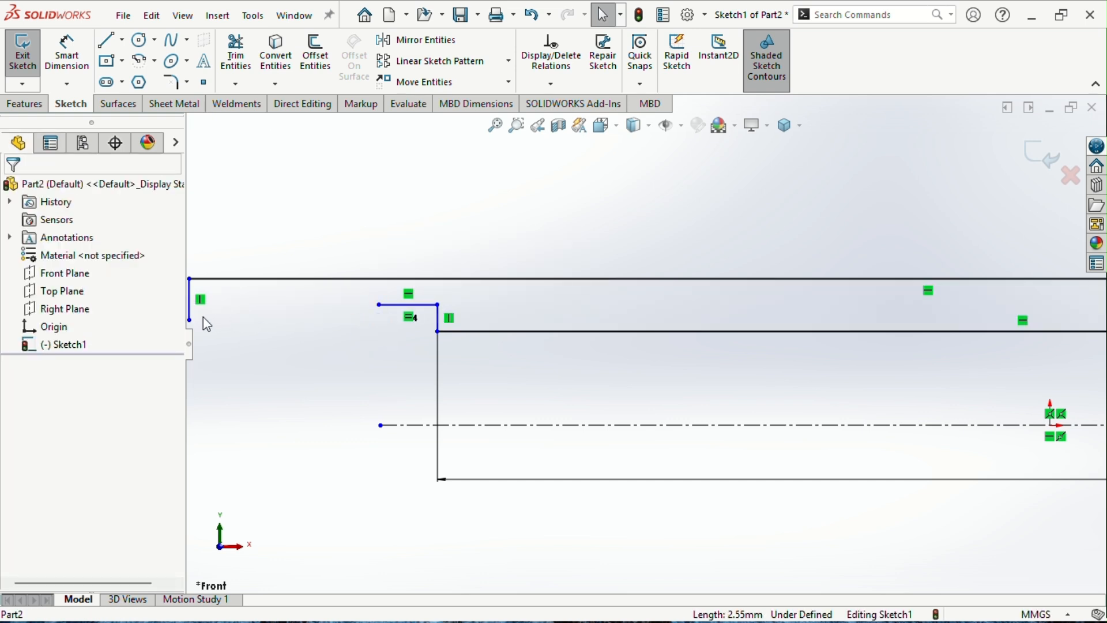
Step: Close the profile's left end by pulling the lower endpoint of its vertical edge onto the open end of the short step line
mouse_move(194, 323)
mouse_down()
mouse_move(374, 325)
mouse_move(414, 337)
mouse_move(407, 346)
mouse_up()
scroll(427, 328, up, 2)
scroll(403, 395, down, 2)
scroll(526, 375, down, 2)
scroll(807, 334, down, 2)
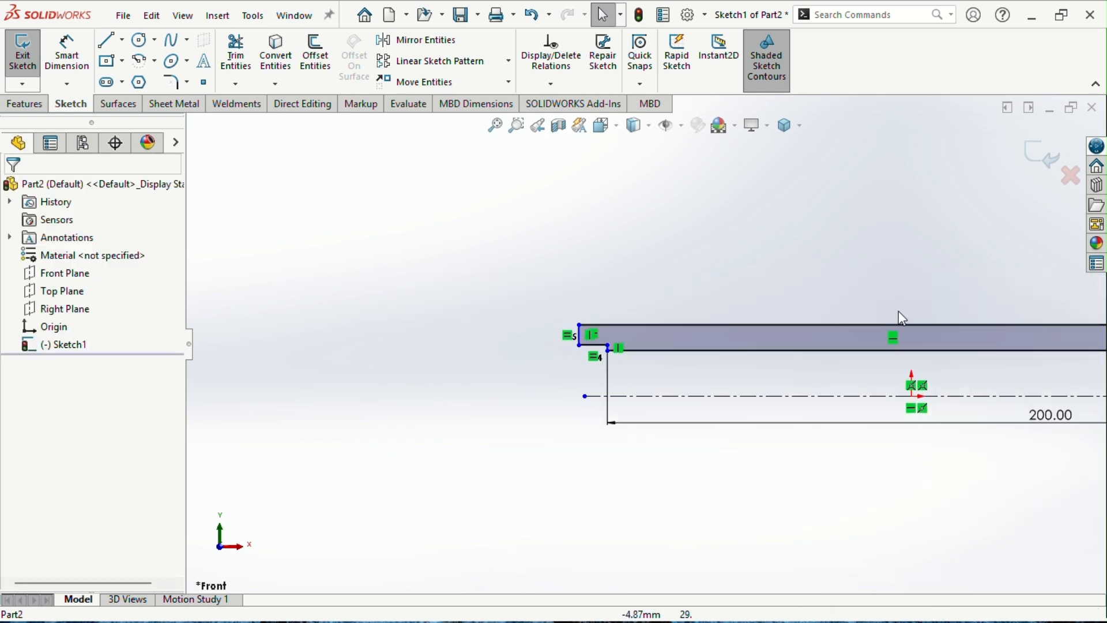
Step: Align the midpoint of the profile's 200 mm lower edge vertically with the origin
scroll(870, 329, down, 1)
scroll(869, 329, up, 2)
scroll(927, 324, up, 1)
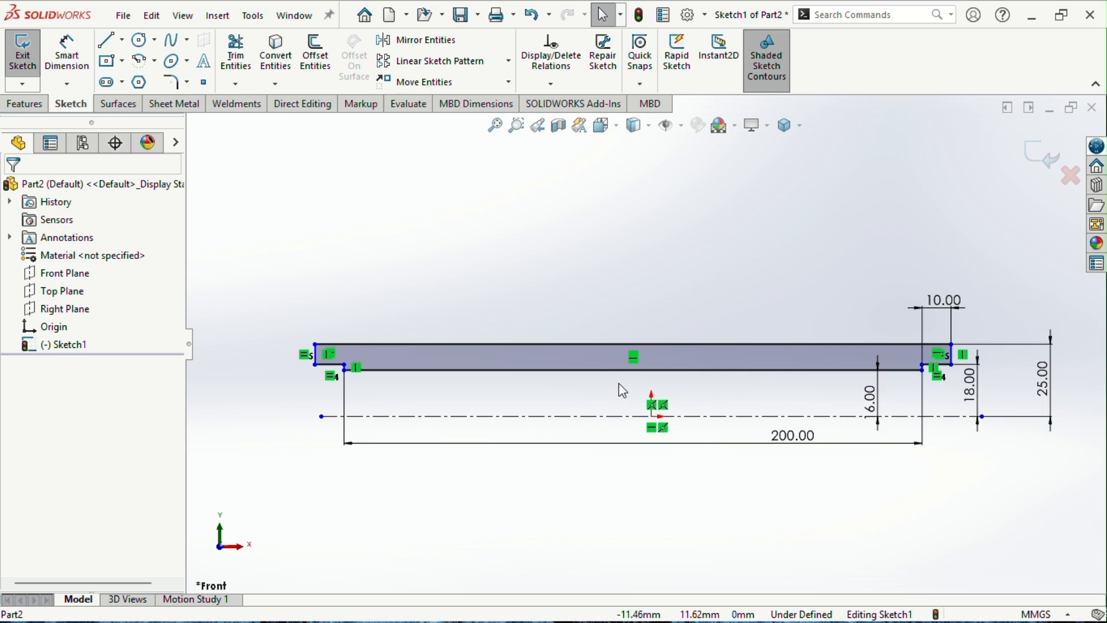
click(618, 368)
right_click(618, 368)
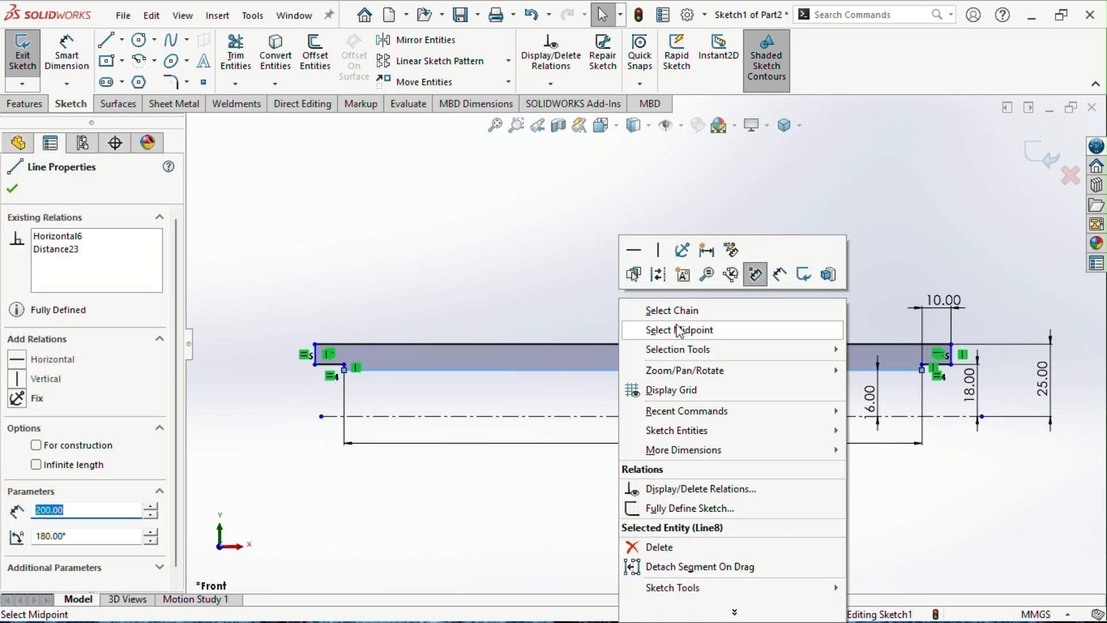
click(679, 330)
ctrl+click(652, 416)
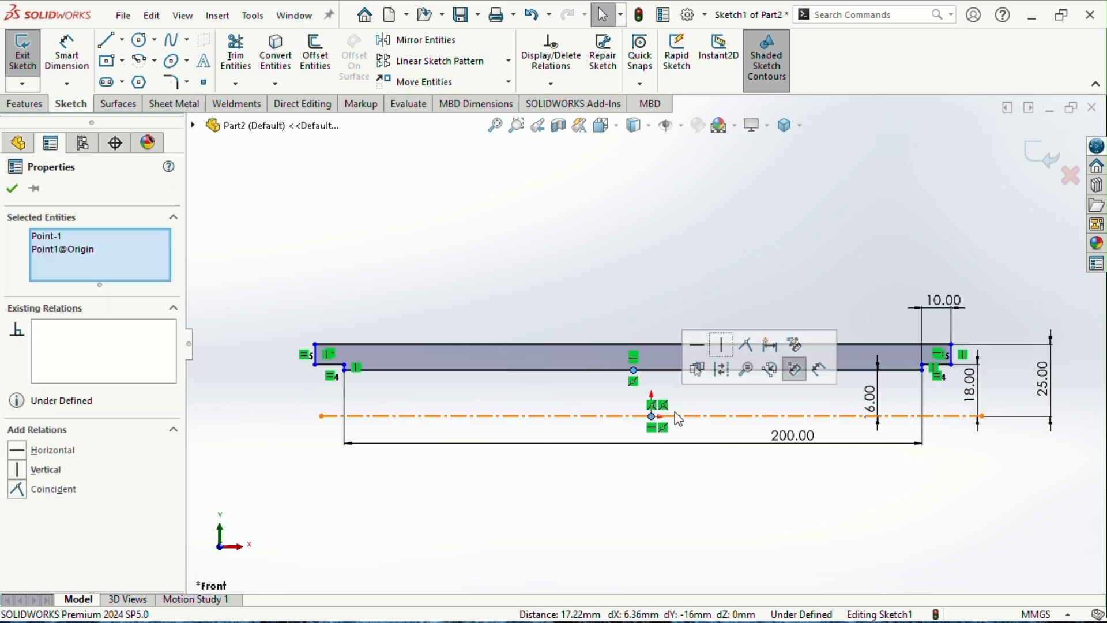
click(721, 352)
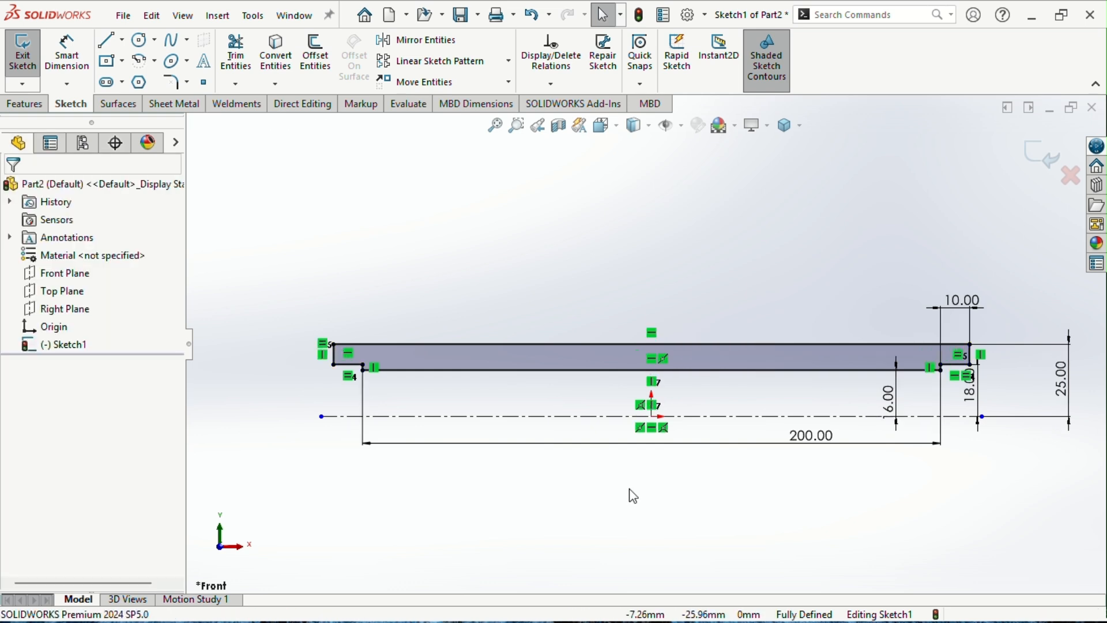
Step: Revolve the closed profile 360 degrees about the horizontal centerline into a solid tube
scroll(689, 334, up, 1)
click(17, 102)
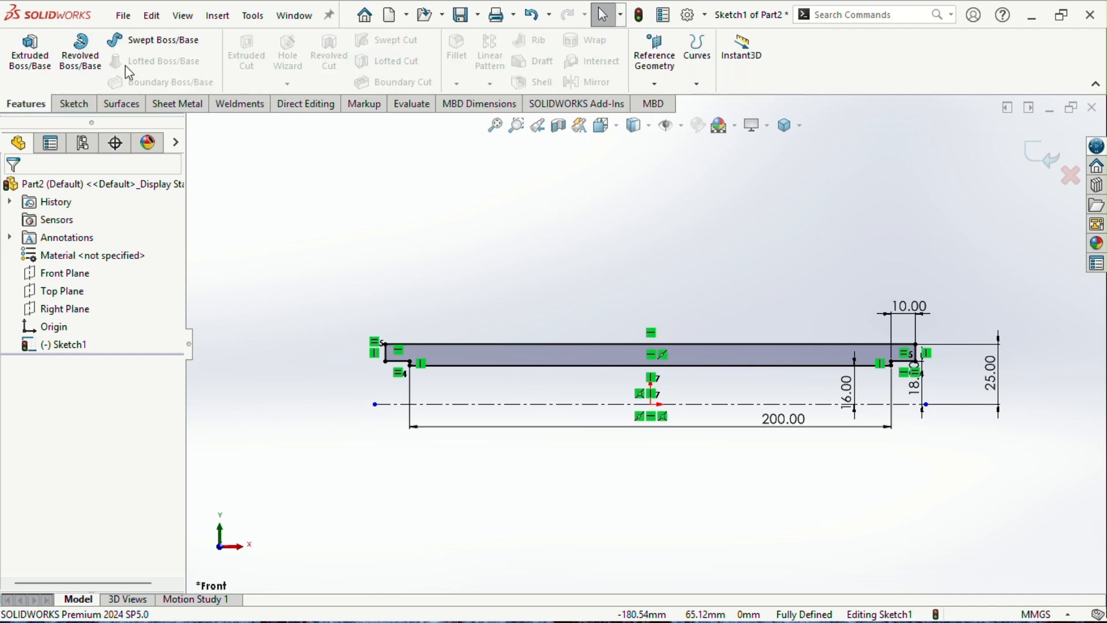
click(80, 53)
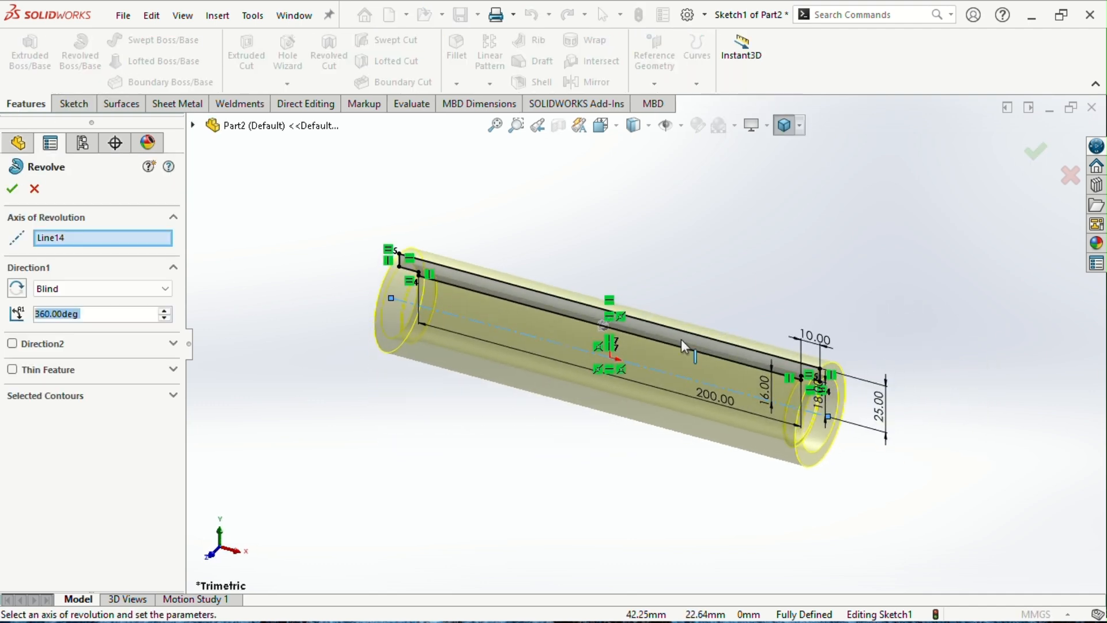
click(13, 190)
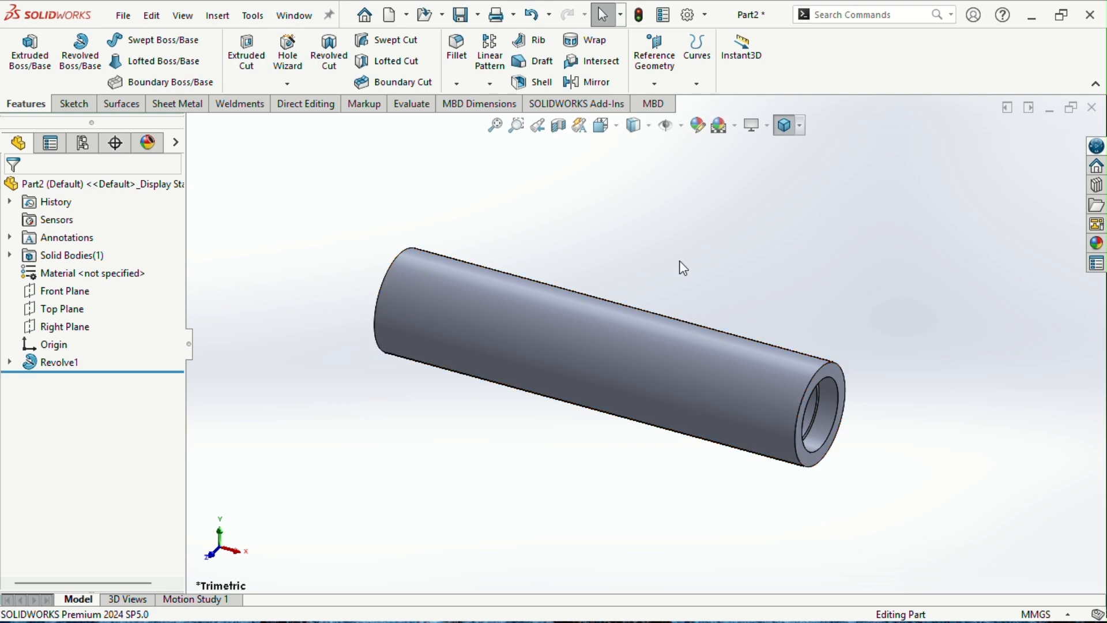
Step: Save the part as "roller tube" in the Solid_design_youtube' folder
key(ctrl+s)
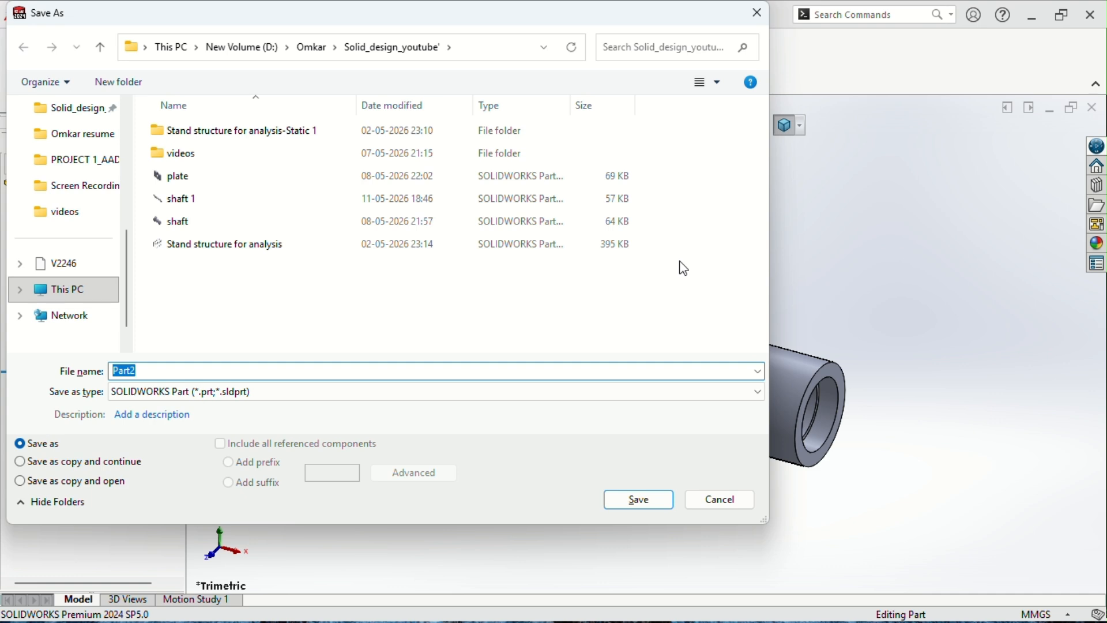
text(roller tube)
key(Return)
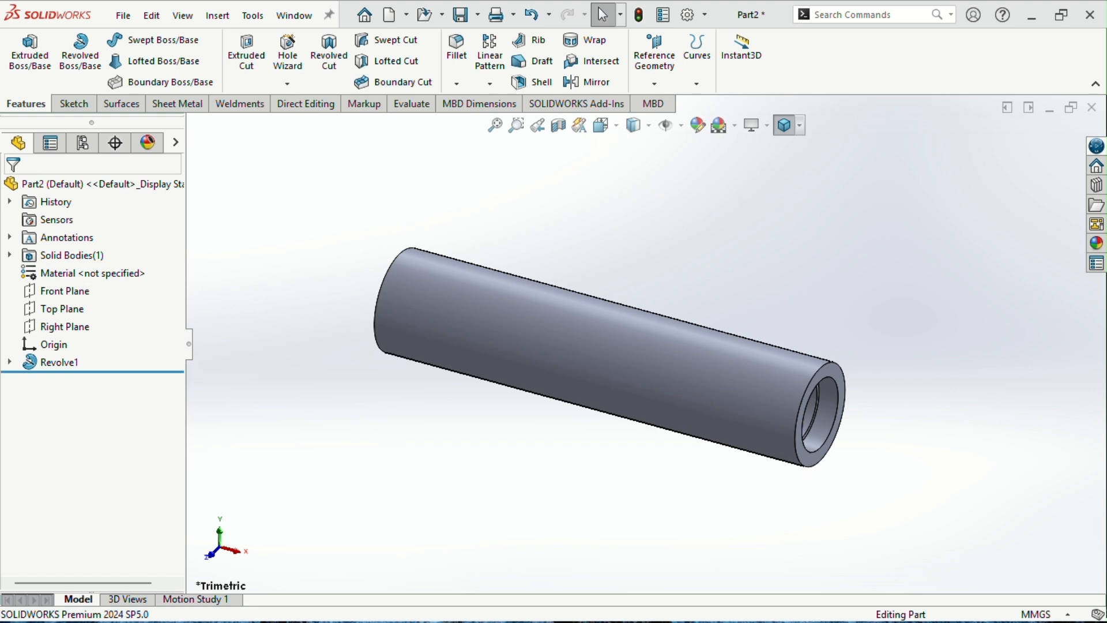